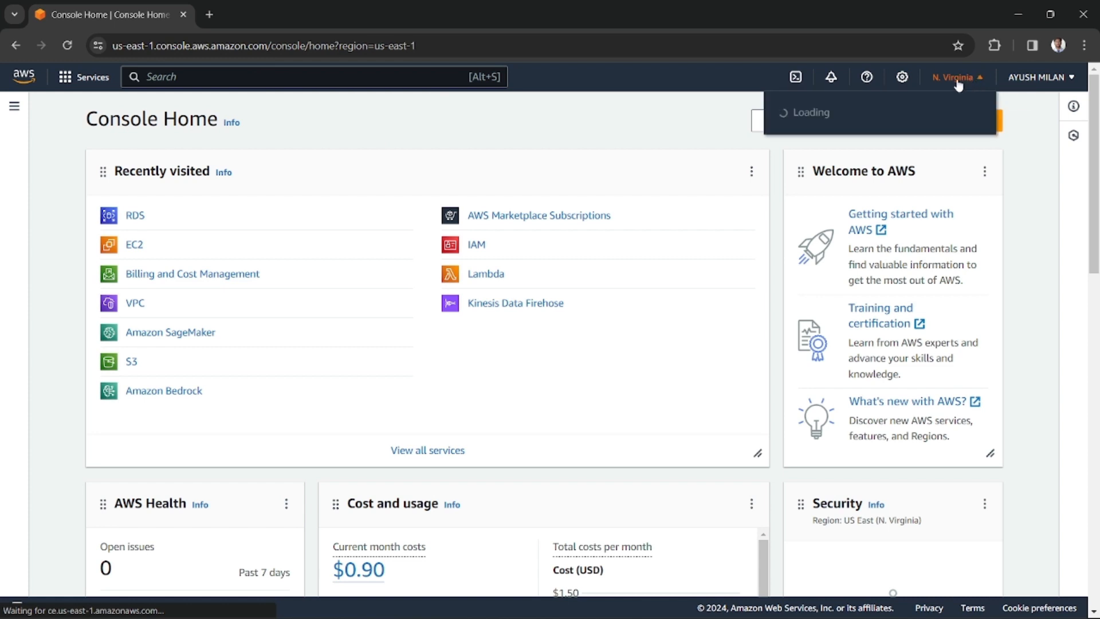
# Open the RDS service's database list and start creating a new database
pyautogui.click(972, 86)
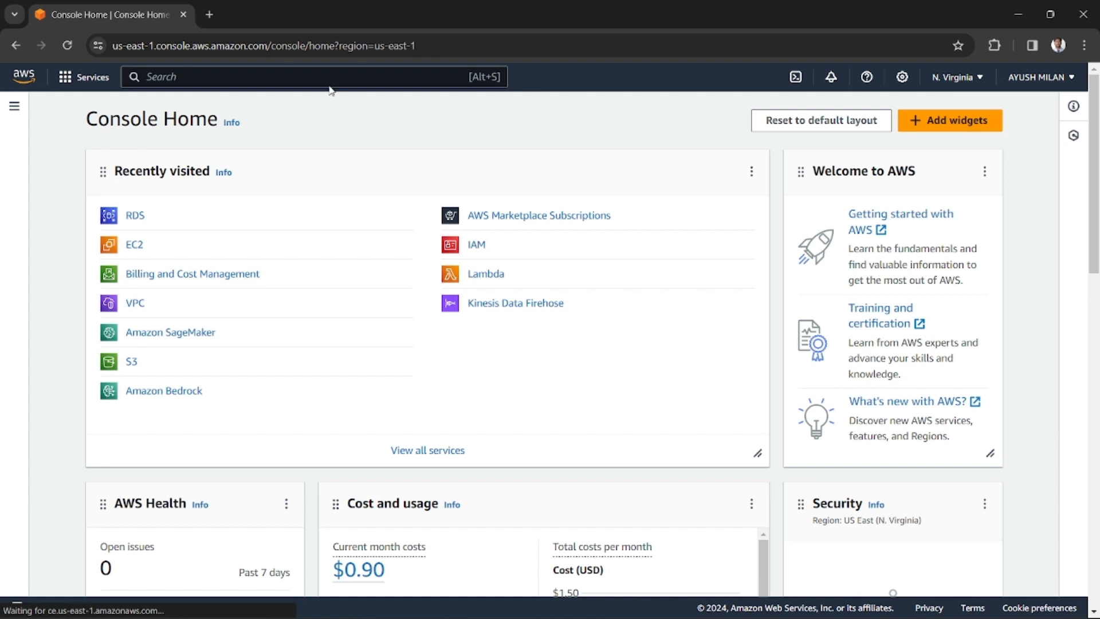
pyautogui.click(271, 74)
pyautogui.write('RDS')
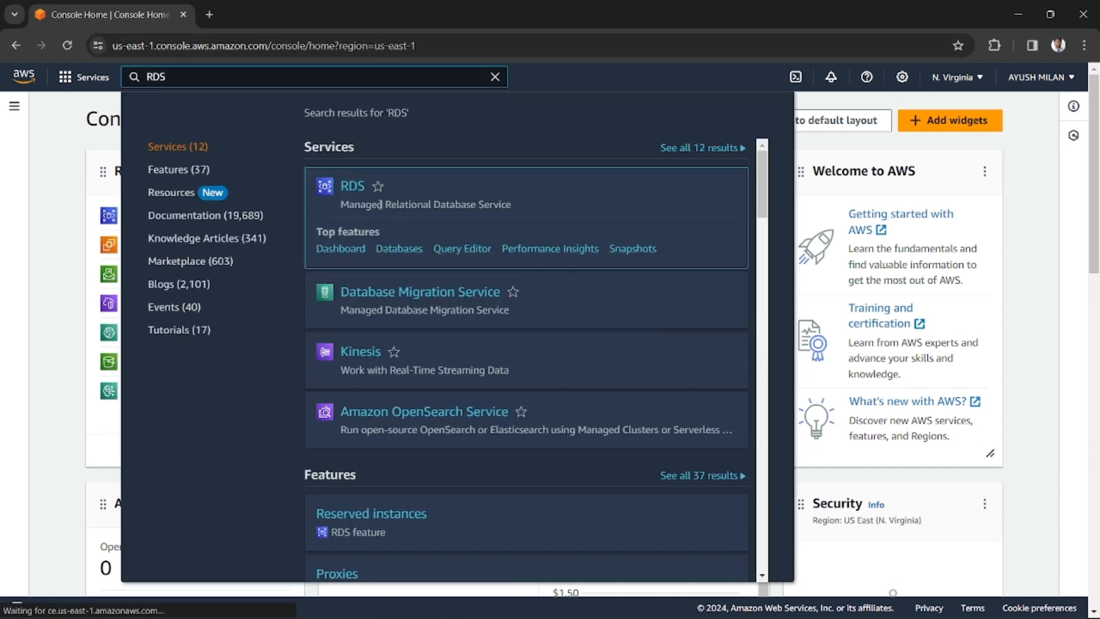
pyautogui.click(360, 190)
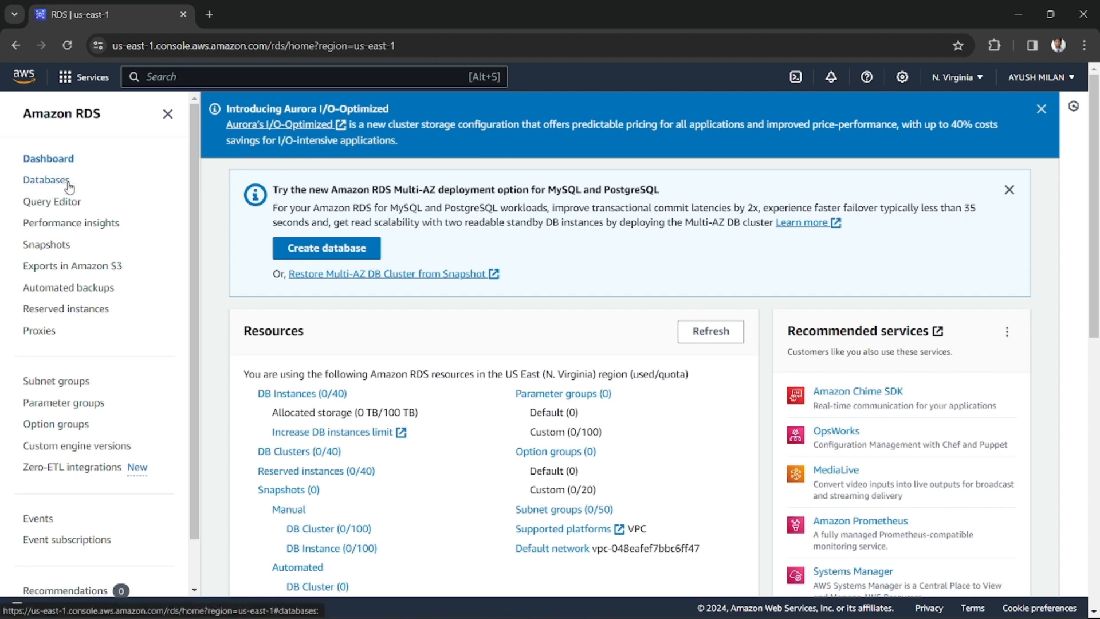
pyautogui.click(43, 182)
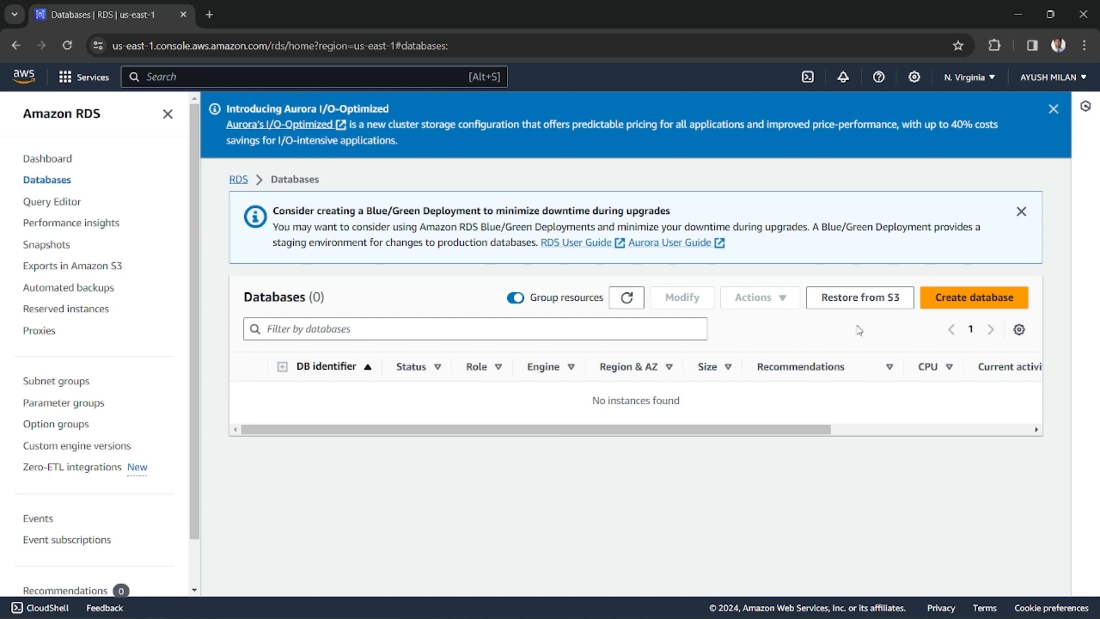
pyautogui.click(970, 305)
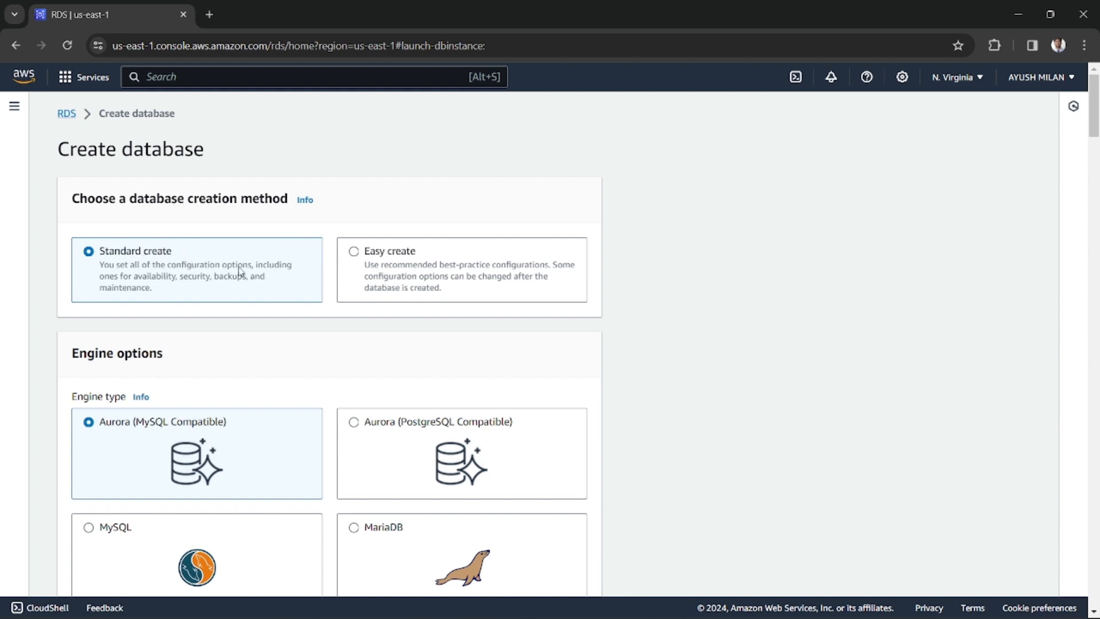
pyautogui.click(400, 266)
pyautogui.moveTo(459, 266); pyautogui.dragTo(512, 272)
pyautogui.click(475, 283)
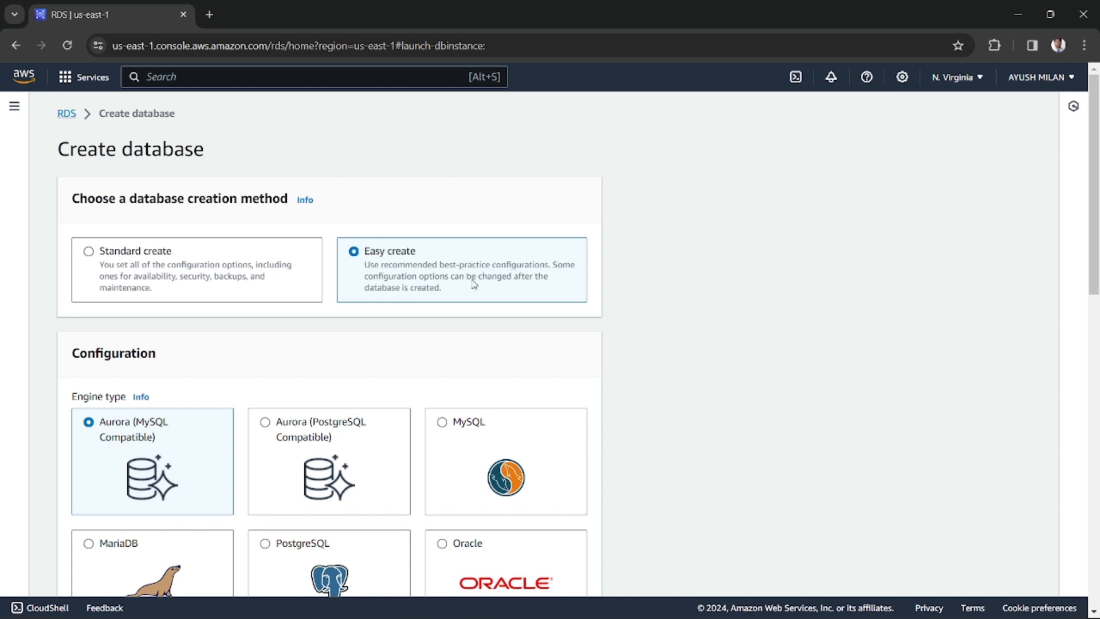
pyautogui.moveTo(376, 288); pyautogui.dragTo(422, 288)
pyautogui.click(425, 287)
pyautogui.click(167, 284)
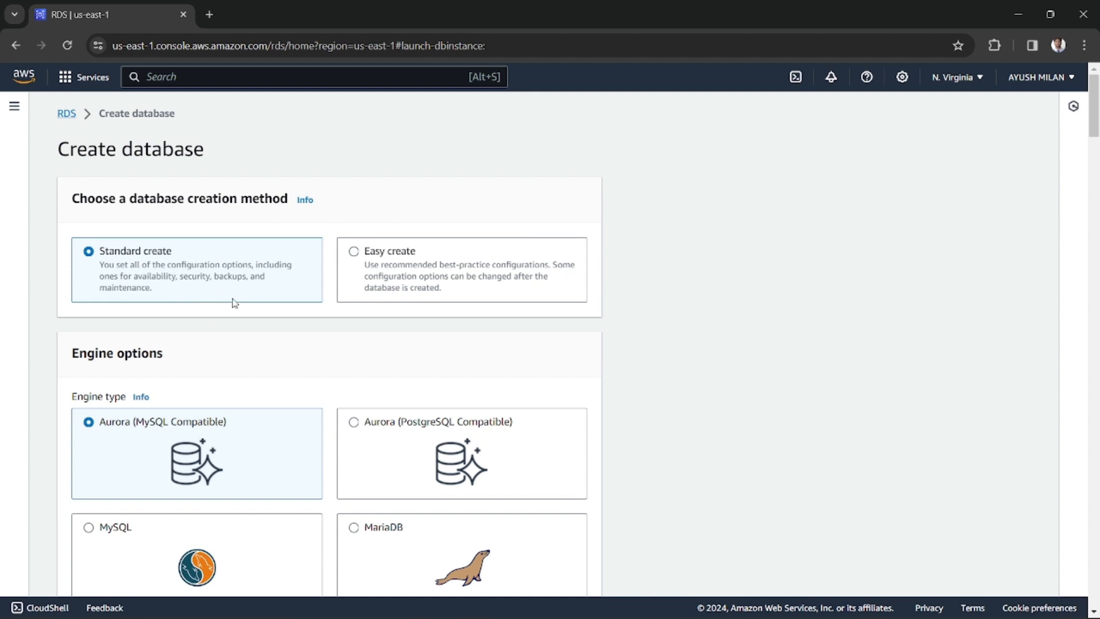
# Review the creation method and the database engine types offered for the new database
pyautogui.scroll(-1, 231, 302)
pyautogui.scroll(1, 231, 300)
pyautogui.moveTo(116, 198); pyautogui.dragTo(253, 198)
pyautogui.click(199, 216)
pyautogui.scroll(-2, 243, 368)
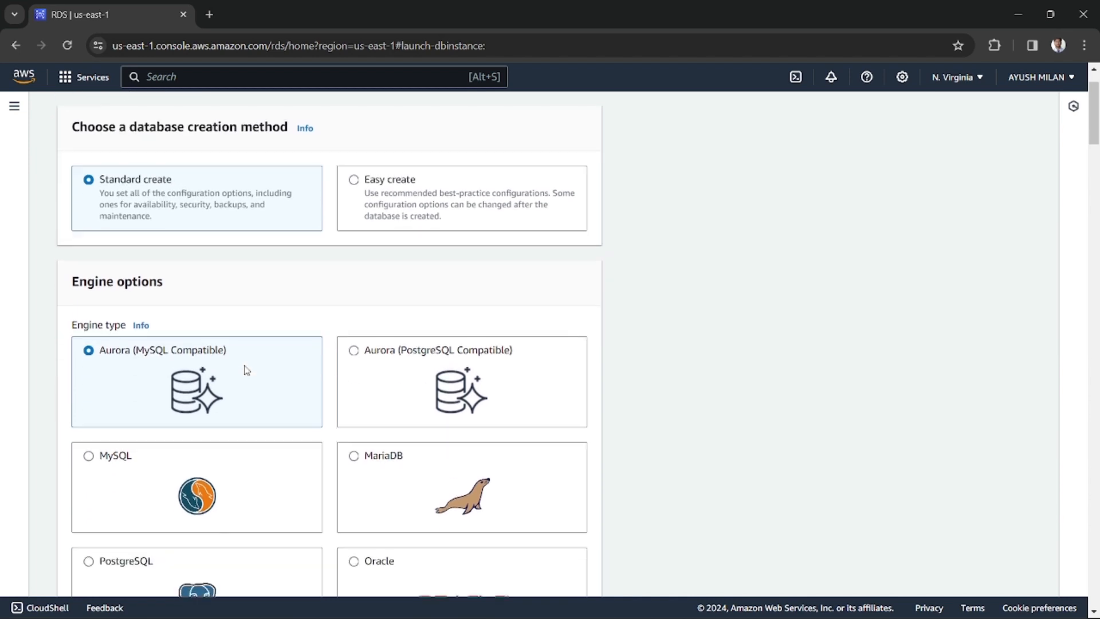
pyautogui.scroll(-4, 195, 284)
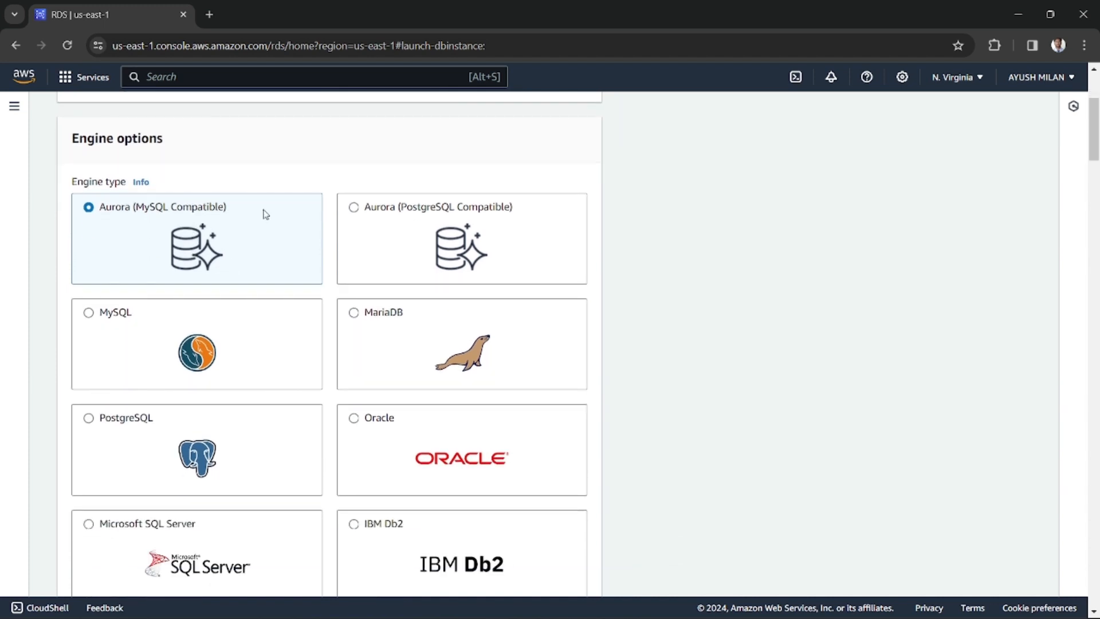
pyautogui.scroll(3, 324, 296)
pyautogui.scroll(-1, 309, 290)
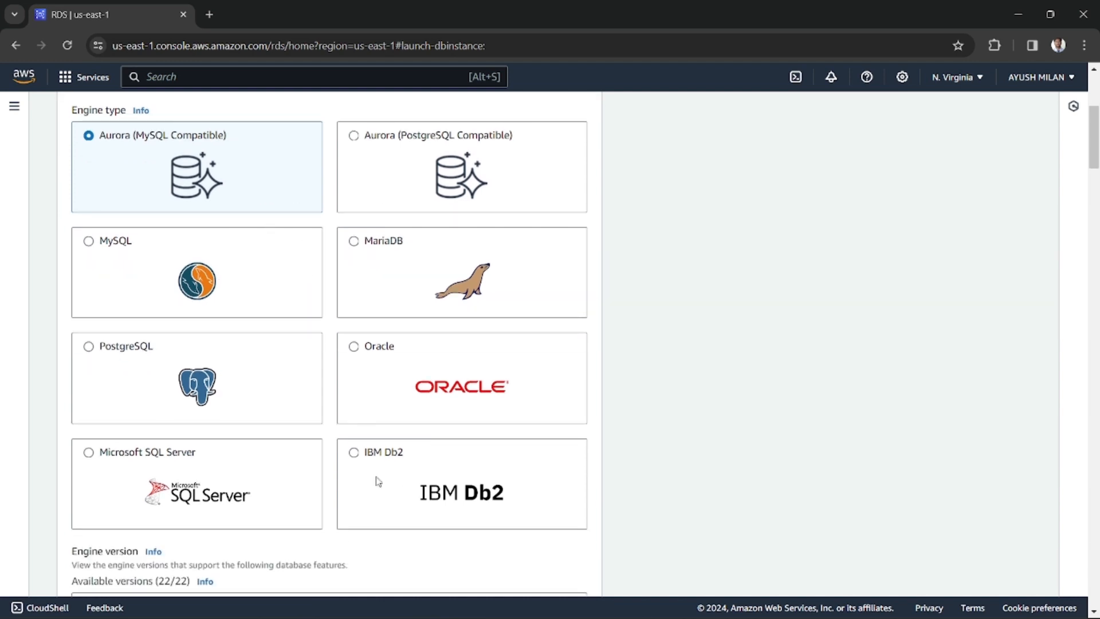
pyautogui.scroll(1, 372, 415)
pyautogui.scroll(1, 376, 416)
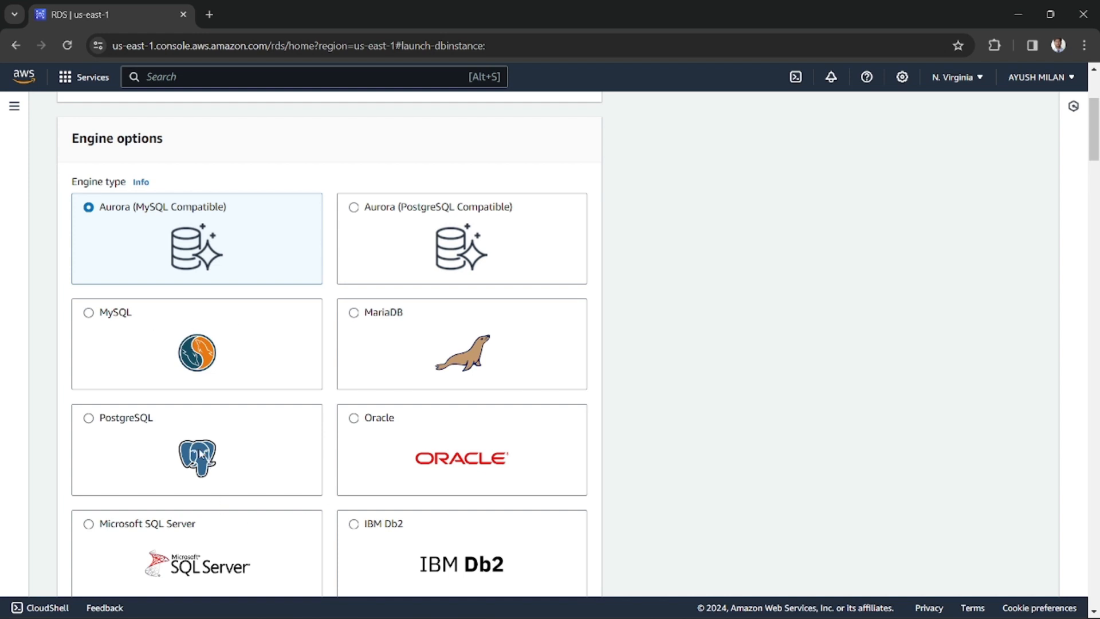
pyautogui.scroll(-2, 408, 447)
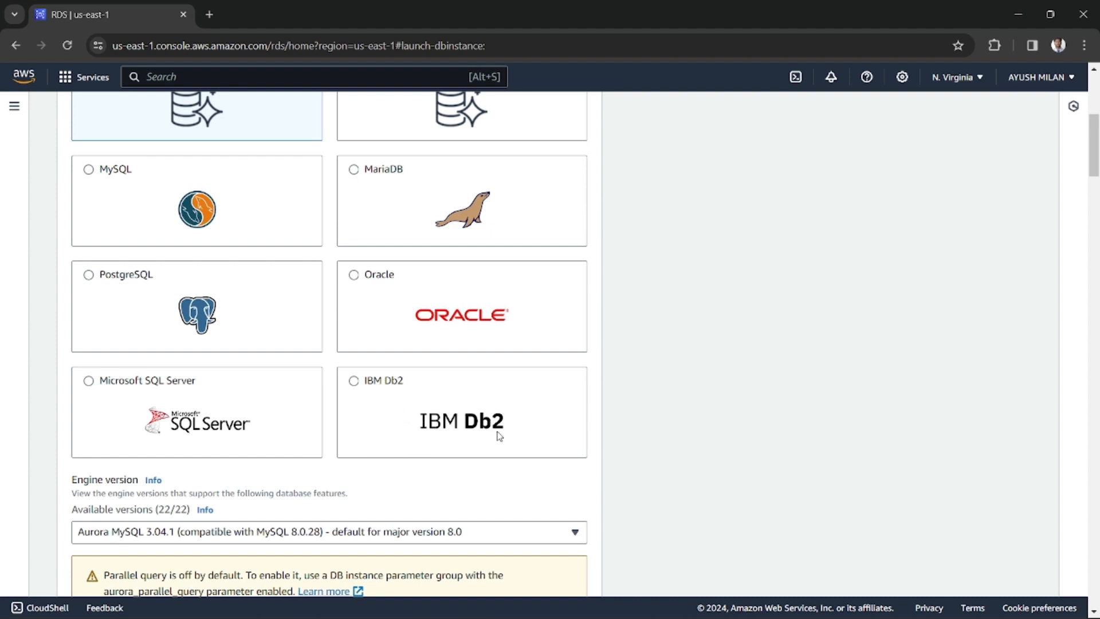
pyautogui.scroll(1, 500, 436)
pyautogui.scroll(2, 470, 444)
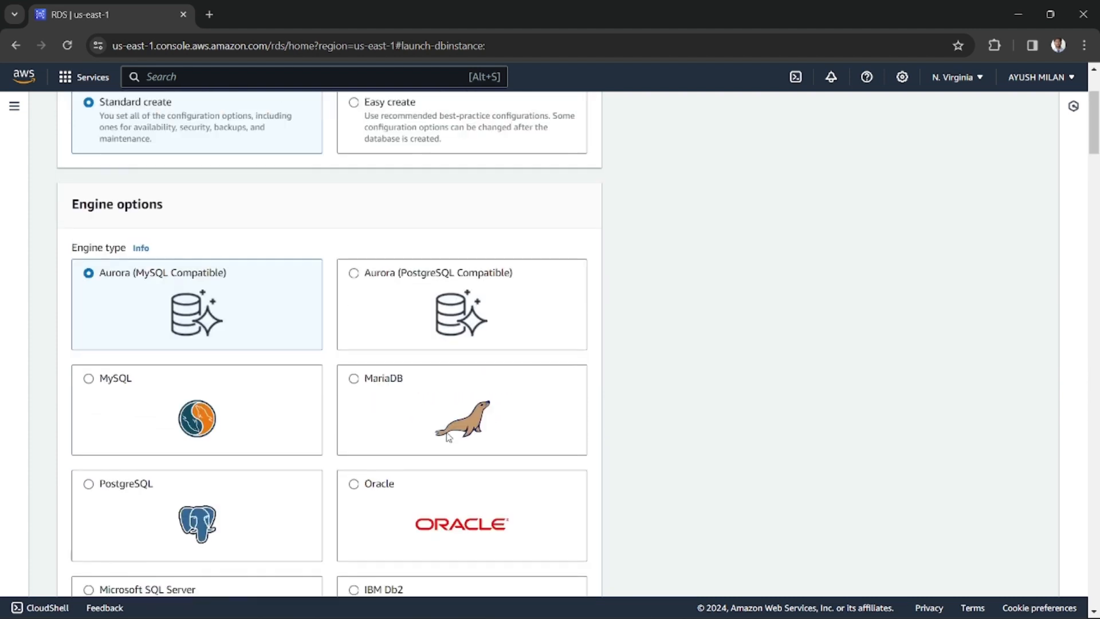
# Choose MariaDB as the engine type and browse its engine versions, keeping MariaDB 10.6.14
pyautogui.click(422, 410)
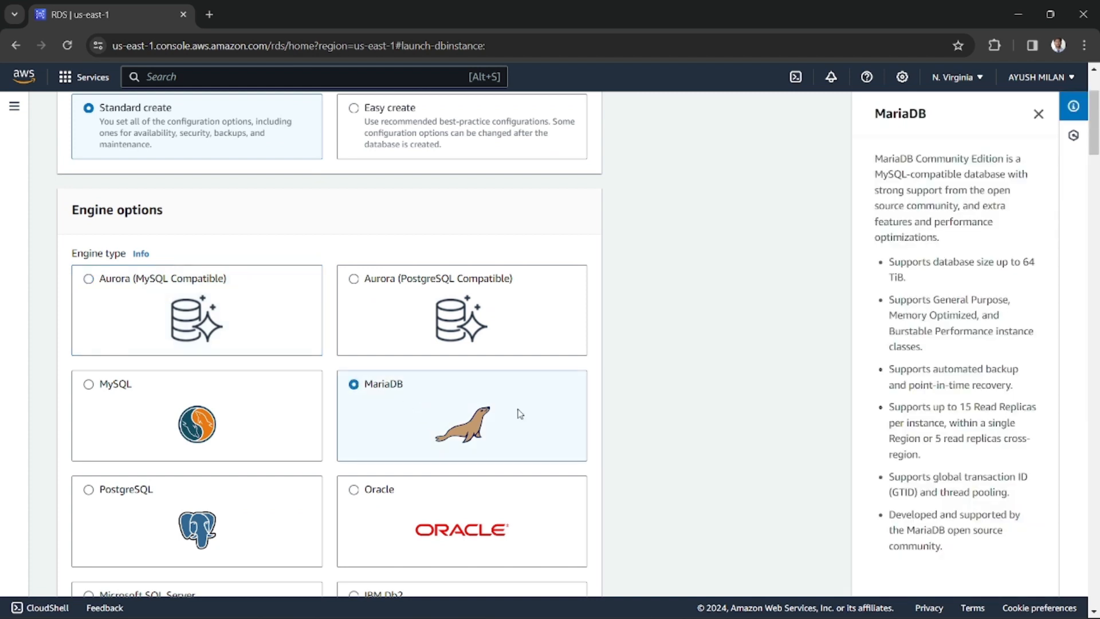
pyautogui.scroll(-4, 518, 413)
pyautogui.scroll(-2, 452, 431)
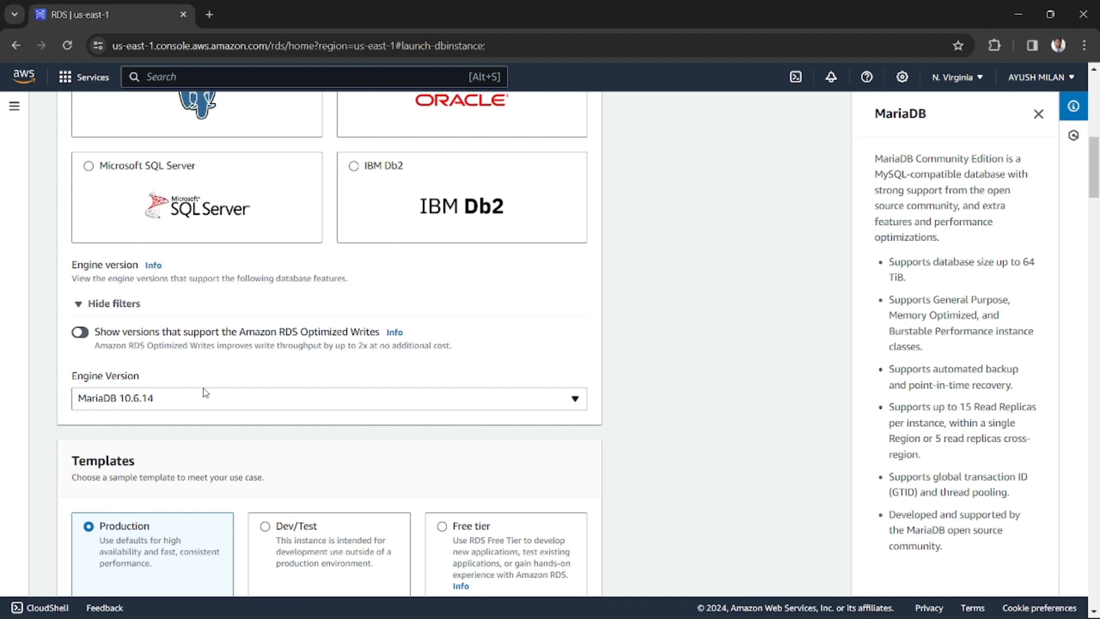
pyautogui.click(115, 401)
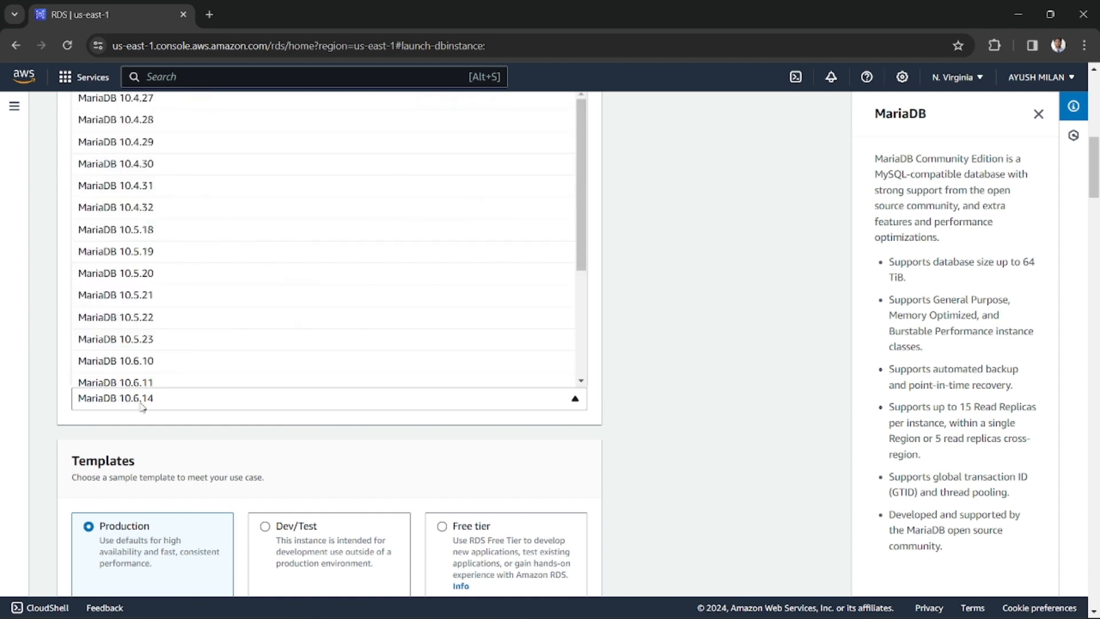
pyautogui.scroll(7, 162, 340)
pyautogui.scroll(-5, 212, 344)
pyautogui.scroll(-2, 182, 379)
pyautogui.scroll(-2, 183, 379)
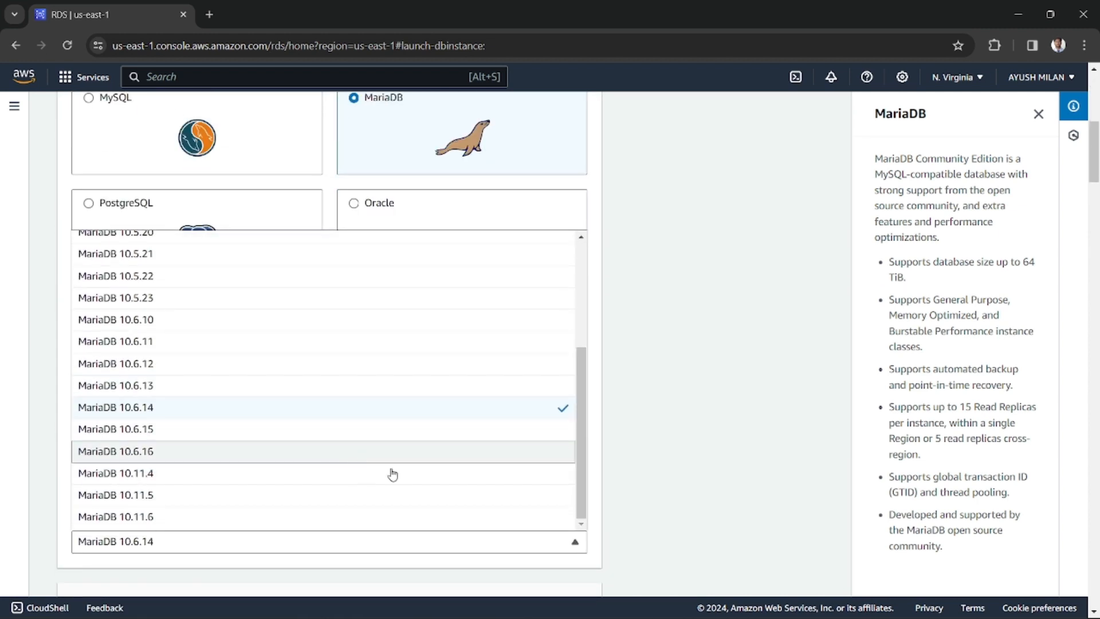
pyautogui.click(626, 490)
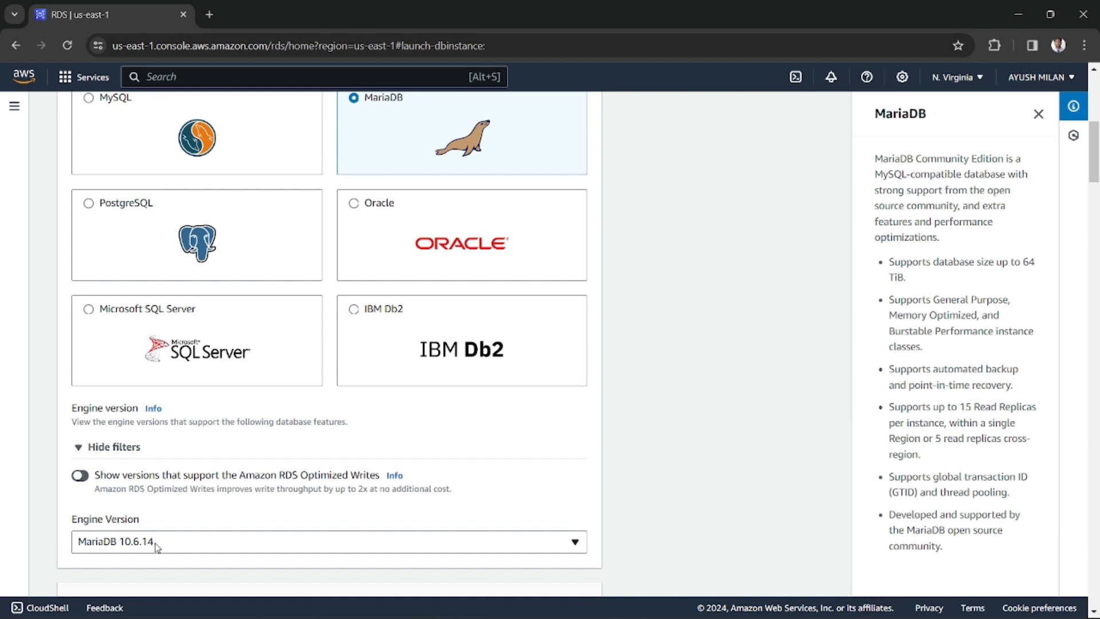
# Choose the Dev/Test template for the database
pyautogui.scroll(-4, 350, 487)
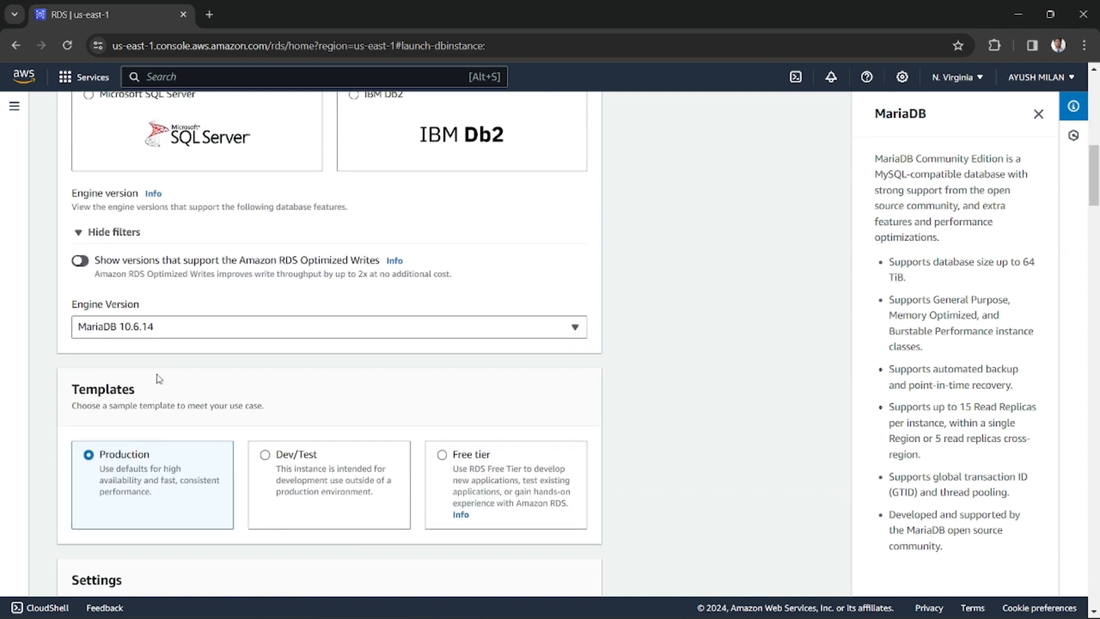
pyautogui.scroll(-3, 328, 404)
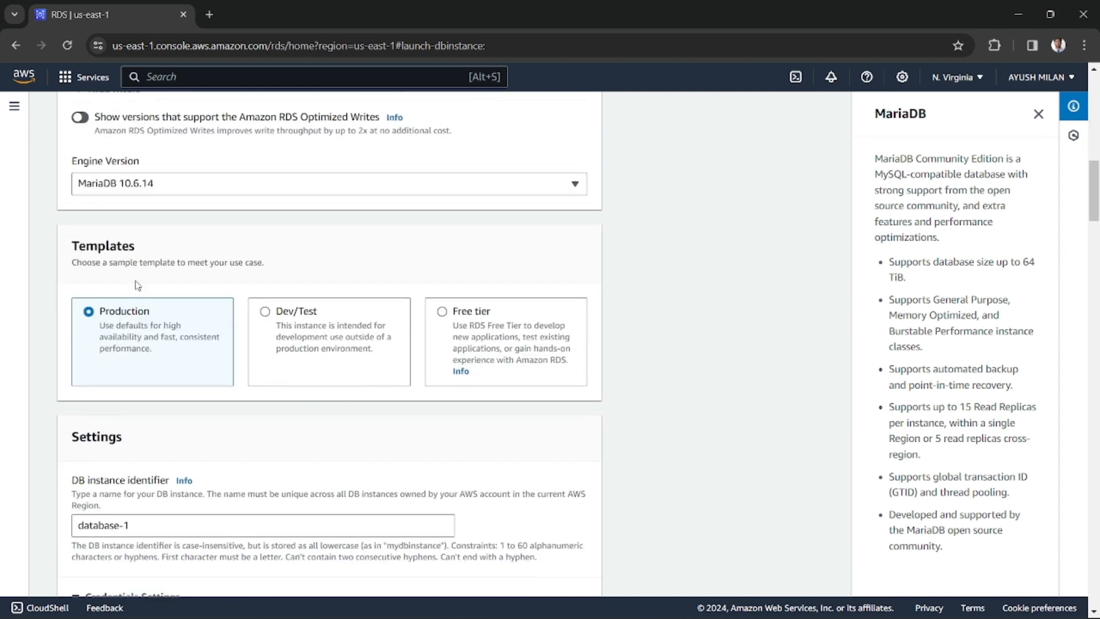
pyautogui.scroll(-1, 189, 254)
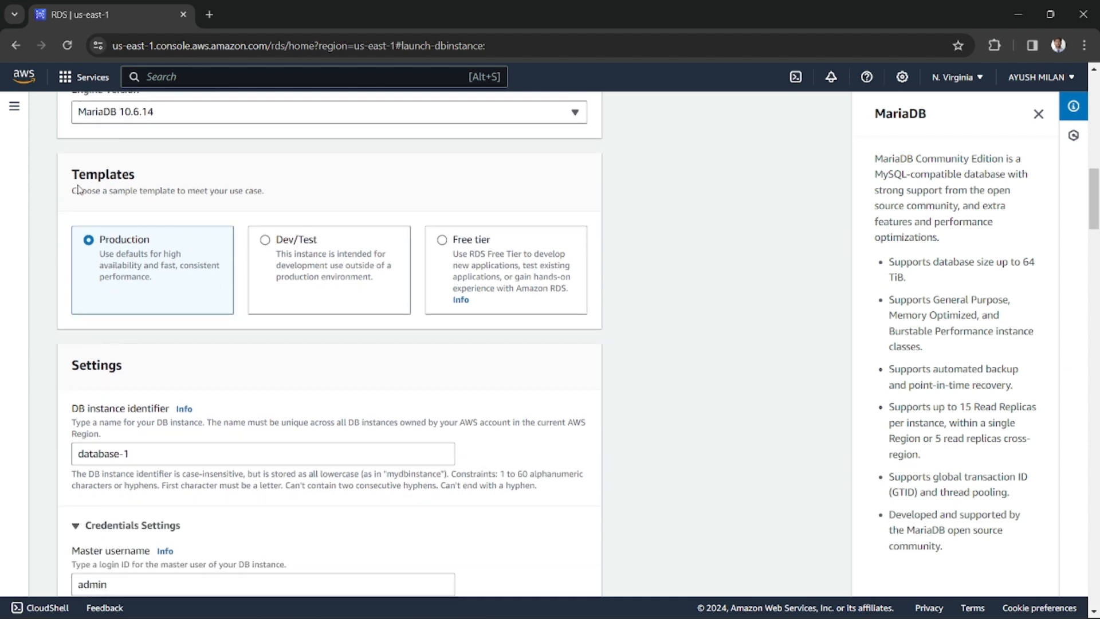
pyautogui.moveTo(74, 176); pyautogui.dragTo(141, 174)
pyautogui.moveTo(59, 187); pyautogui.dragTo(186, 184)
pyautogui.doubleClick(149, 185)
pyautogui.moveTo(107, 191); pyautogui.dragTo(264, 193)
pyautogui.click(239, 200)
pyautogui.doubleClick(236, 192)
pyautogui.click(181, 209)
pyautogui.tripleClick(185, 191)
pyautogui.click(186, 191)
pyautogui.click(286, 259)
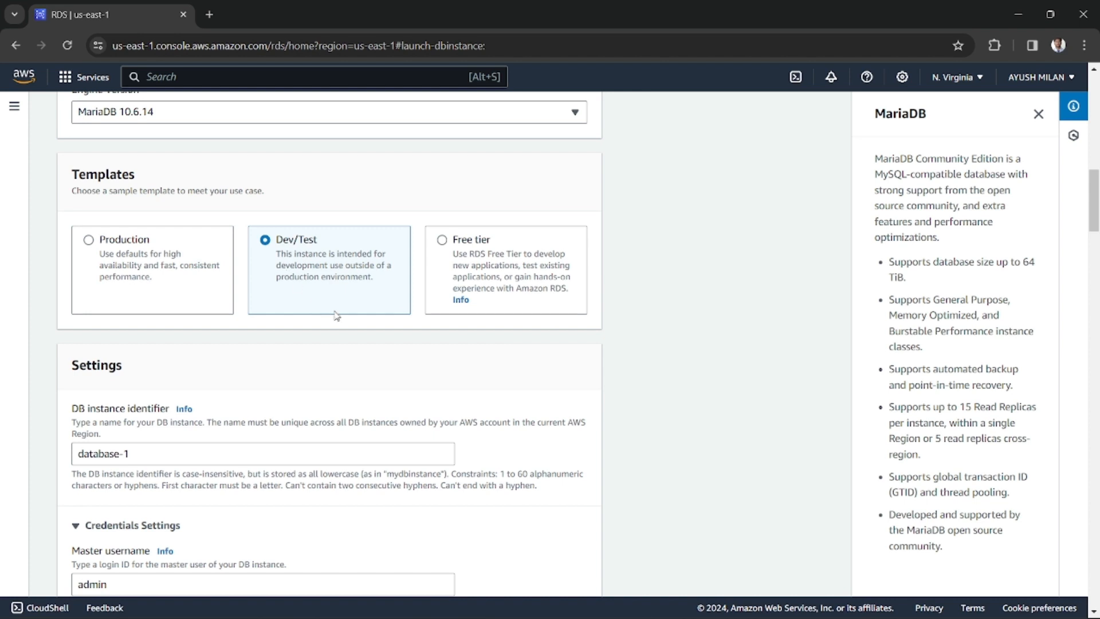
# Set the DB instance identifier to my-database
pyautogui.scroll(-1, 336, 316)
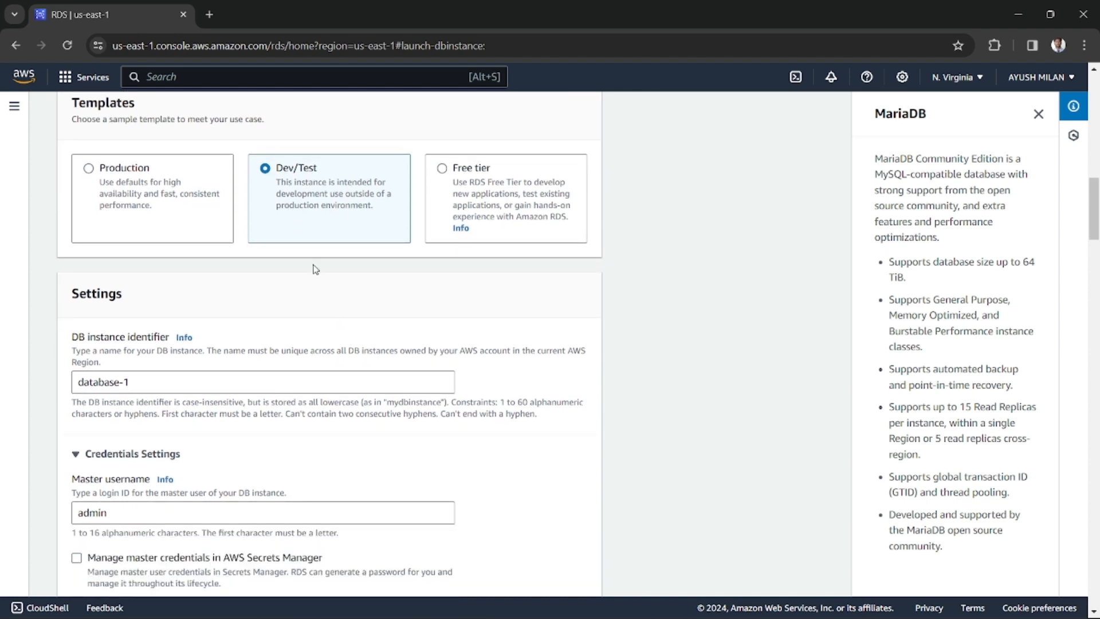
pyautogui.scroll(-1, 319, 267)
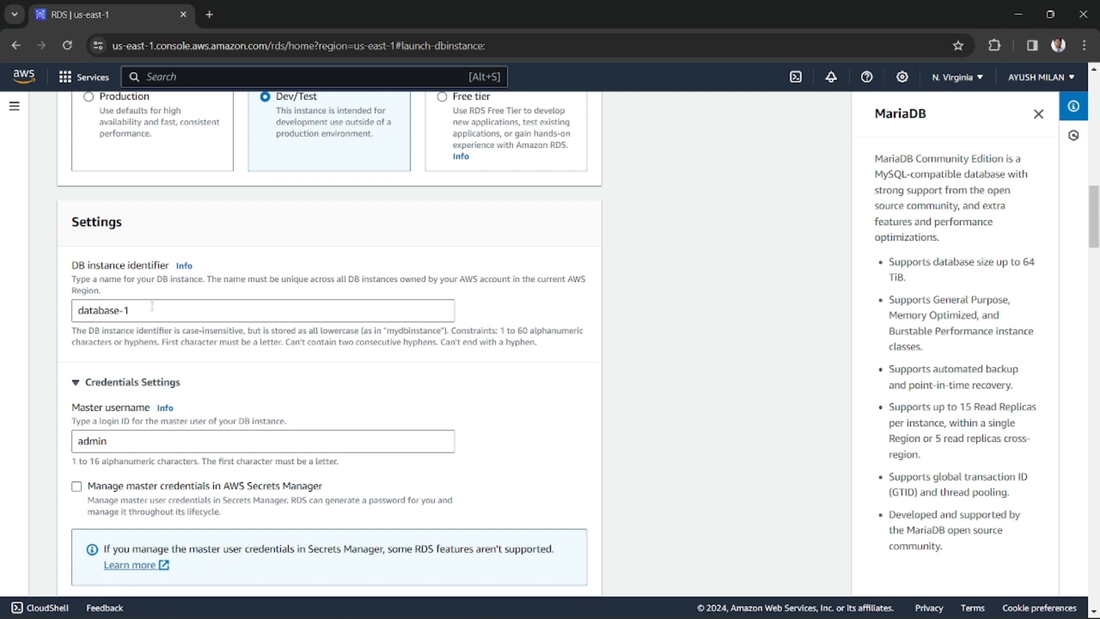
pyautogui.moveTo(145, 315); pyautogui.dragTo(47, 318)
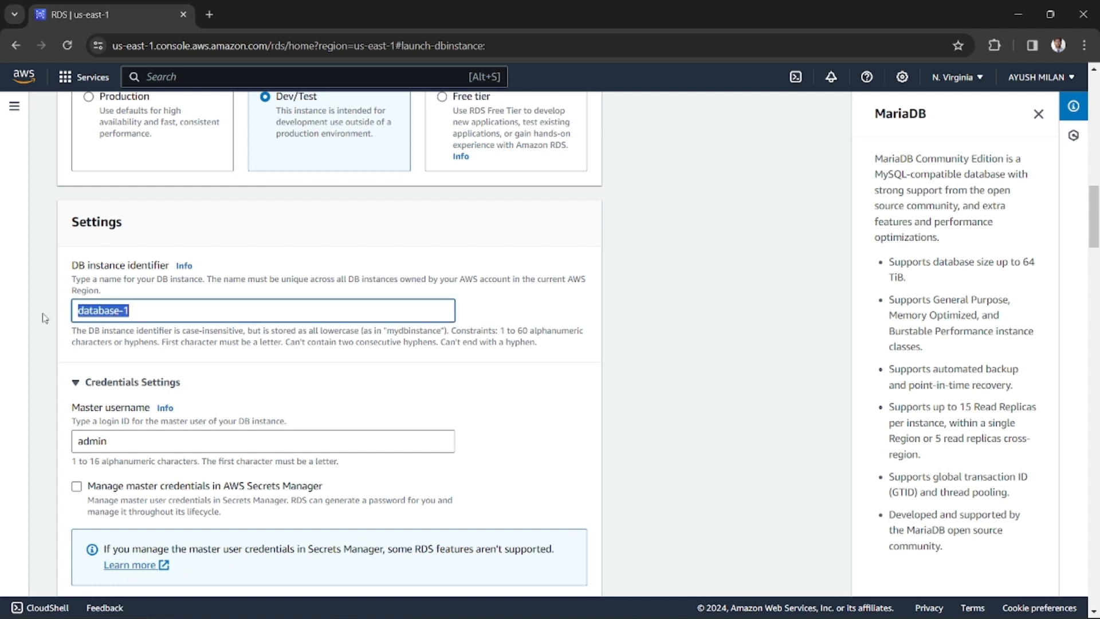
pyautogui.write('my-databas')
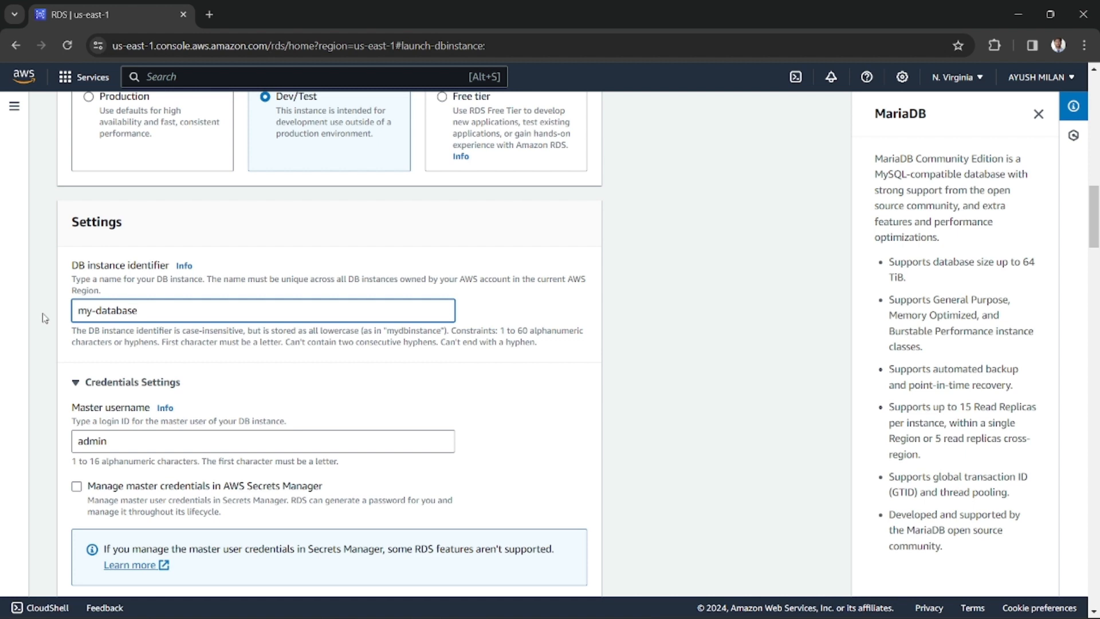
# Enter a master password for the admin user and try the auto-generated password option
pyautogui.scroll(-3, 113, 370)
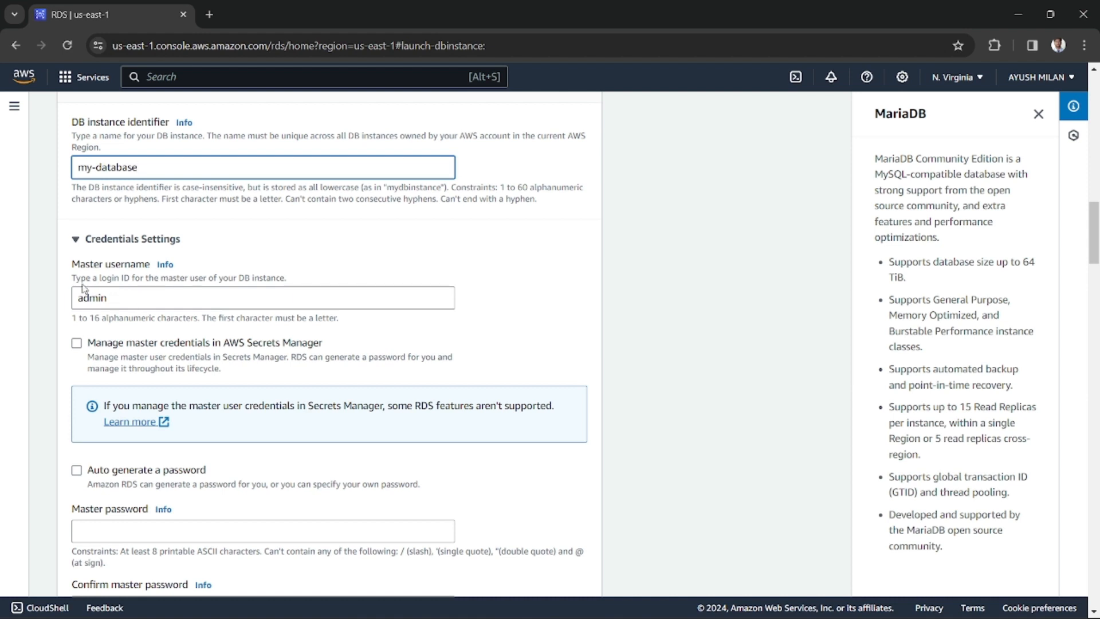
pyautogui.scroll(-3, 139, 393)
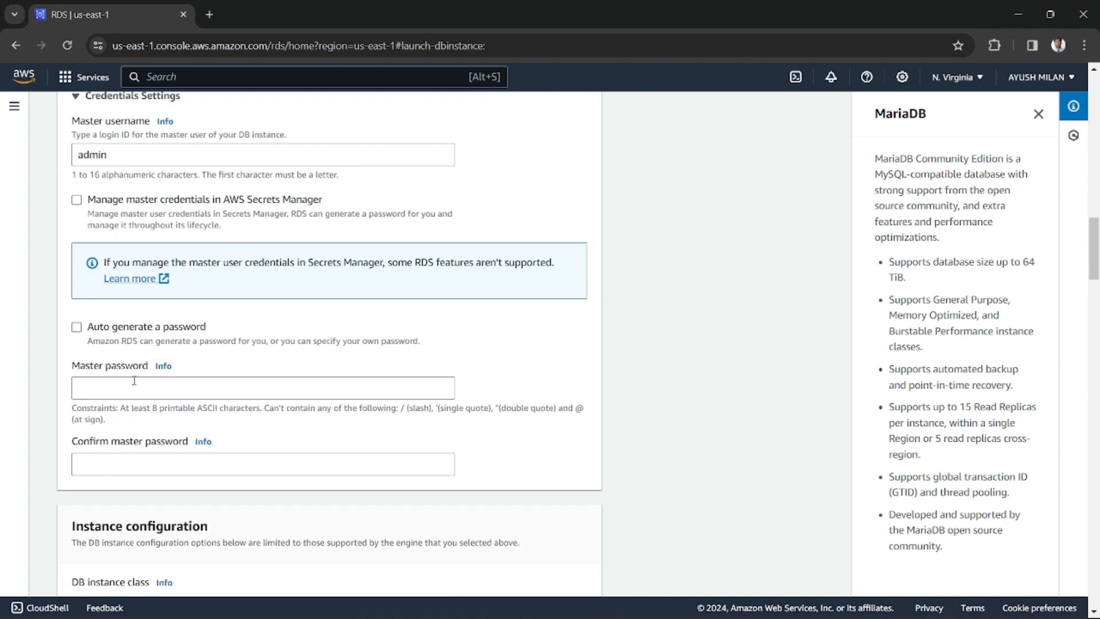
pyautogui.click(94, 385)
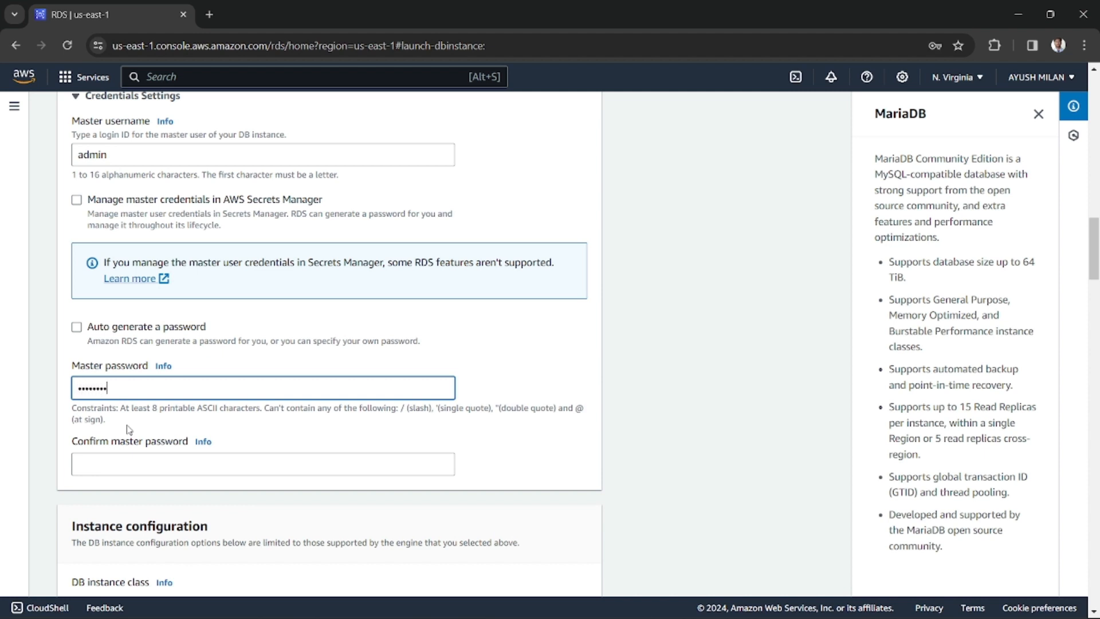
pyautogui.click(77, 326)
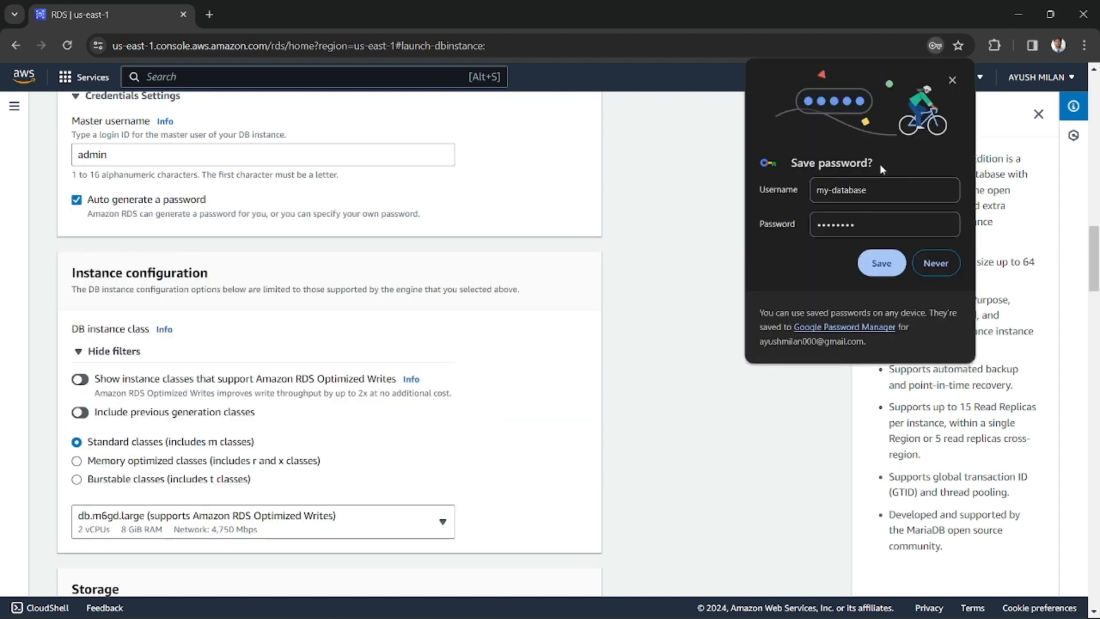
pyautogui.click(881, 263)
pyautogui.scroll(1, 318, 345)
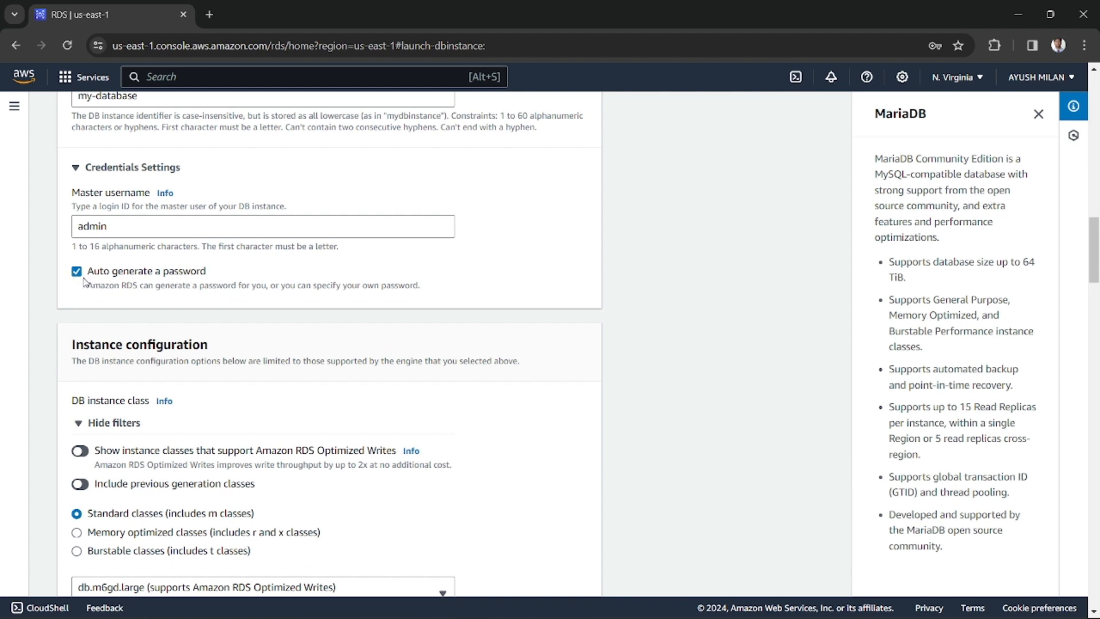
pyautogui.click(78, 272)
pyautogui.scroll(-2, 154, 404)
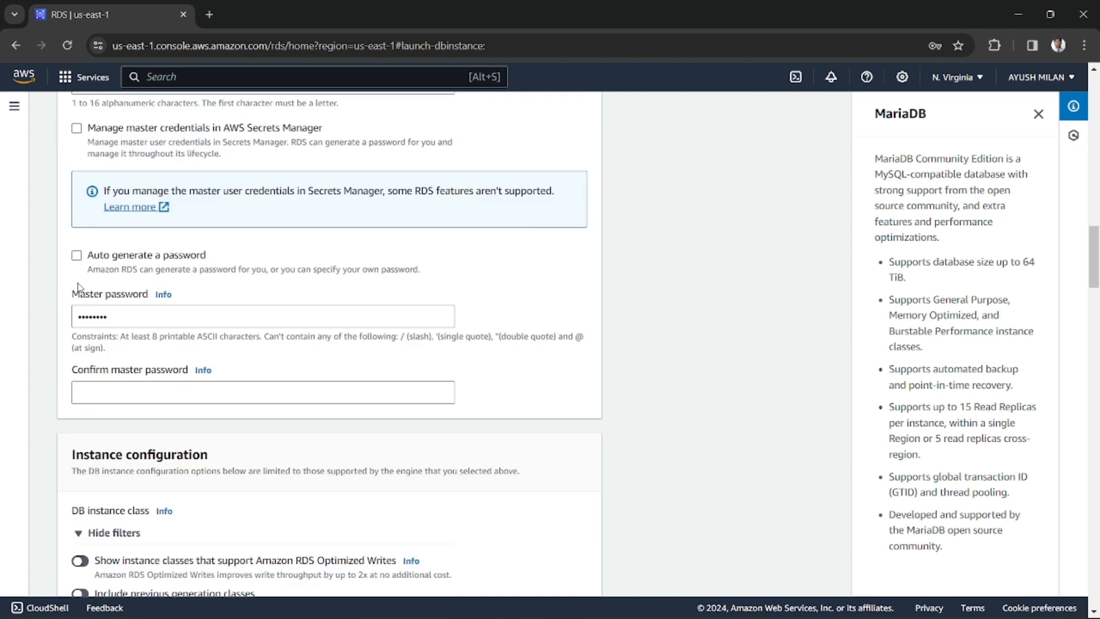
# Replace the master password with a new one and repeat it in the master password confirmation
pyautogui.moveTo(128, 312); pyautogui.dragTo(73, 313)
pyautogui.press('BackSpace')
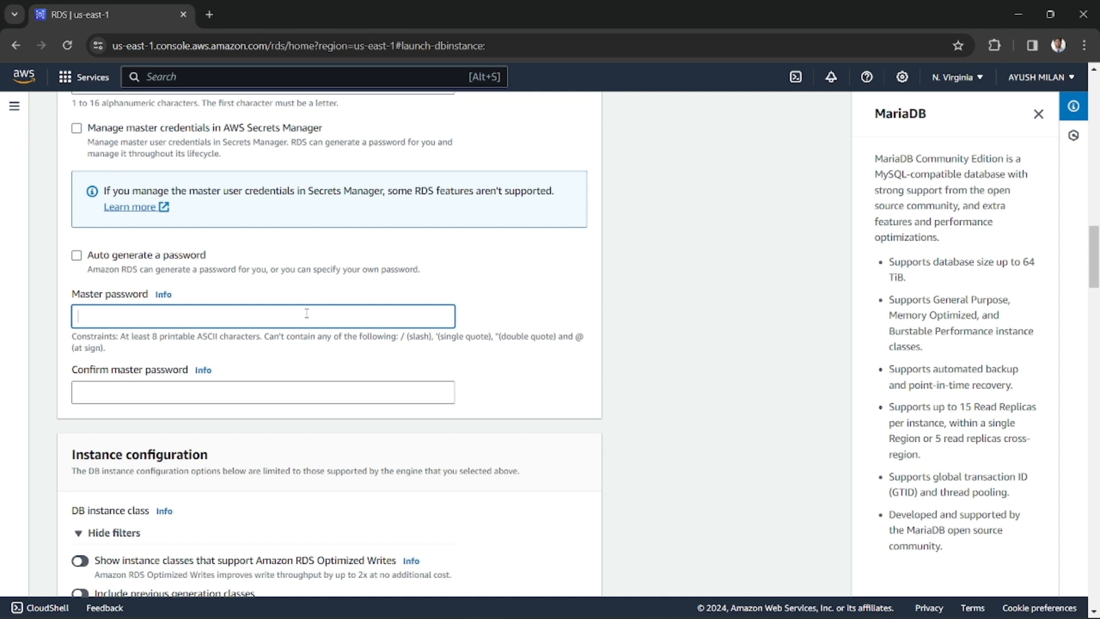
pyautogui.write('a')
pyautogui.write('aaaaaaaaaaaaaaaa')
pyautogui.click(159, 394)
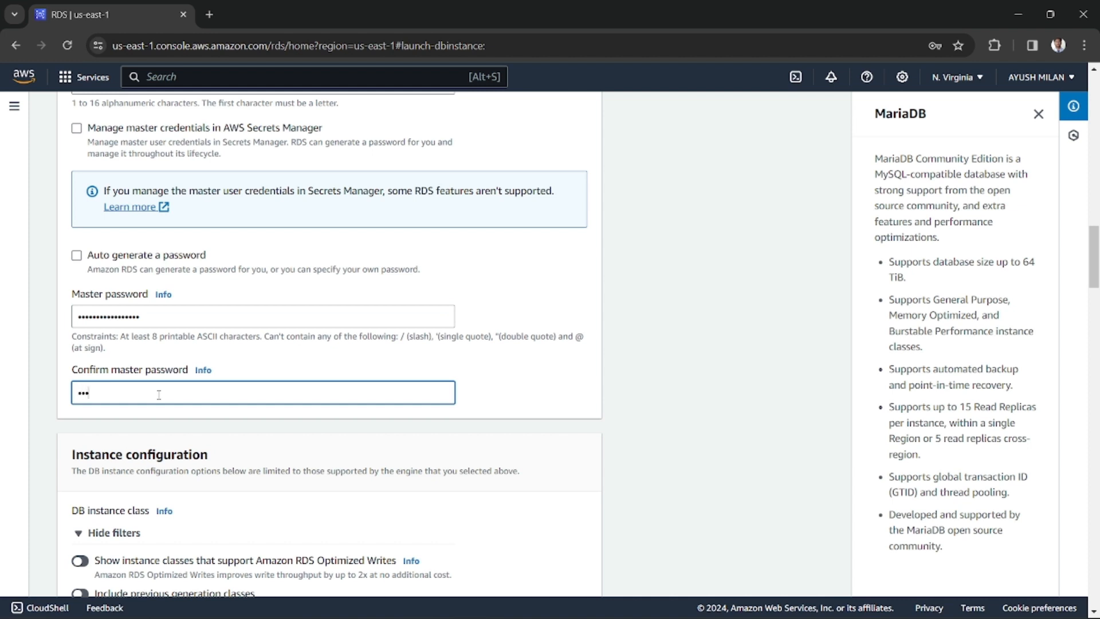
pyautogui.write('aaaaaaaaaa•••••••')
pyautogui.click(586, 404)
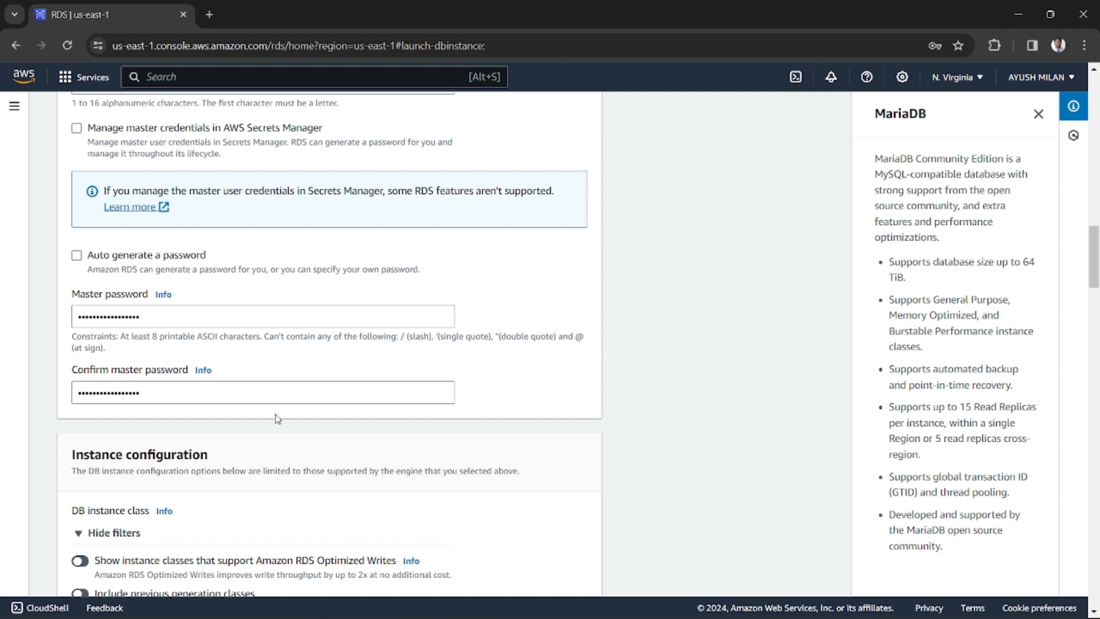
# Choose Burstable classes (includes t classes) as the DB instance class in the instance configuration
pyautogui.scroll(-4, 260, 424)
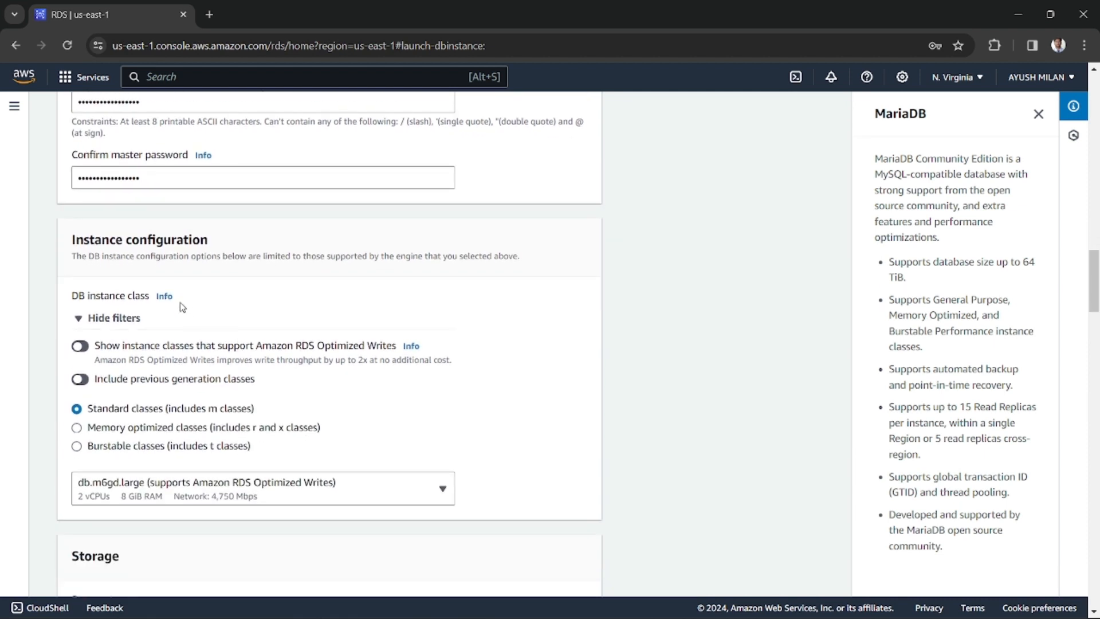
pyautogui.scroll(-3, 212, 312)
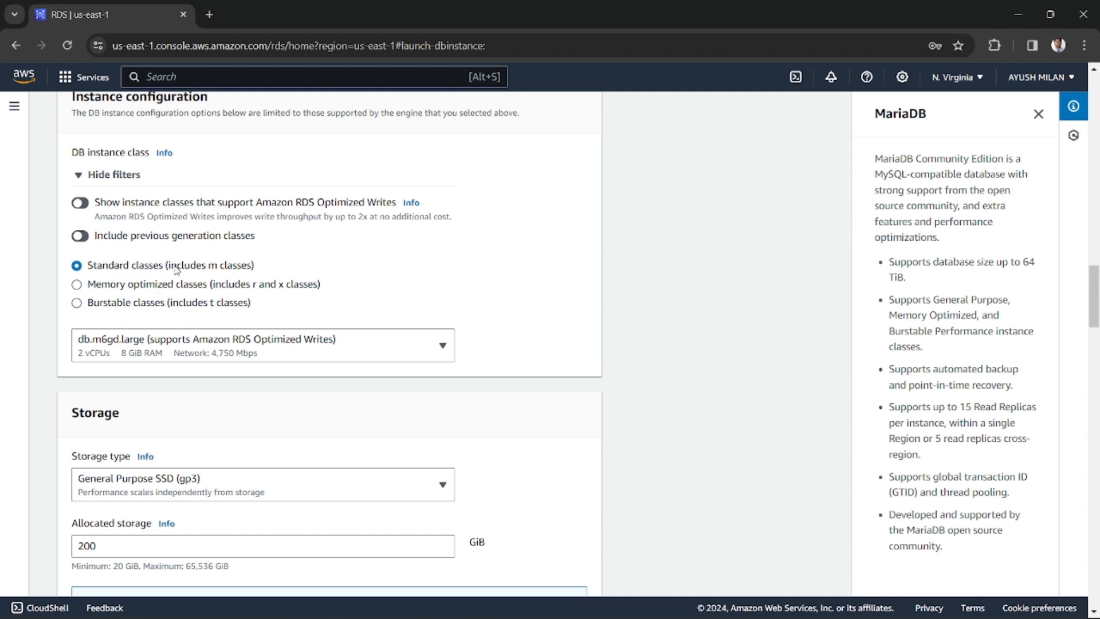
pyautogui.scroll(1, 217, 295)
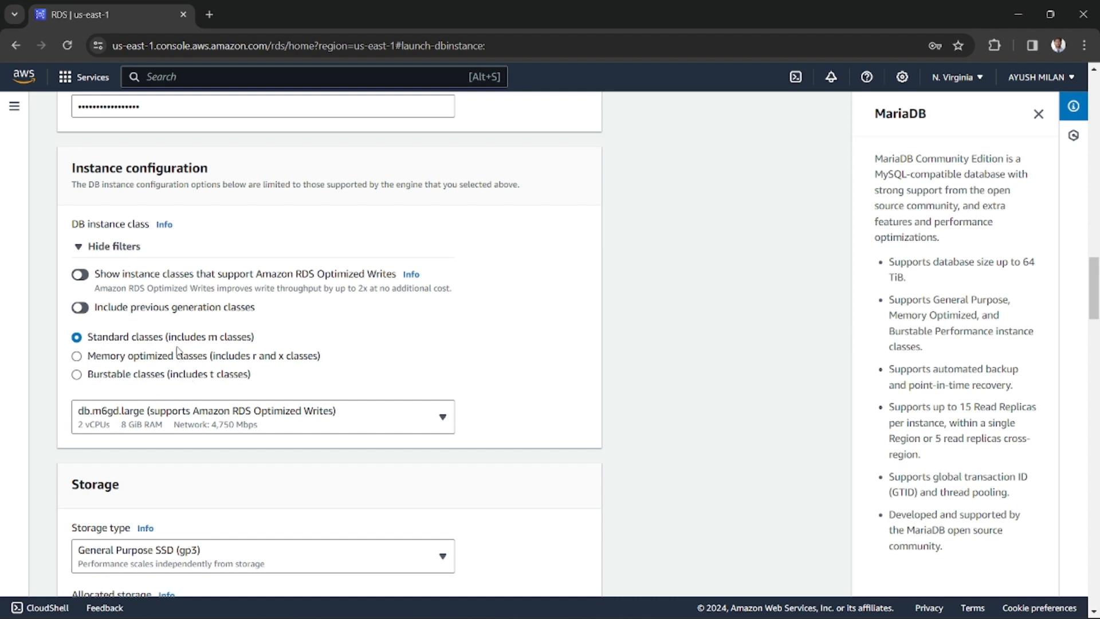
pyautogui.click(145, 376)
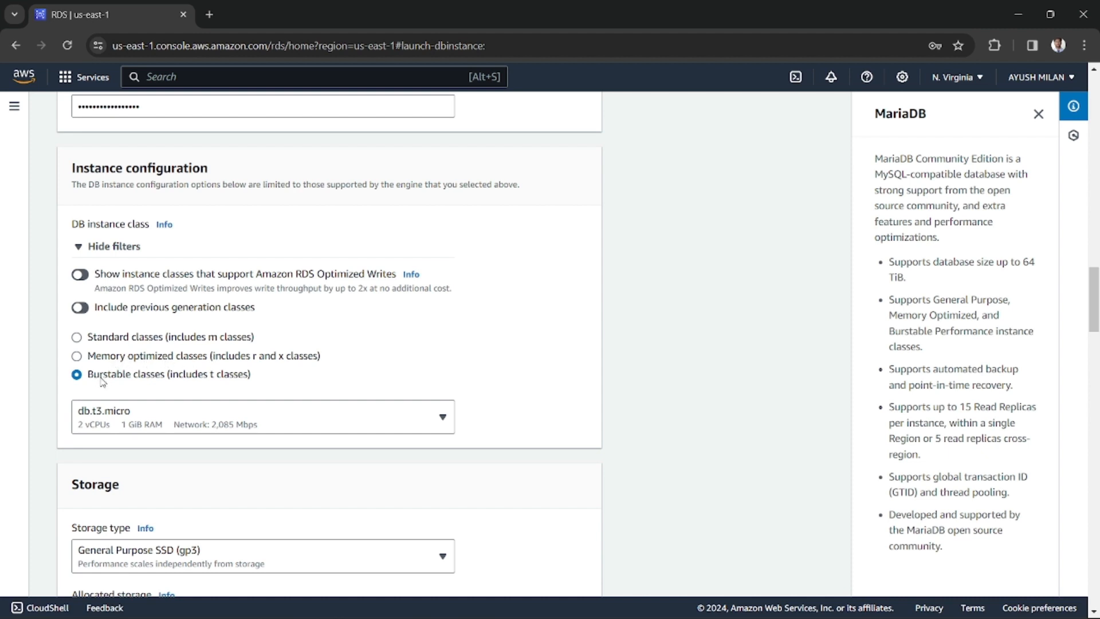
# Filter the burstable instance classes by "db." and select db.t3.xlarge
pyautogui.click(169, 425)
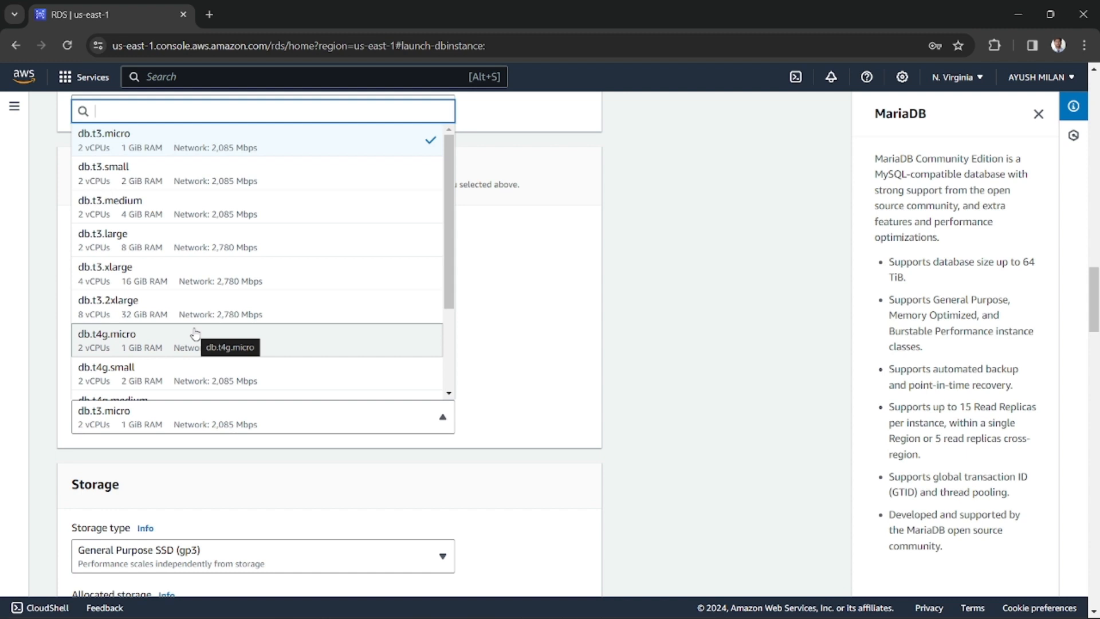
pyautogui.write('db')
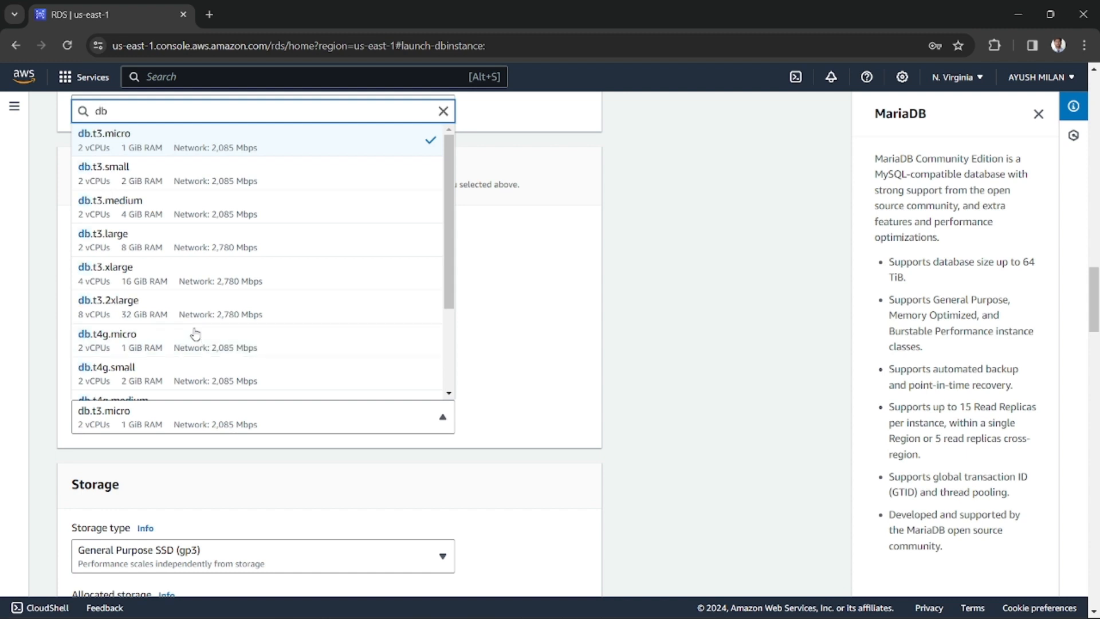
pyautogui.write('3')
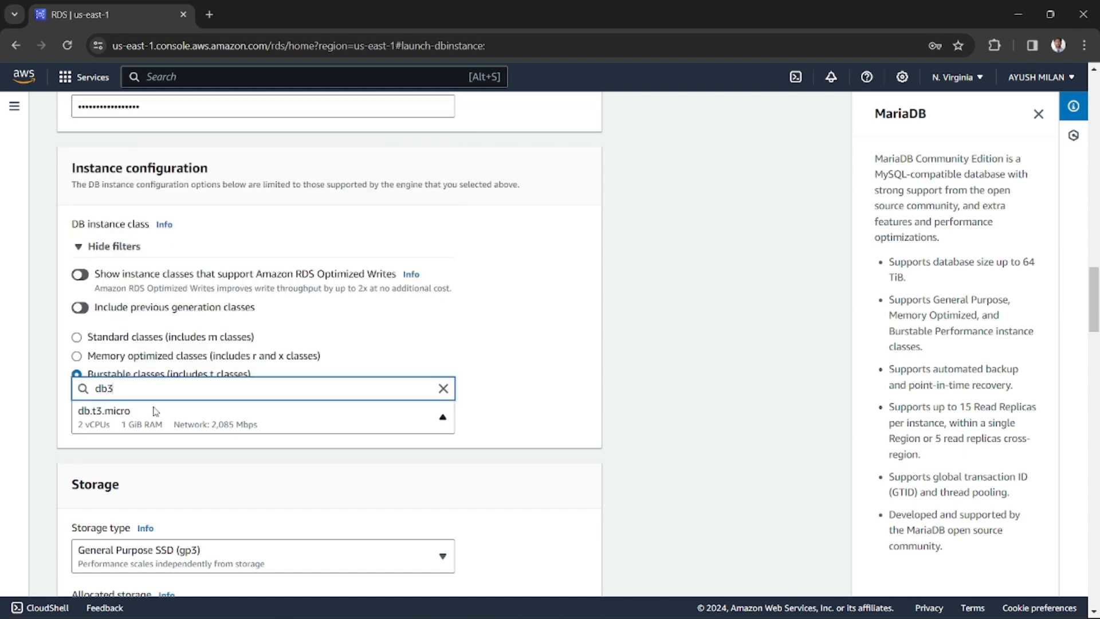
pyautogui.press('BackSpace')
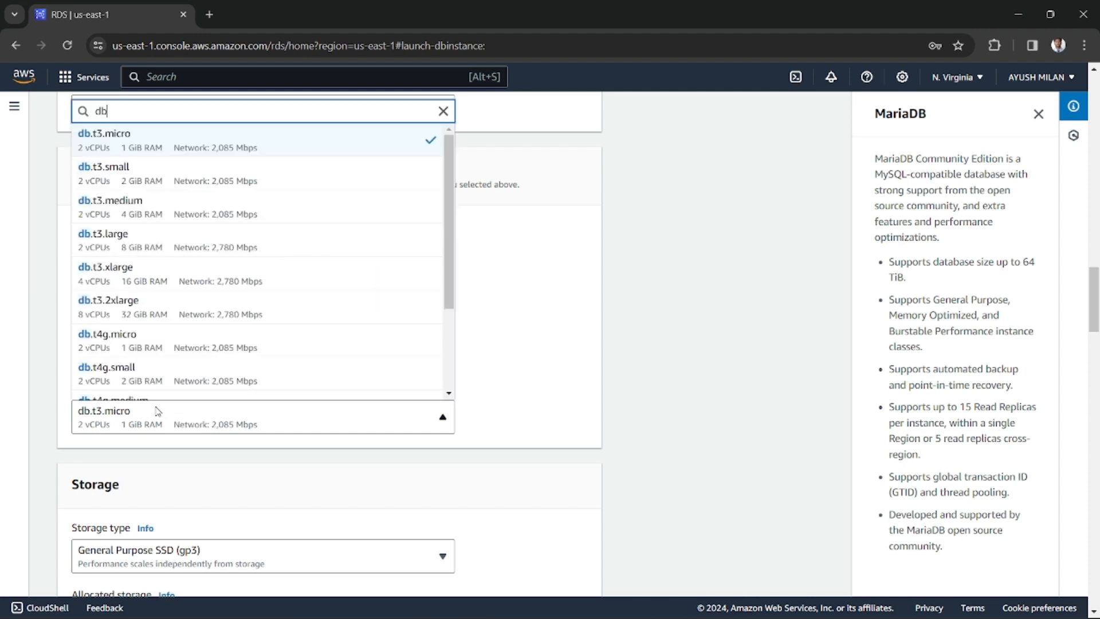
pyautogui.write('.')
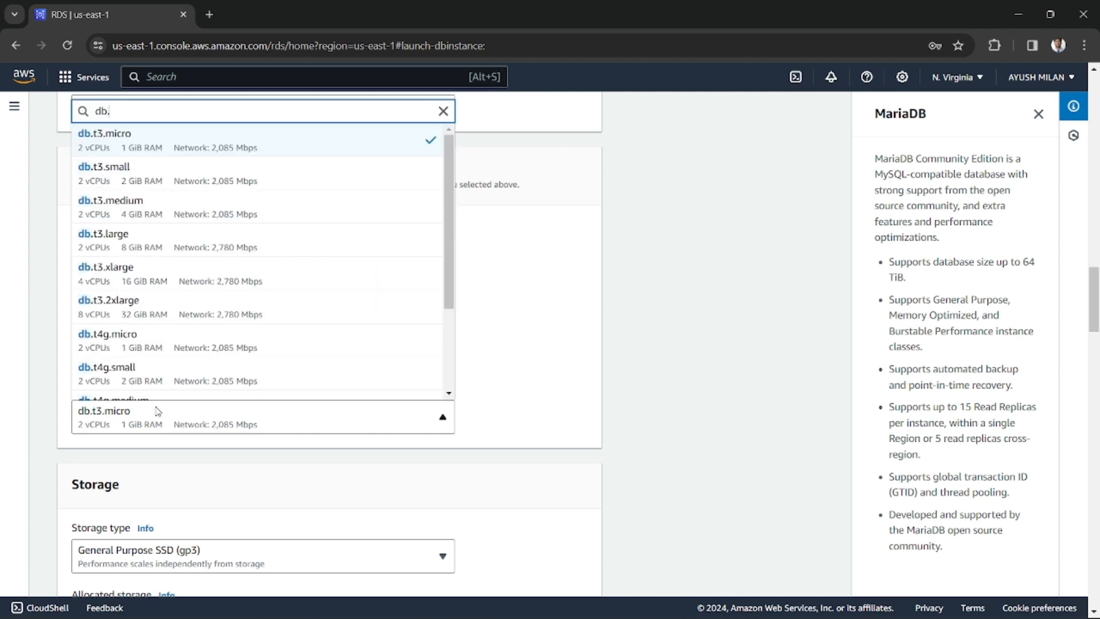
pyautogui.scroll(-2, 138, 368)
pyautogui.scroll(2, 137, 368)
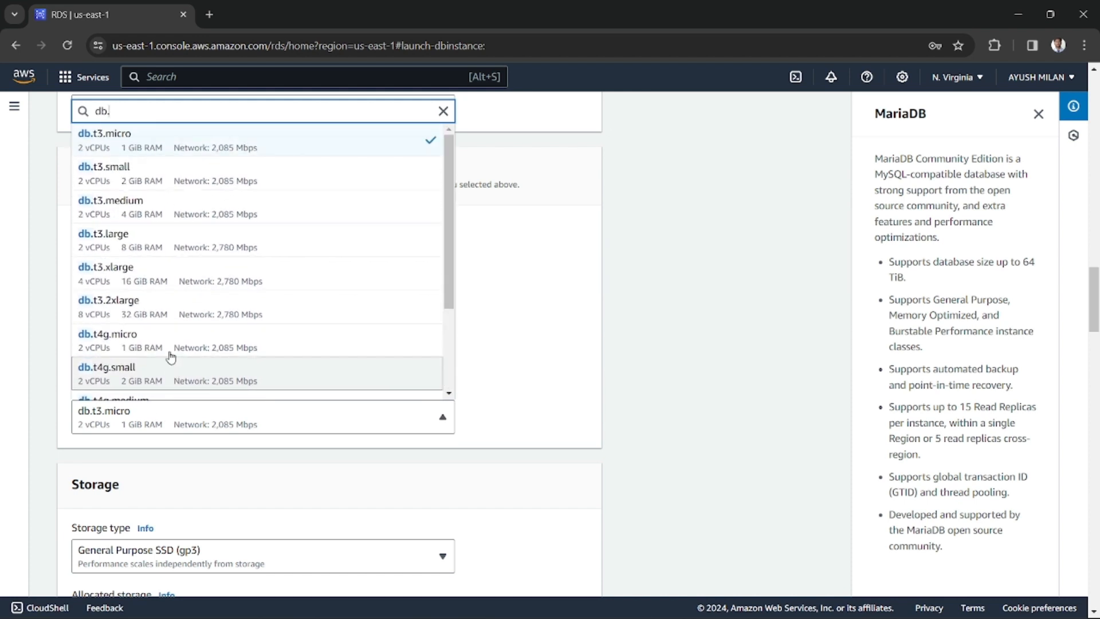
pyautogui.click(145, 275)
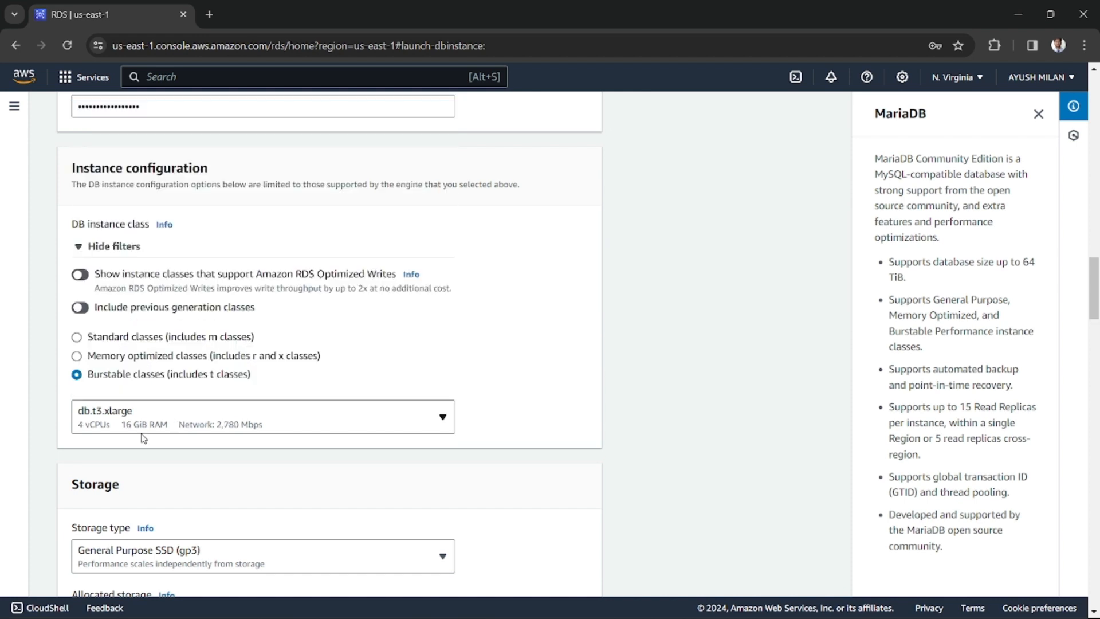
pyautogui.click(882, 263)
# Set the storage type to General Purpose SSD (gp2) and the allocated storage to 20 GiB
pyautogui.scroll(-1, 311, 479)
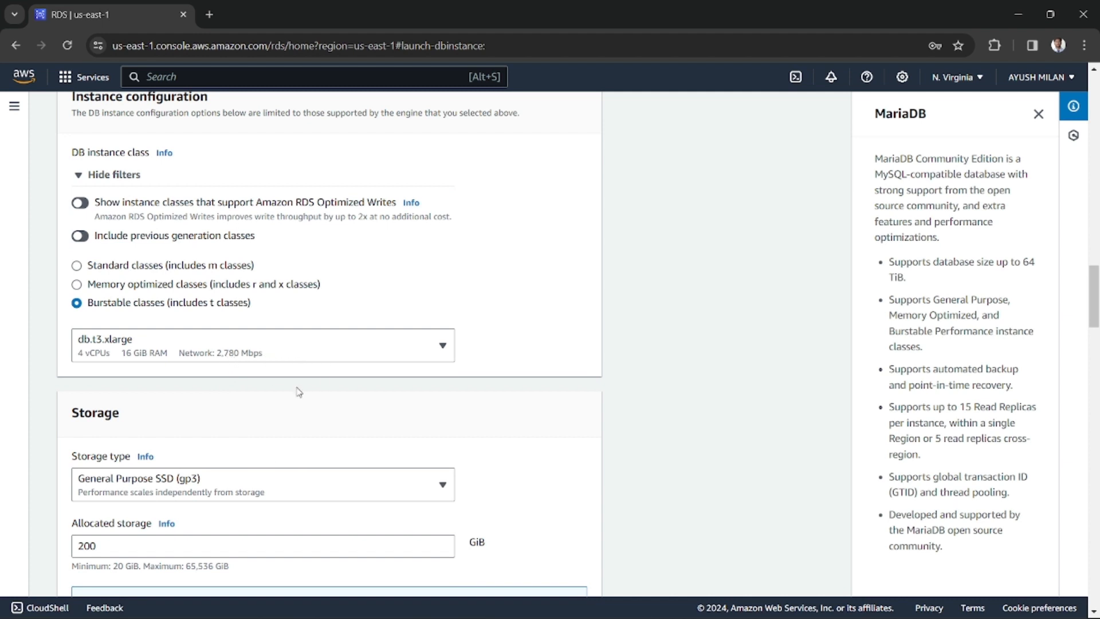
pyautogui.scroll(-2, 298, 387)
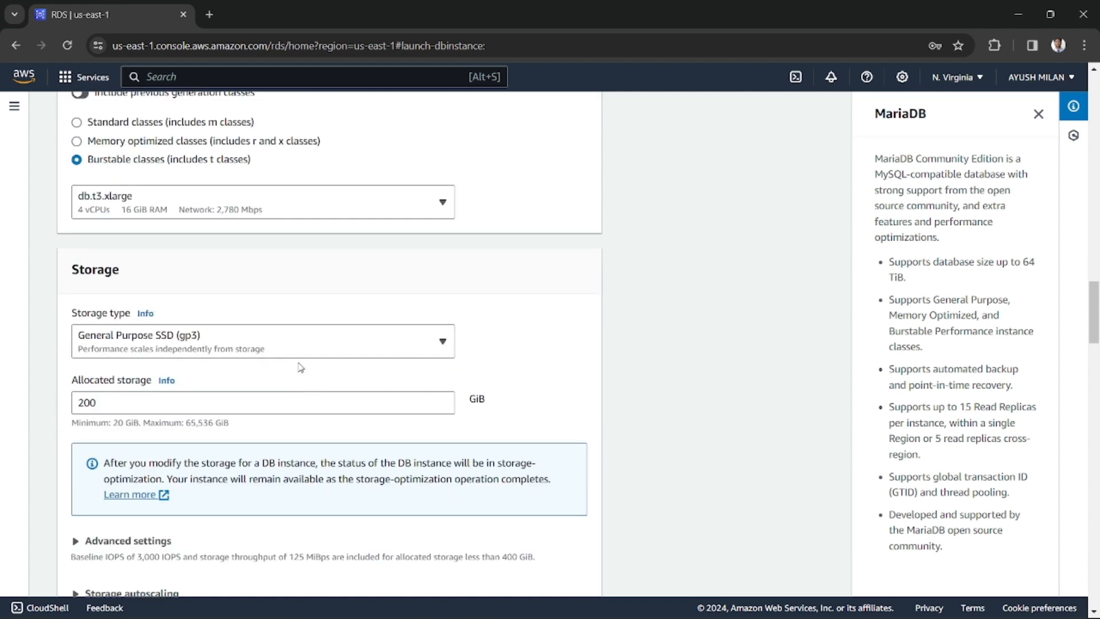
pyautogui.click(244, 344)
pyautogui.click(236, 380)
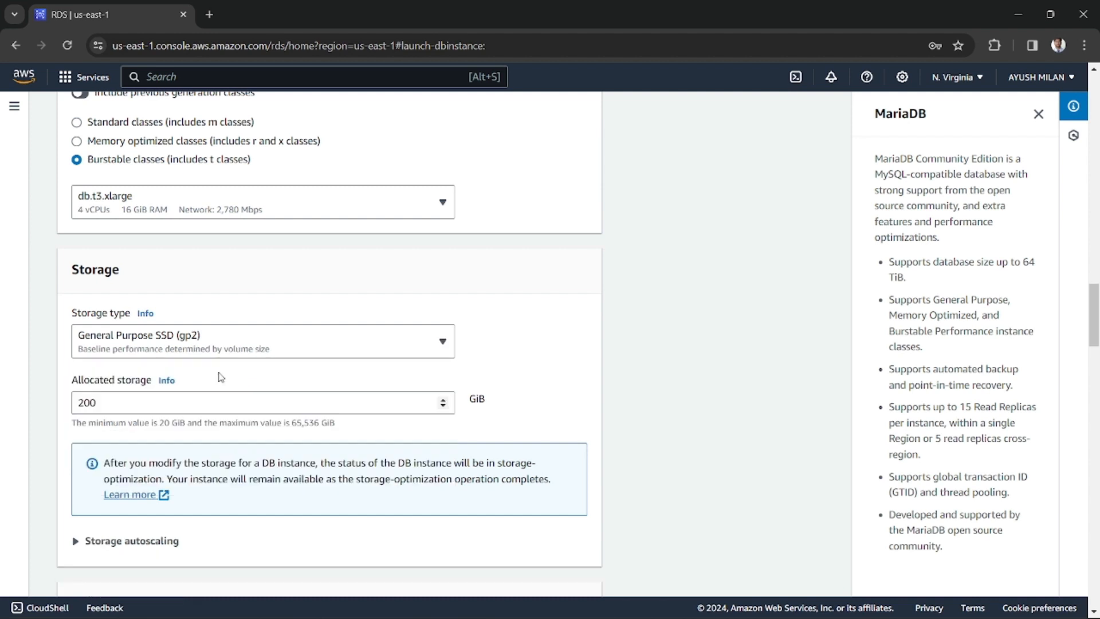
pyautogui.click(166, 396)
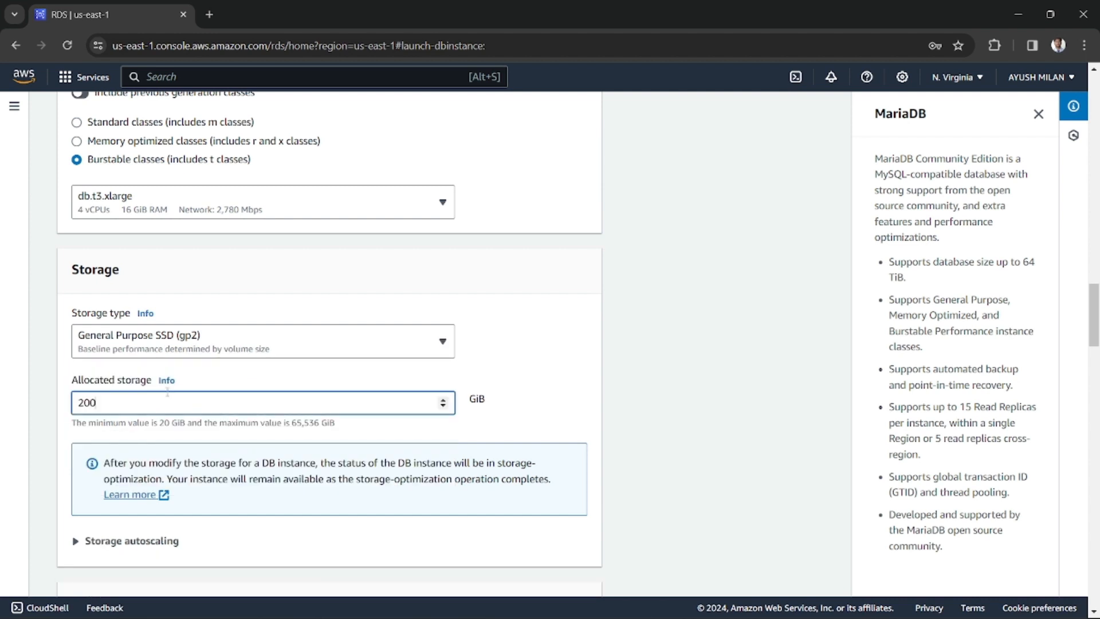
pyautogui.press('BackSpace')
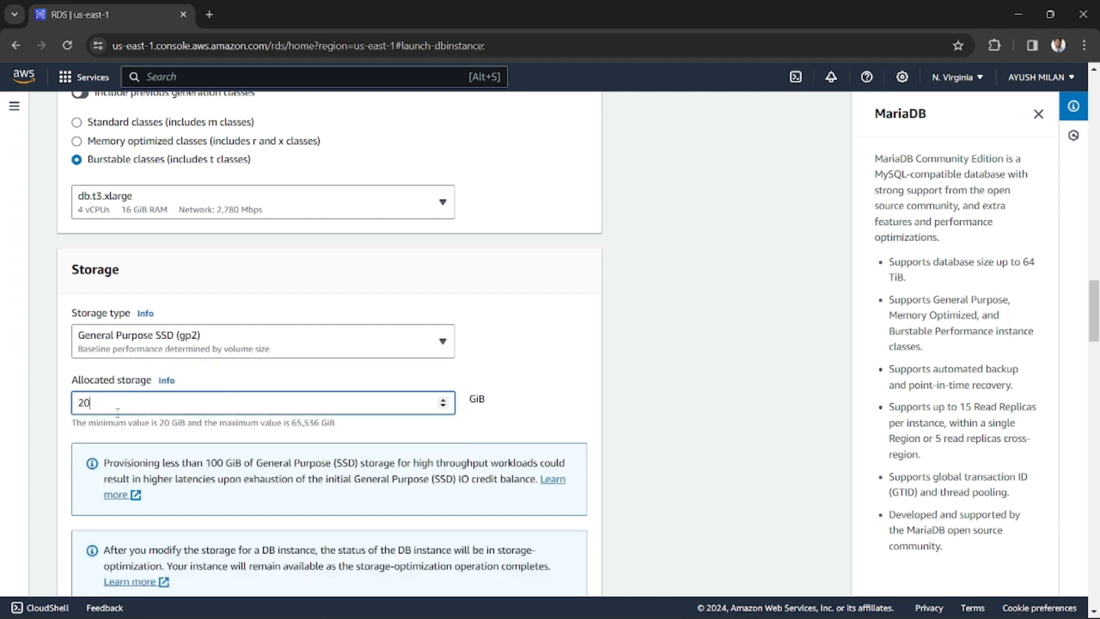
# Examine the minimum and maximum limits stated for the allocated storage
pyautogui.moveTo(118, 424); pyautogui.dragTo(188, 425)
pyautogui.click(172, 424)
pyautogui.click(161, 425)
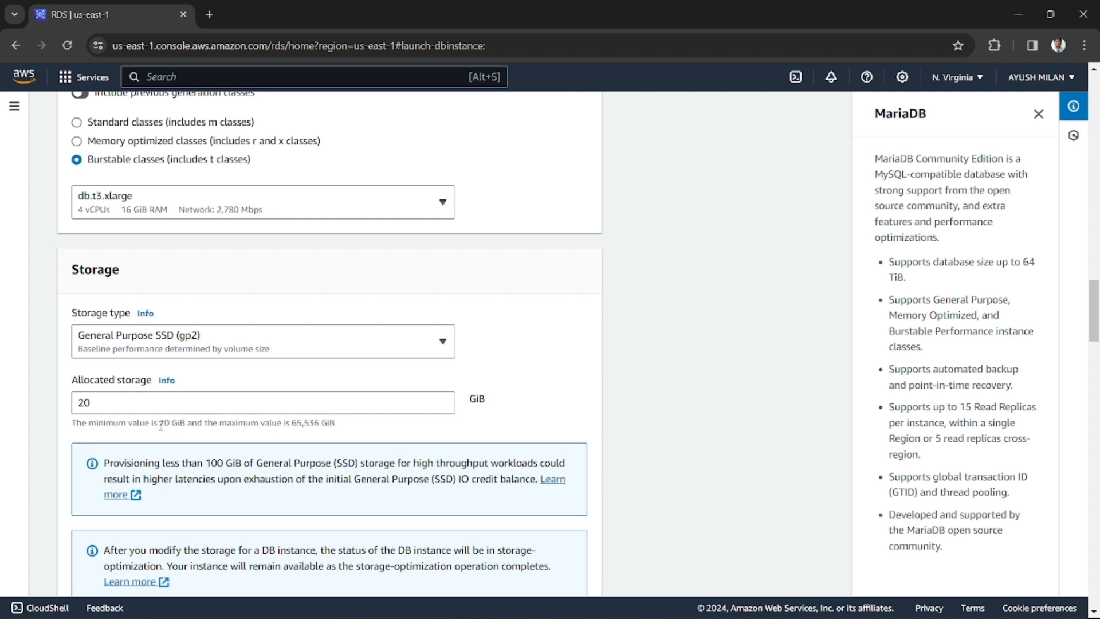
pyautogui.tripleClick(161, 426)
pyautogui.doubleClick(138, 425)
pyautogui.click(139, 425)
pyautogui.doubleClick(162, 425)
pyautogui.click(149, 426)
pyautogui.doubleClick(148, 426)
pyautogui.click(147, 426)
pyautogui.moveTo(160, 425); pyautogui.dragTo(177, 423)
pyautogui.click(176, 423)
pyautogui.moveTo(106, 423); pyautogui.dragTo(160, 421)
pyautogui.click(160, 421)
# Expand the storage autoscaling settings and review the maximum storage threshold against the allocated storage
pyautogui.scroll(-3, 352, 243)
pyautogui.scroll(-2, 354, 267)
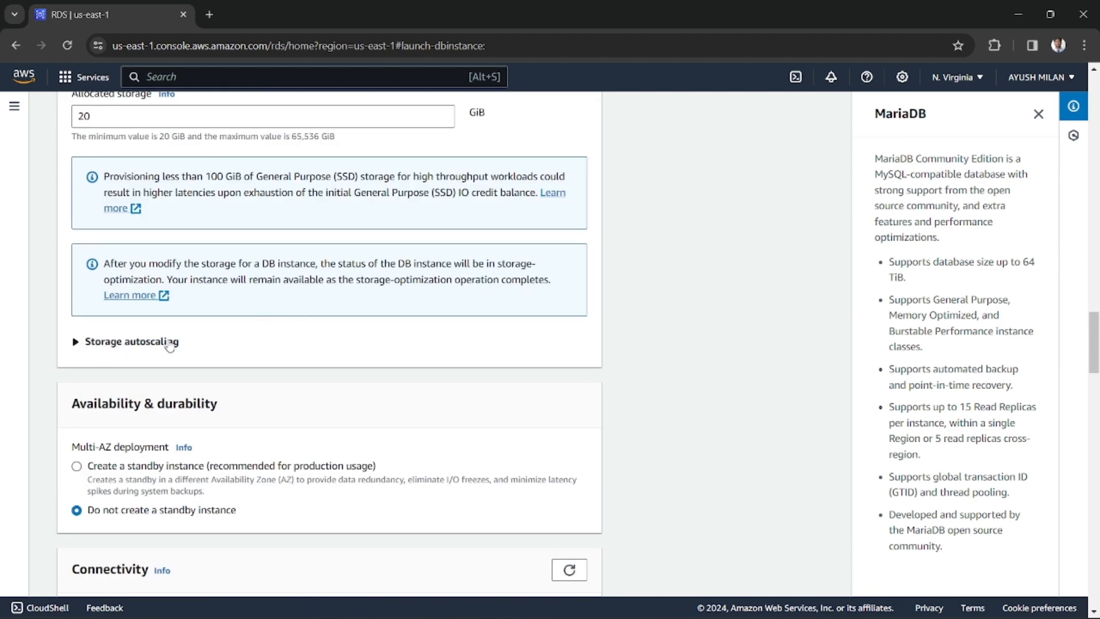
pyautogui.click(81, 345)
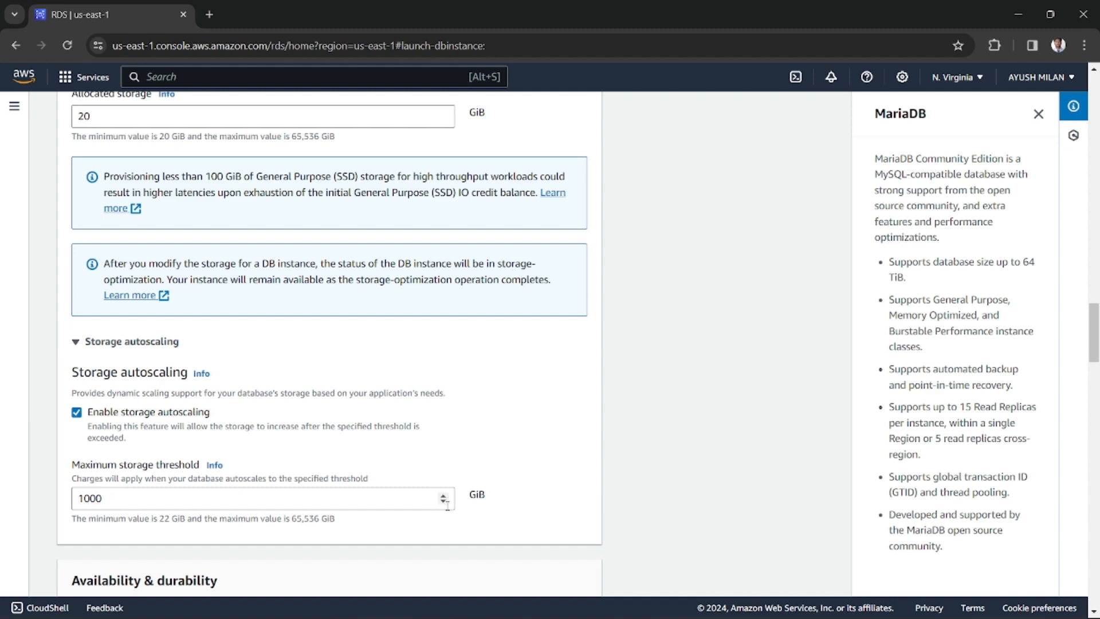
pyautogui.scroll(1, 447, 506)
pyautogui.scroll(-1, 454, 504)
pyautogui.scroll(3, 190, 438)
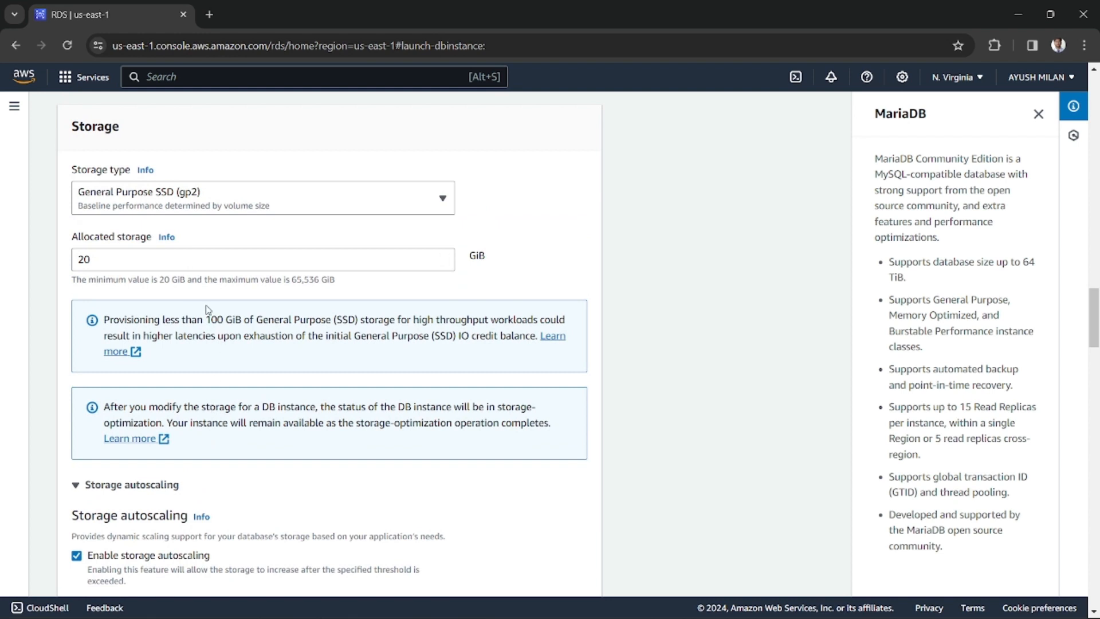
pyautogui.scroll(-3, 205, 305)
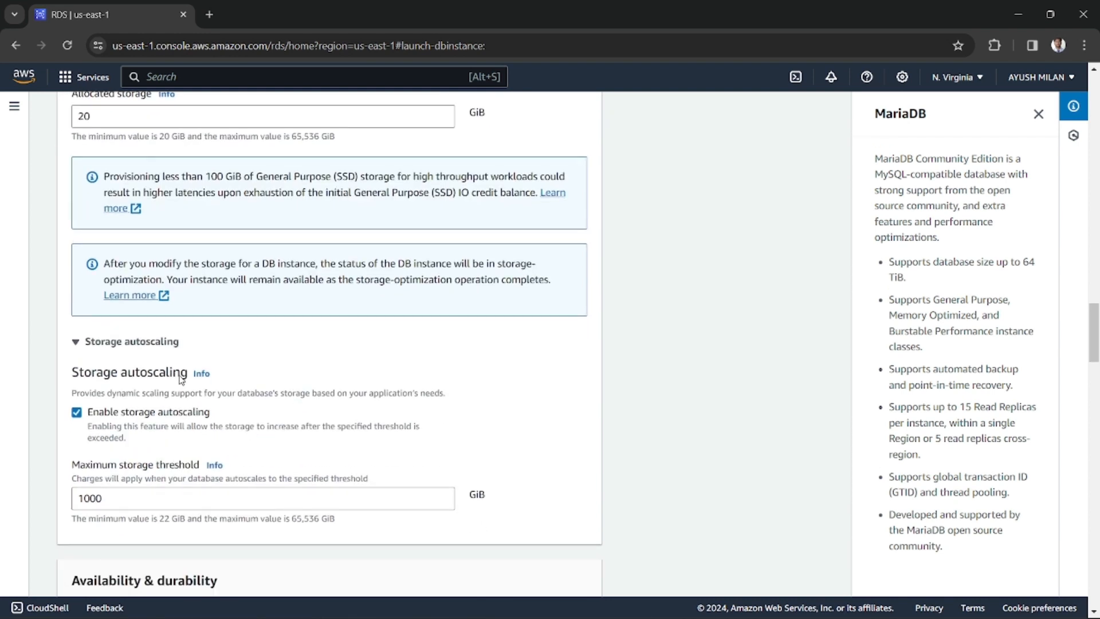
pyautogui.scroll(1, 178, 359)
pyautogui.scroll(2, 177, 359)
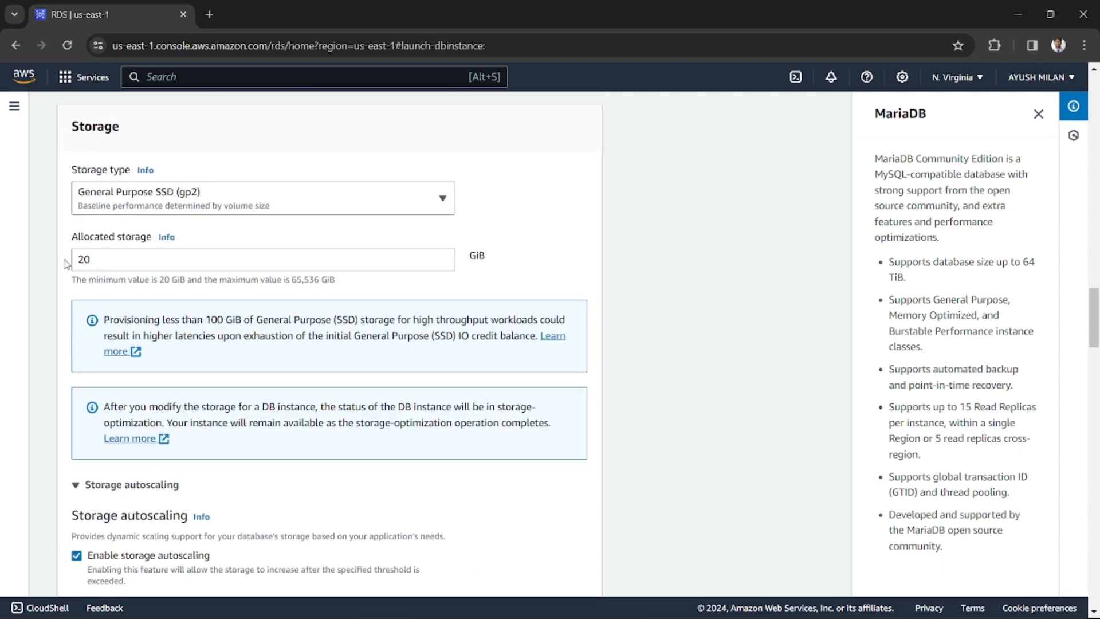
pyautogui.scroll(-1, 191, 269)
pyautogui.scroll(1, 192, 277)
pyautogui.scroll(-3, 189, 359)
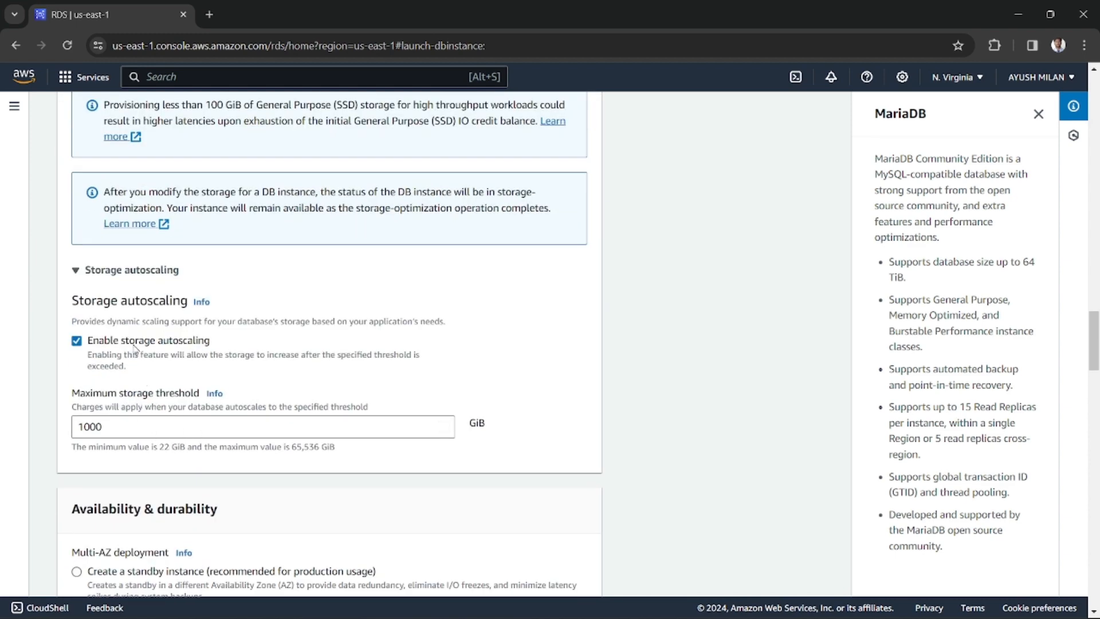
pyautogui.scroll(-1, 166, 434)
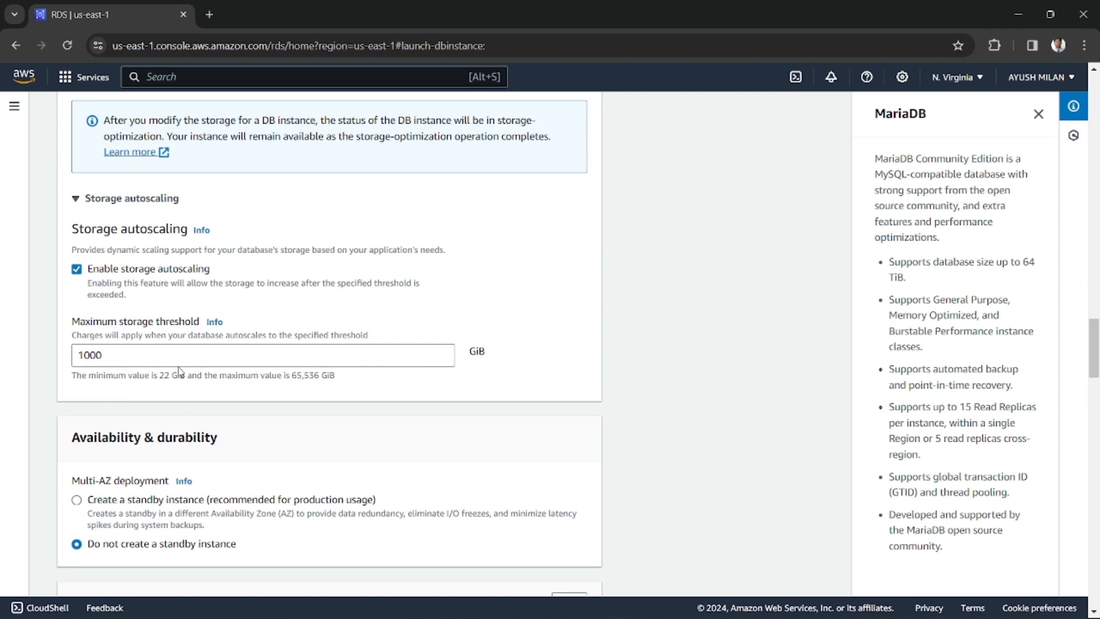
# Choose to create a standby instance for the Multi-AZ deployment and consult the db in practice.png diagram in the image viewer
pyautogui.scroll(-1, 172, 363)
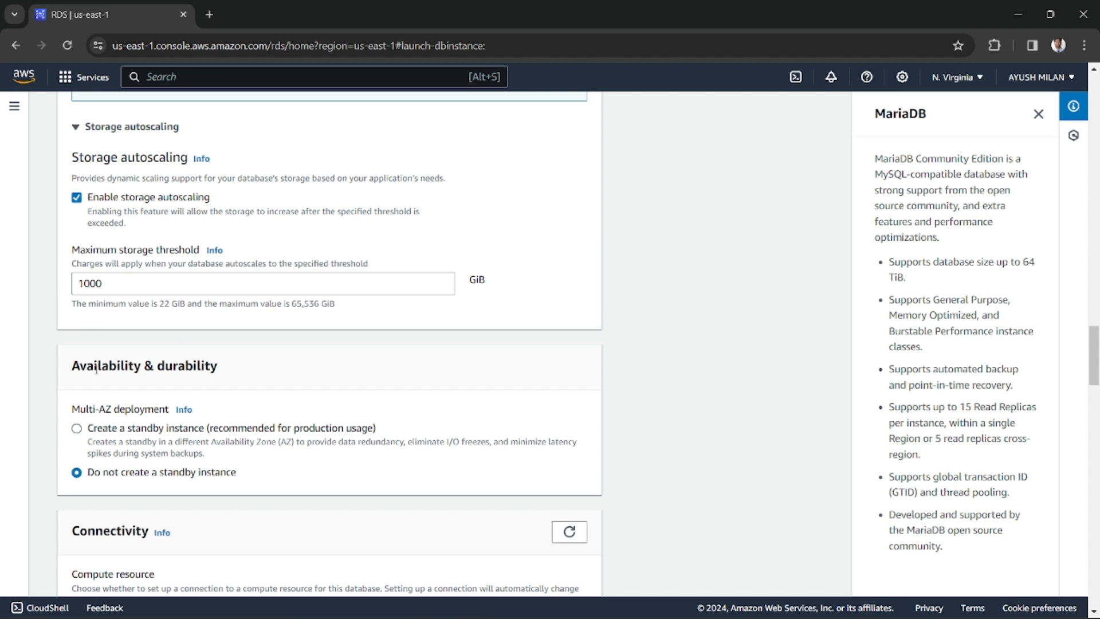
pyautogui.moveTo(77, 370); pyautogui.dragTo(157, 366)
pyautogui.doubleClick(172, 365)
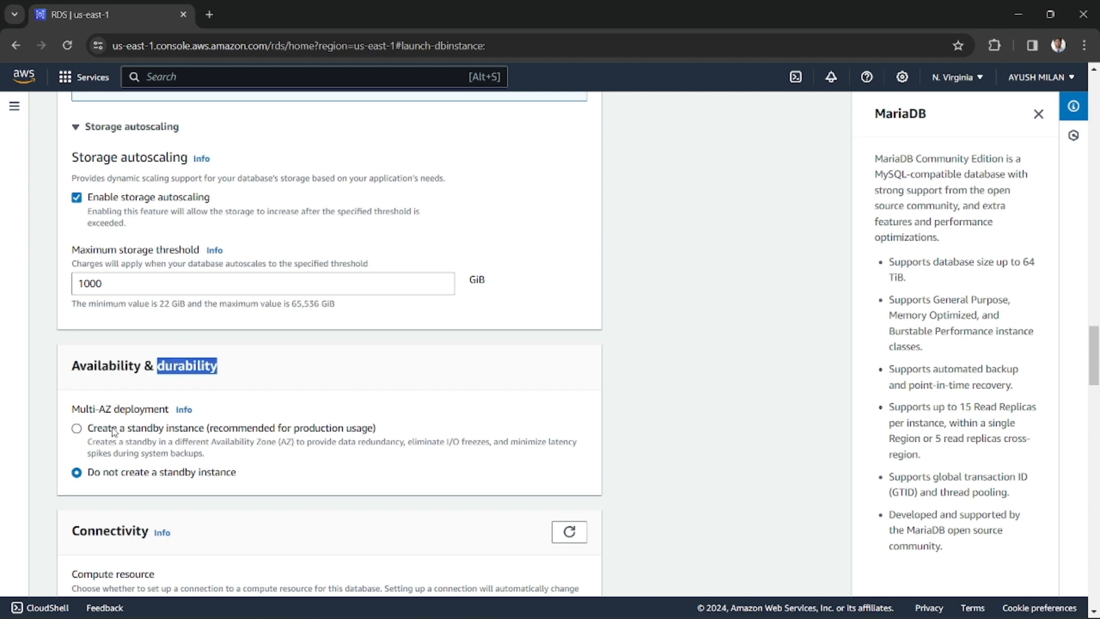
pyautogui.moveTo(72, 409); pyautogui.dragTo(165, 413)
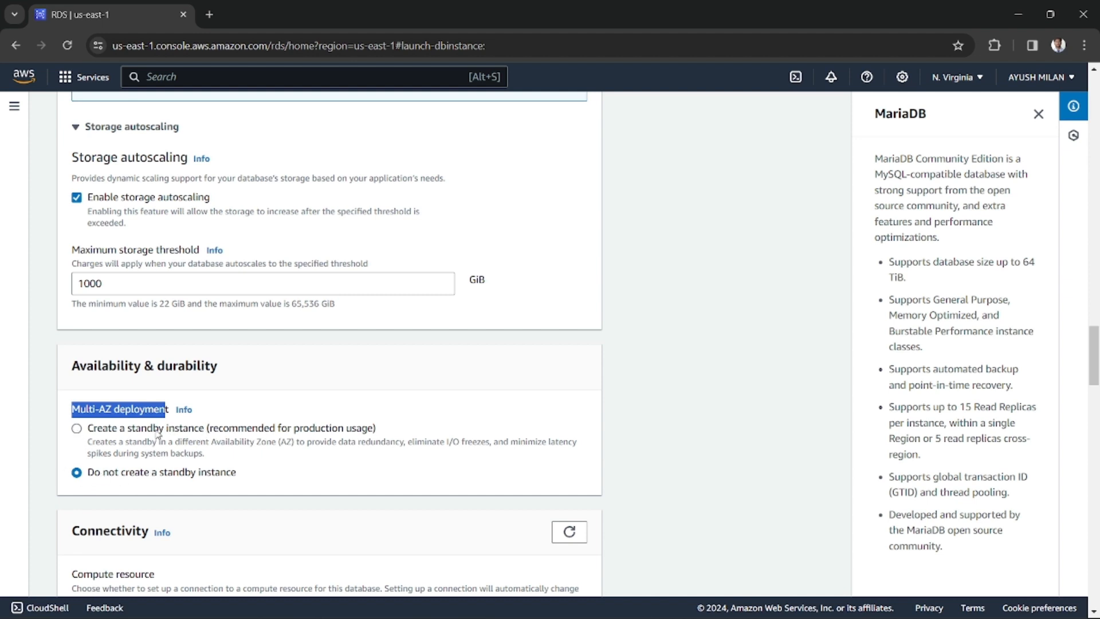
pyautogui.click(78, 429)
pyautogui.moveTo(93, 429); pyautogui.dragTo(202, 429)
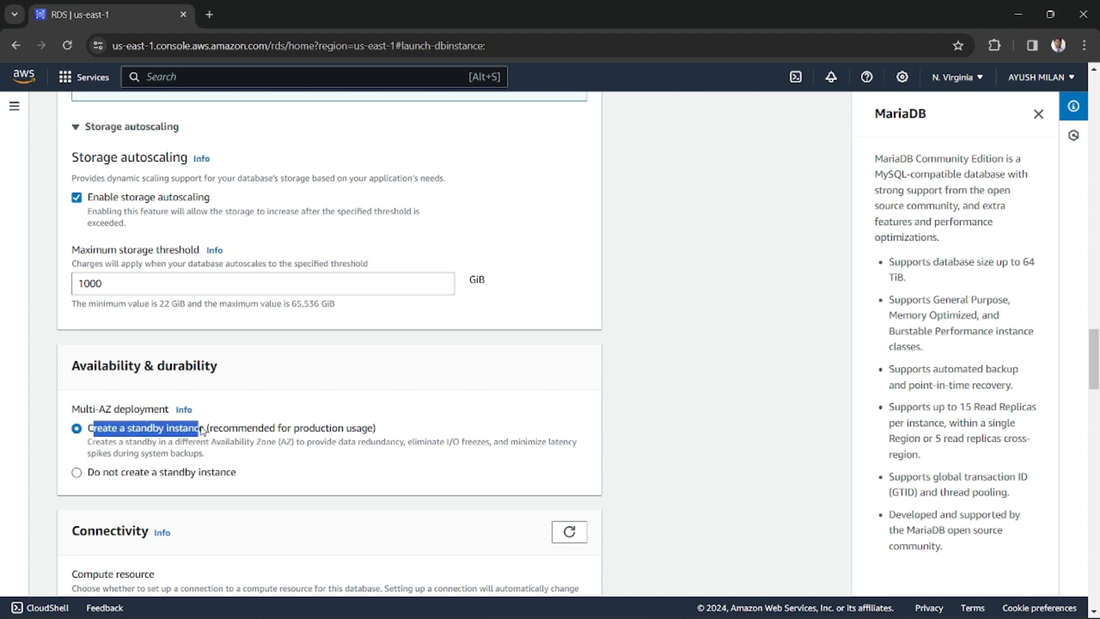
pyautogui.click(181, 432)
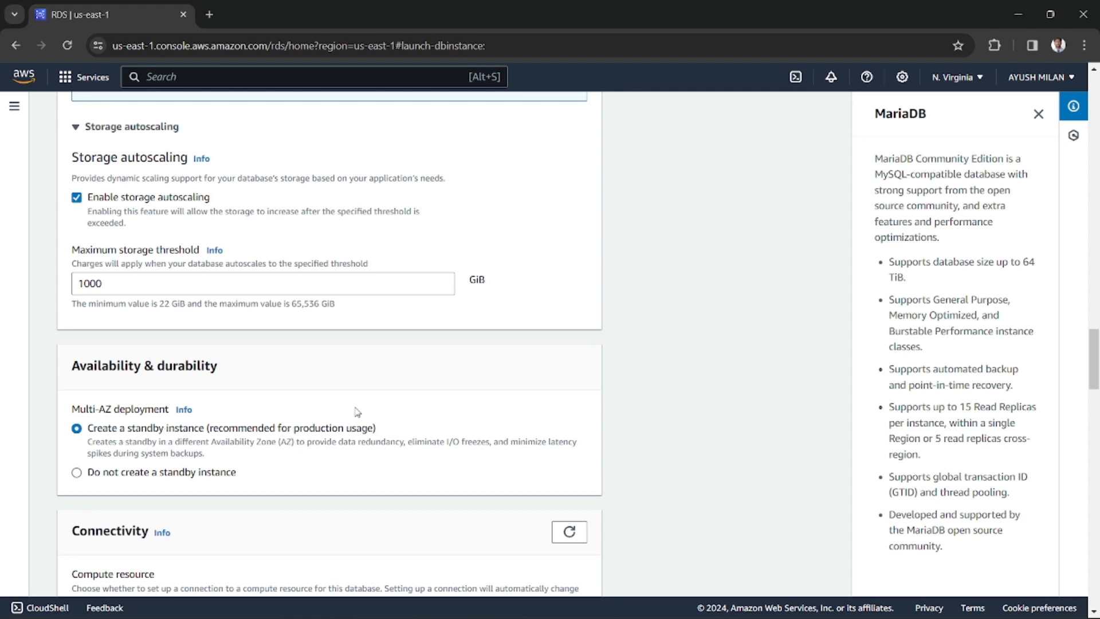
pyautogui.hotkey('alt', 'Tab')
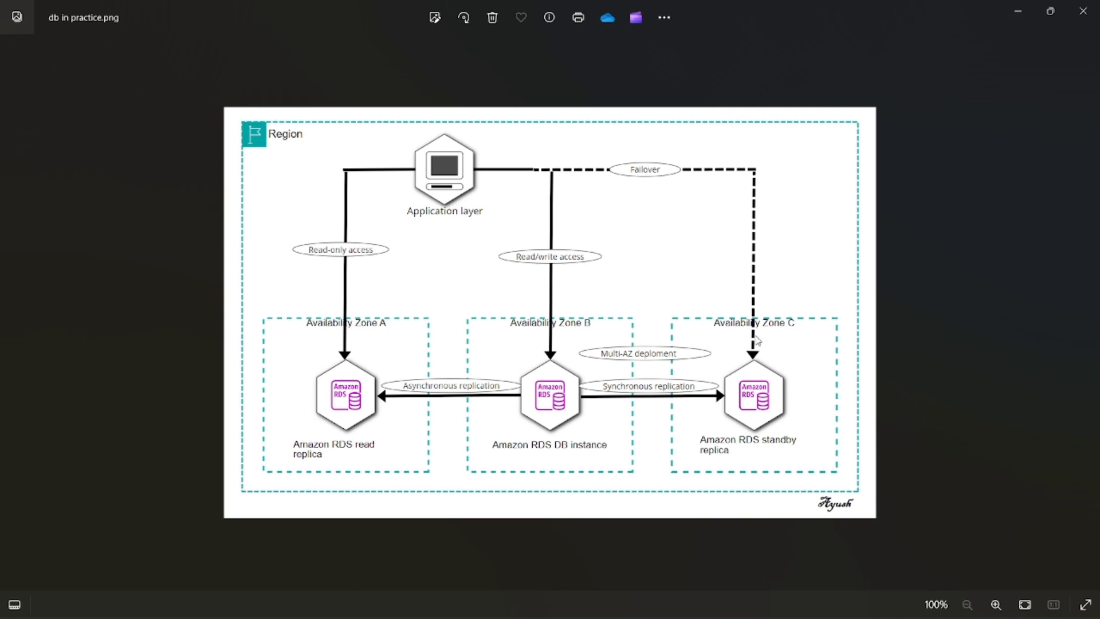
pyautogui.hotkey('alt', 'Tab')
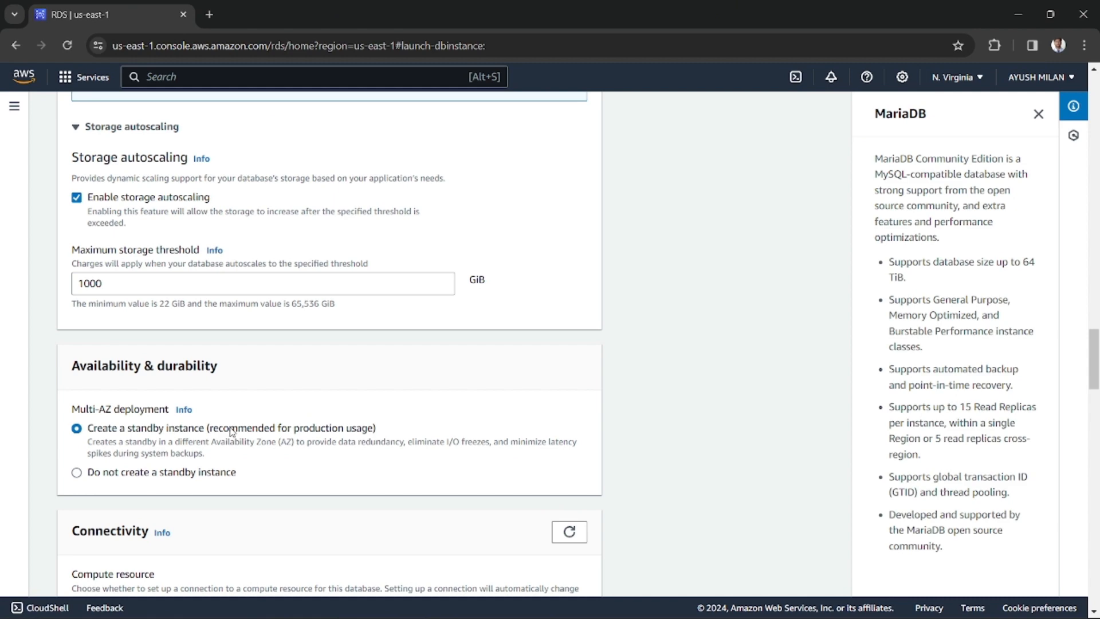
# Review the virtual private cloud choices in the connectivity settings and keep the Default VPC
pyautogui.scroll(-5, 232, 431)
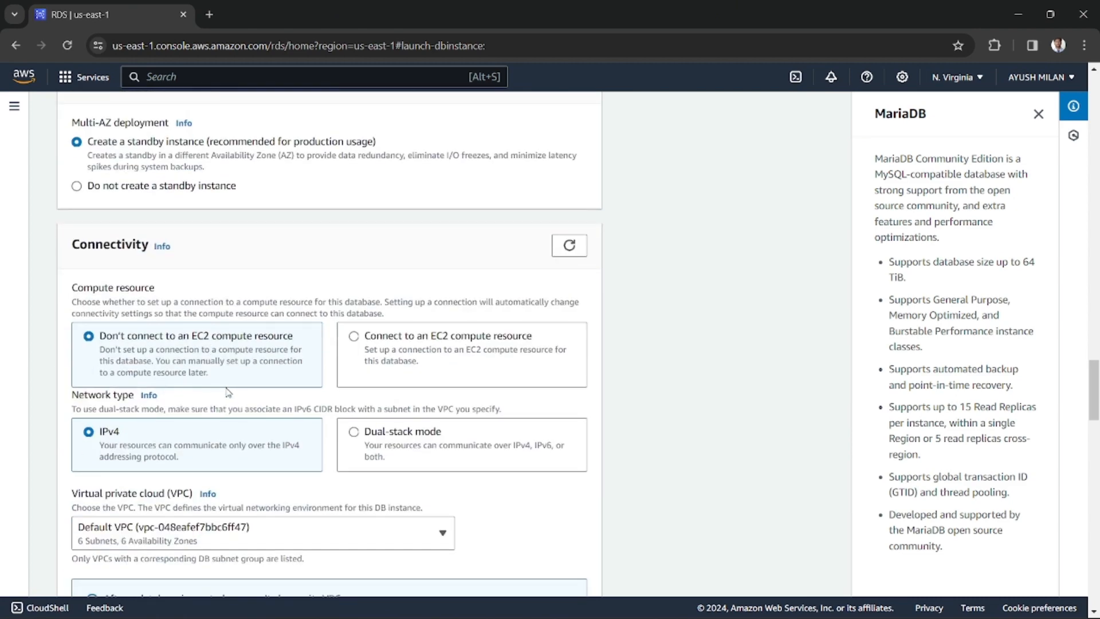
pyautogui.scroll(-1, 249, 391)
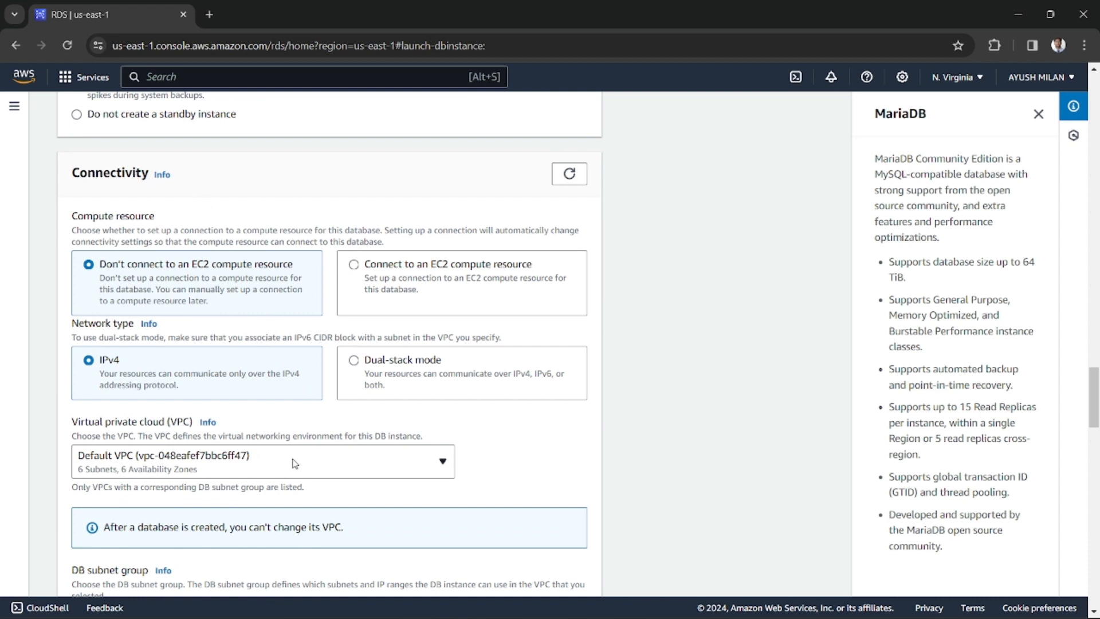
pyautogui.click(265, 461)
pyautogui.click(266, 462)
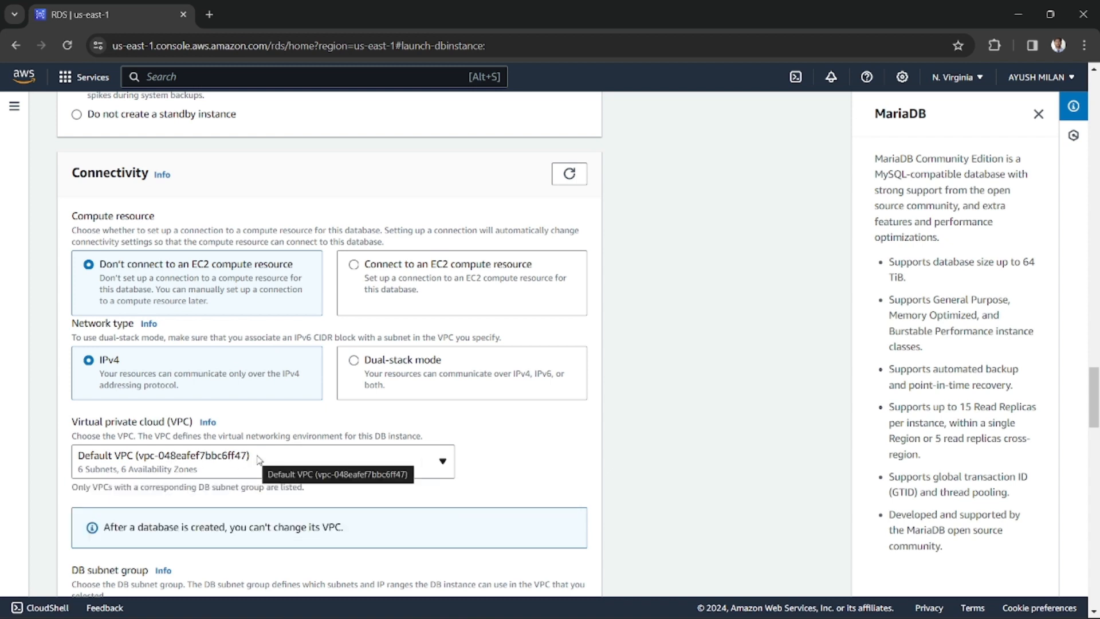
pyautogui.click(138, 460)
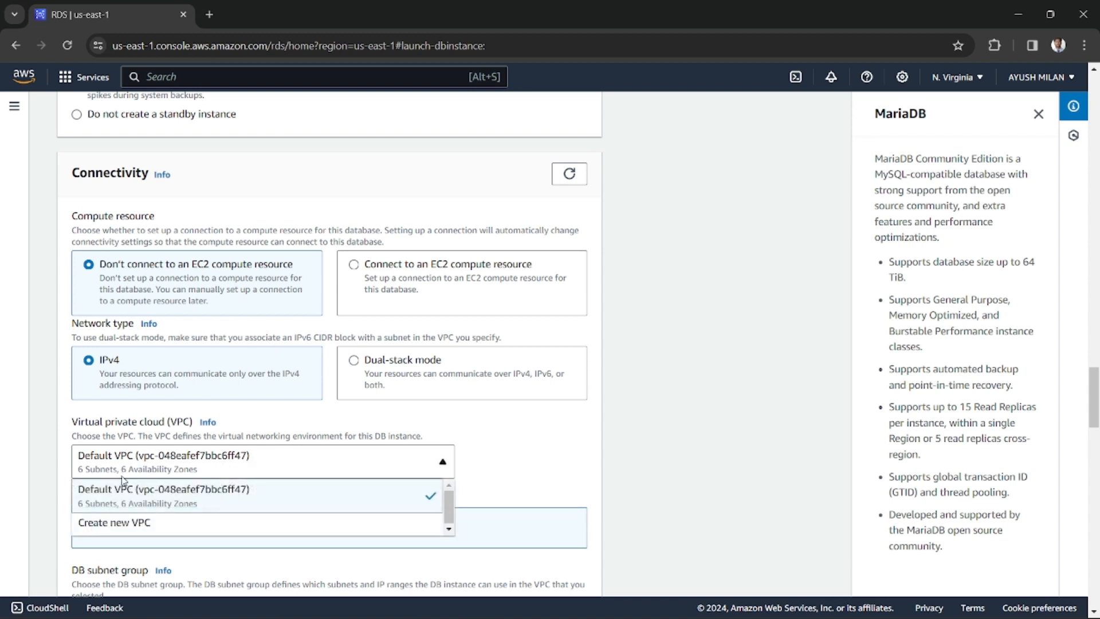
pyautogui.click(199, 472)
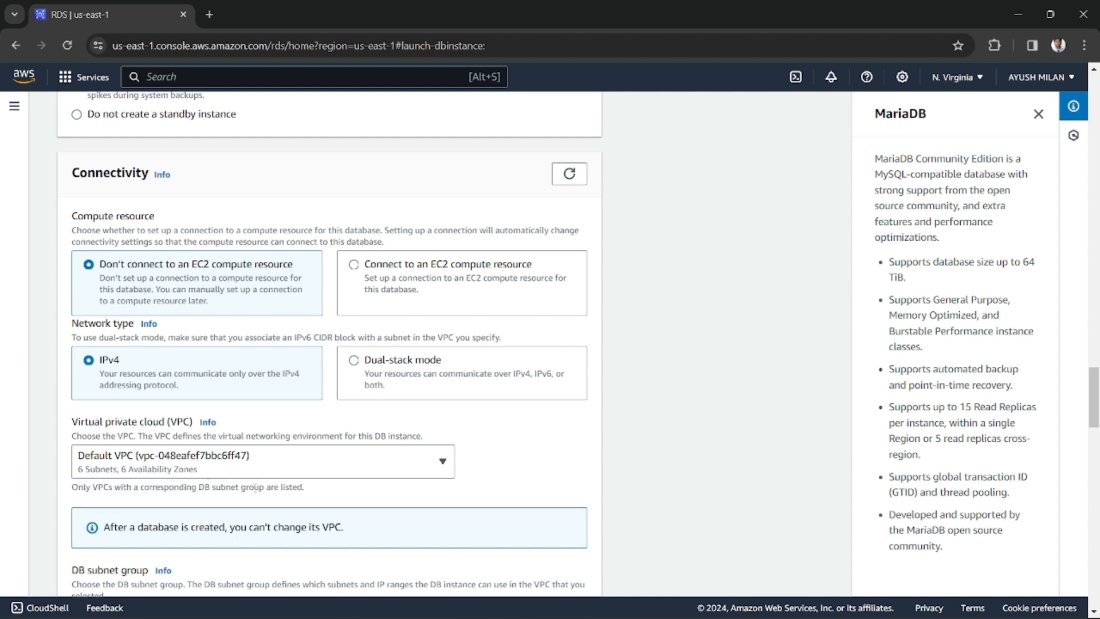
# Check the DB subnet group options for the instance and keep the default group
pyautogui.scroll(-3, 309, 474)
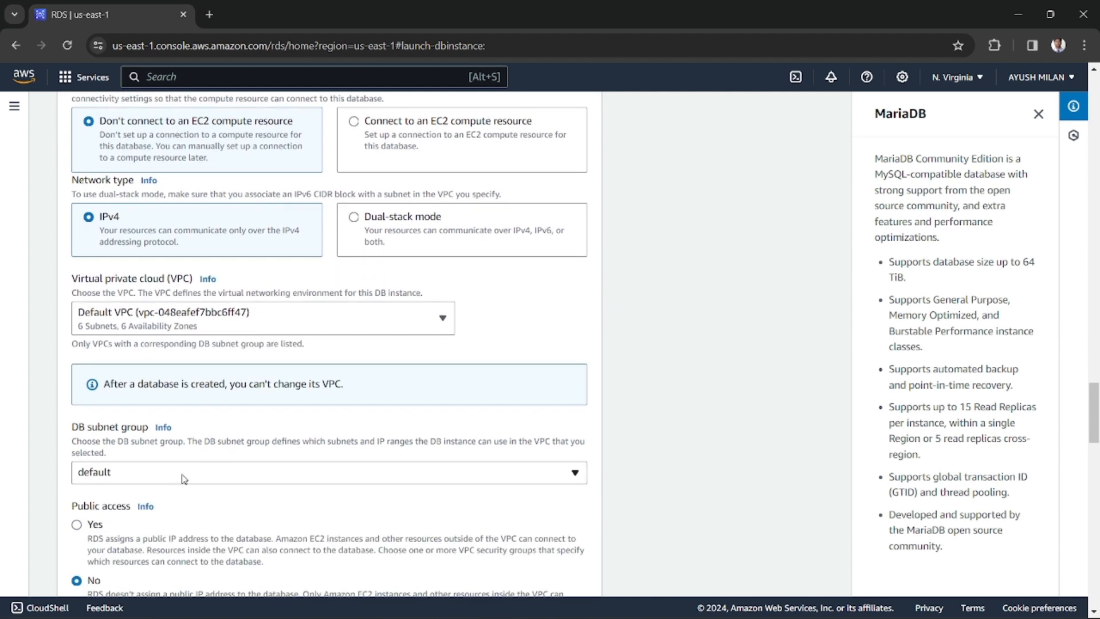
pyautogui.click(137, 479)
pyautogui.moveTo(87, 427); pyautogui.dragTo(138, 429)
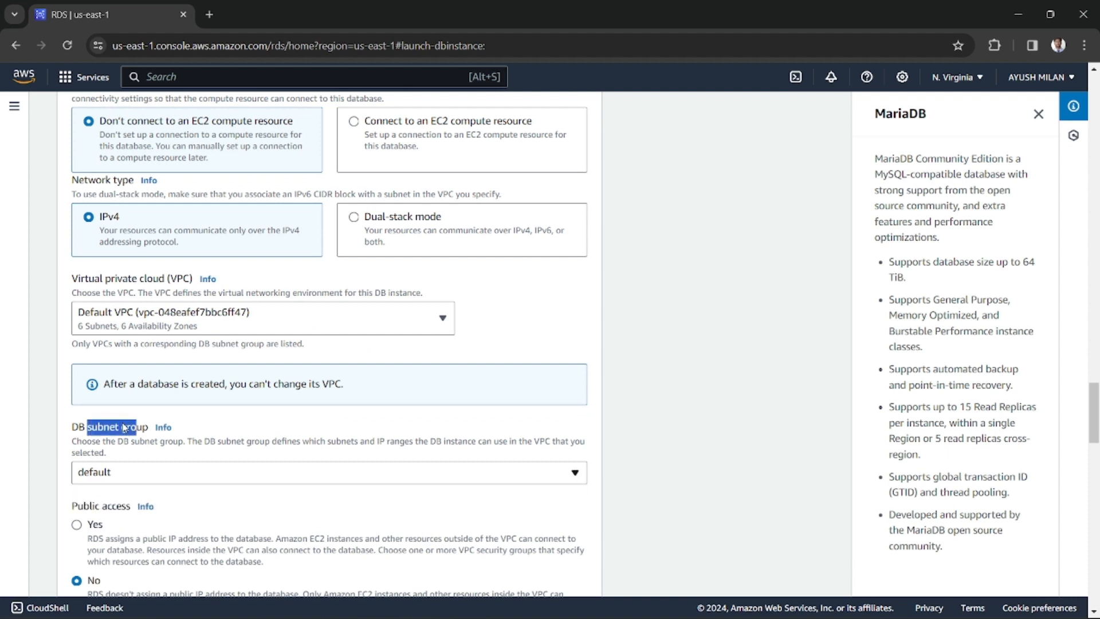
pyautogui.click(123, 454)
pyautogui.click(140, 480)
pyautogui.click(126, 493)
pyautogui.scroll(-3, 300, 466)
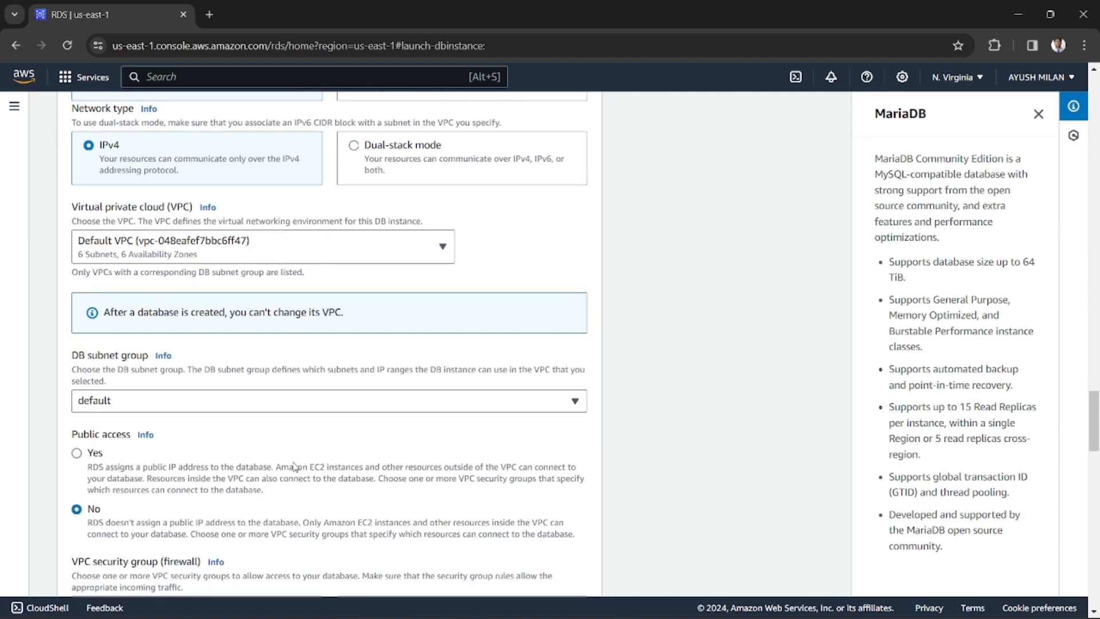
# Keep public access set to No and read how that option handles public IP addresses
pyautogui.moveTo(73, 365); pyautogui.dragTo(122, 363)
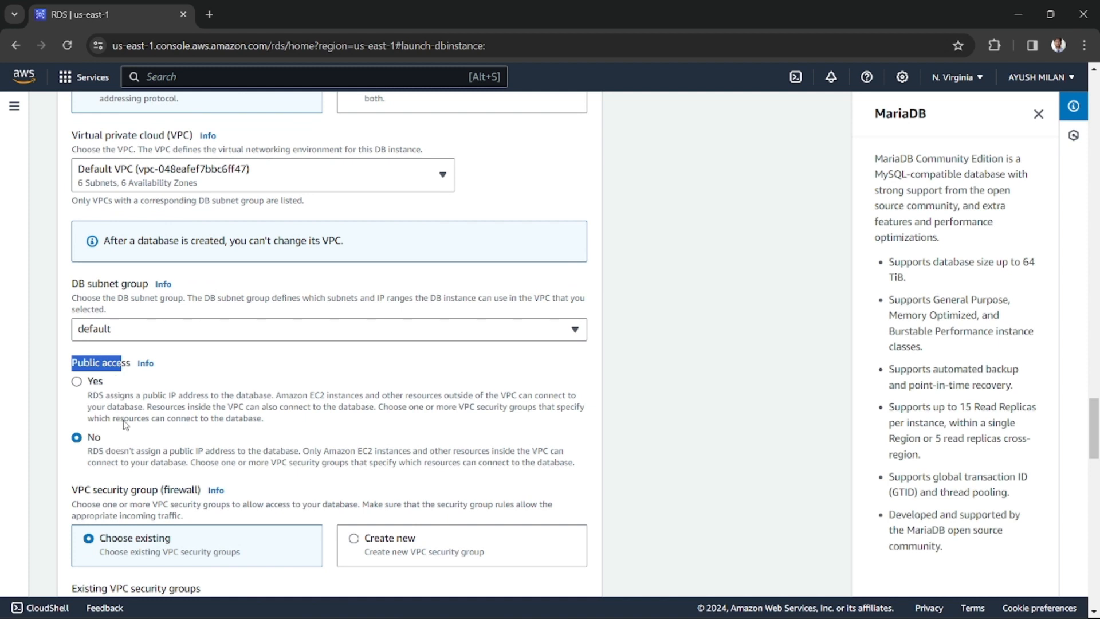
pyautogui.scroll(-3, 193, 412)
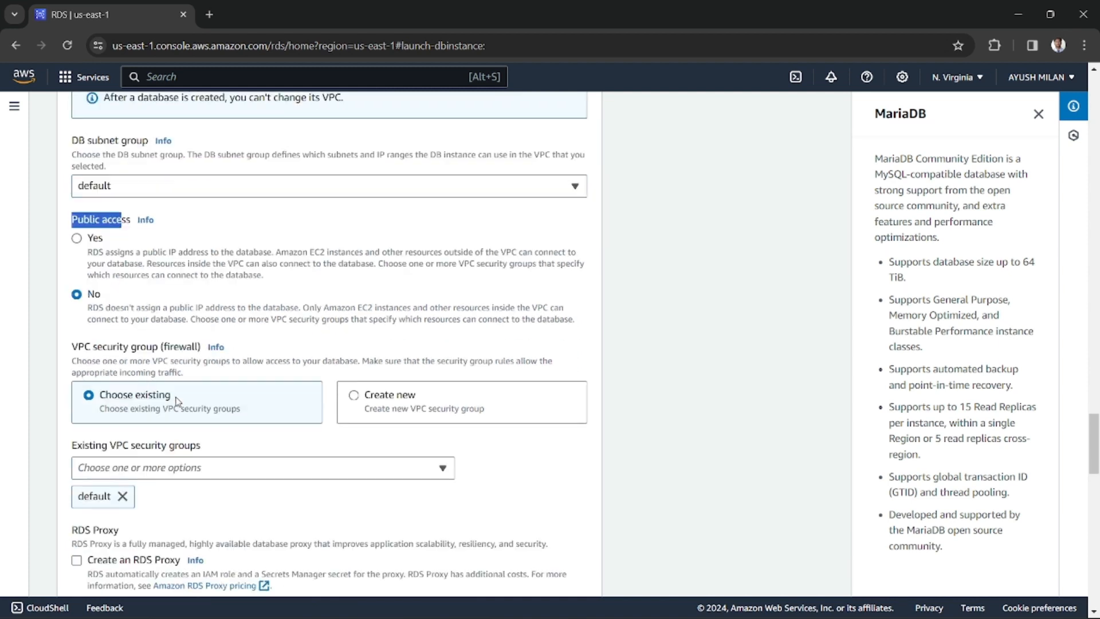
pyautogui.click(90, 296)
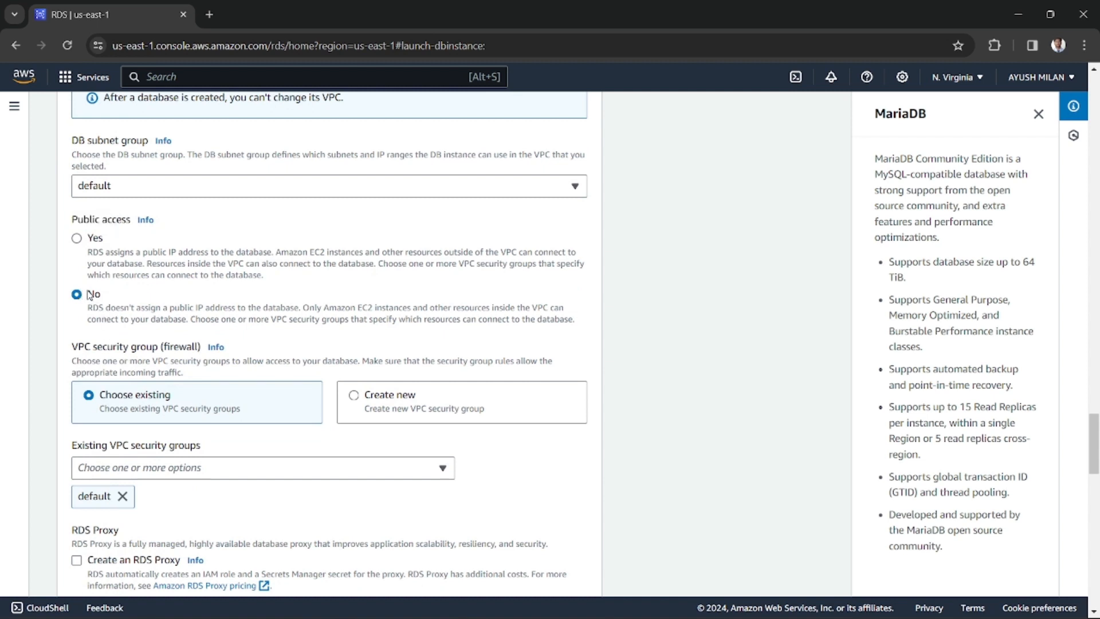
pyautogui.moveTo(95, 311); pyautogui.dragTo(267, 312)
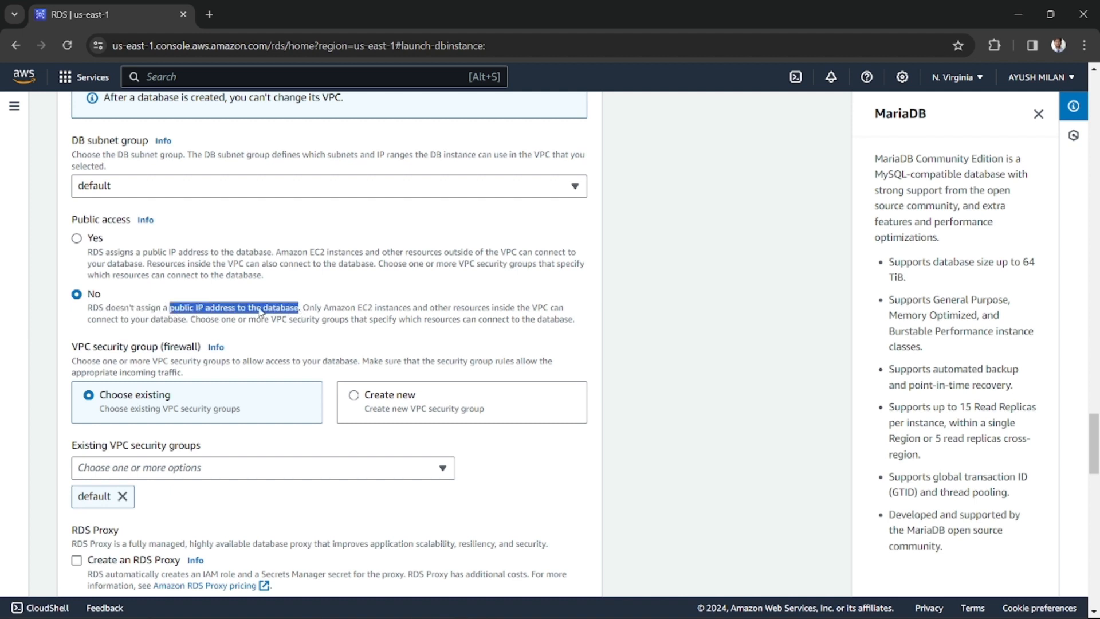
pyautogui.click(267, 313)
pyautogui.moveTo(111, 311); pyautogui.dragTo(161, 312)
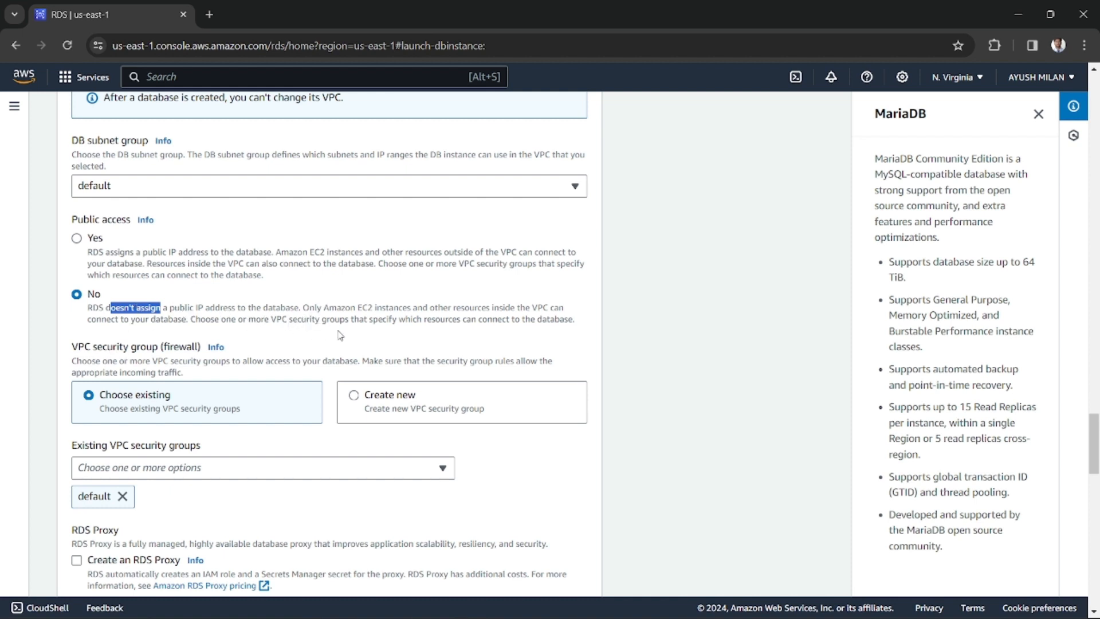
# Review the list of existing VPC security groups and keep only the default group selected
pyautogui.scroll(-3, 341, 335)
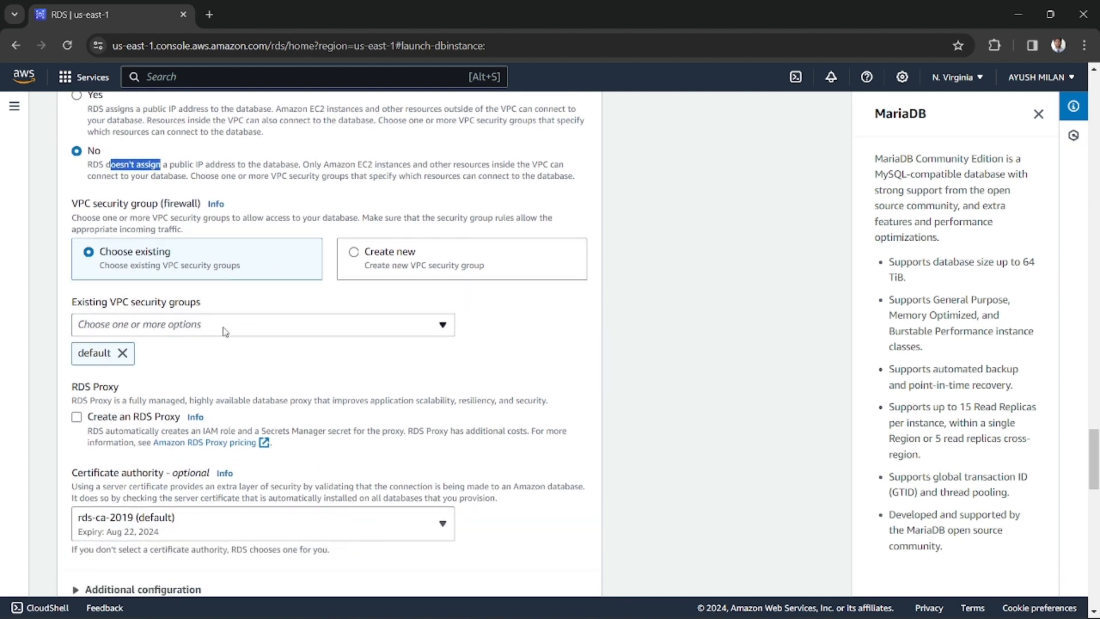
pyautogui.scroll(-1, 225, 331)
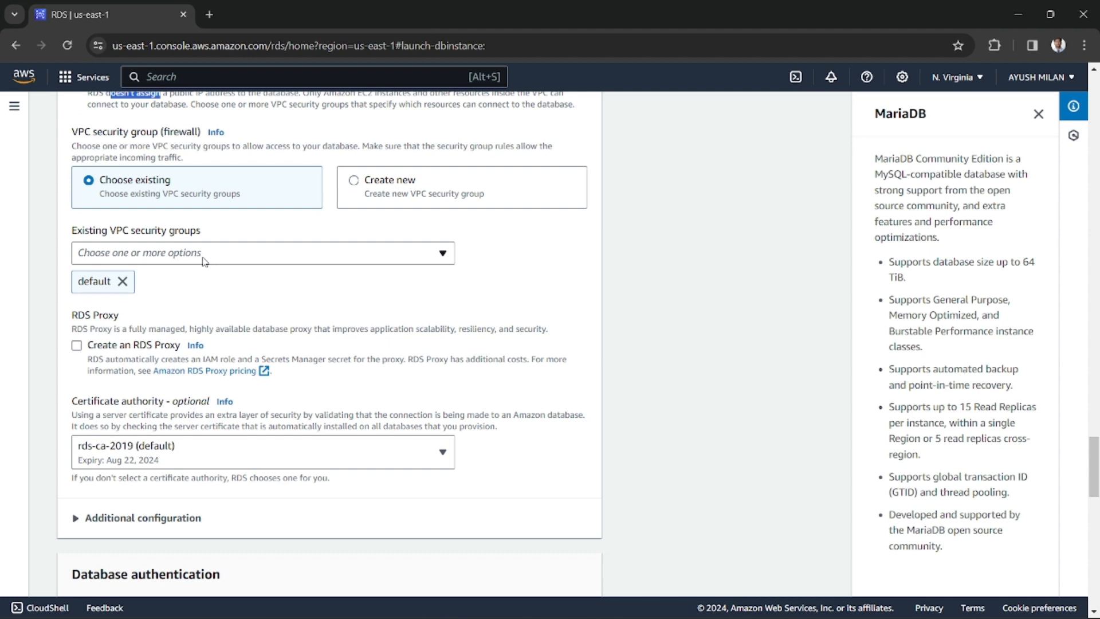
pyautogui.scroll(-1, 204, 261)
pyautogui.scroll(1, 183, 255)
pyautogui.click(175, 262)
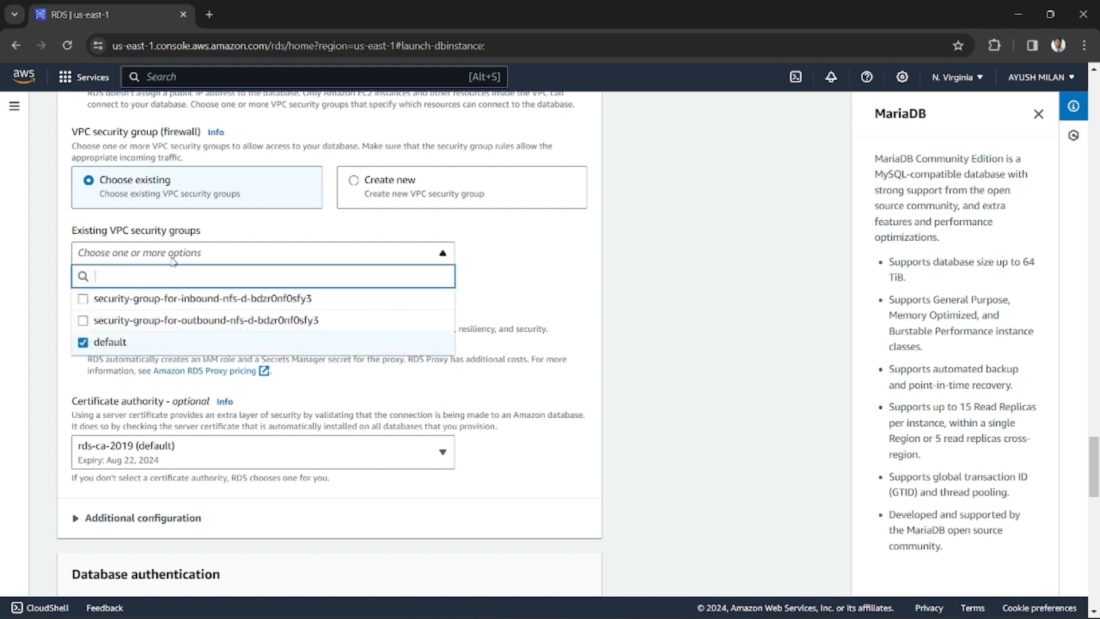
pyautogui.click(520, 300)
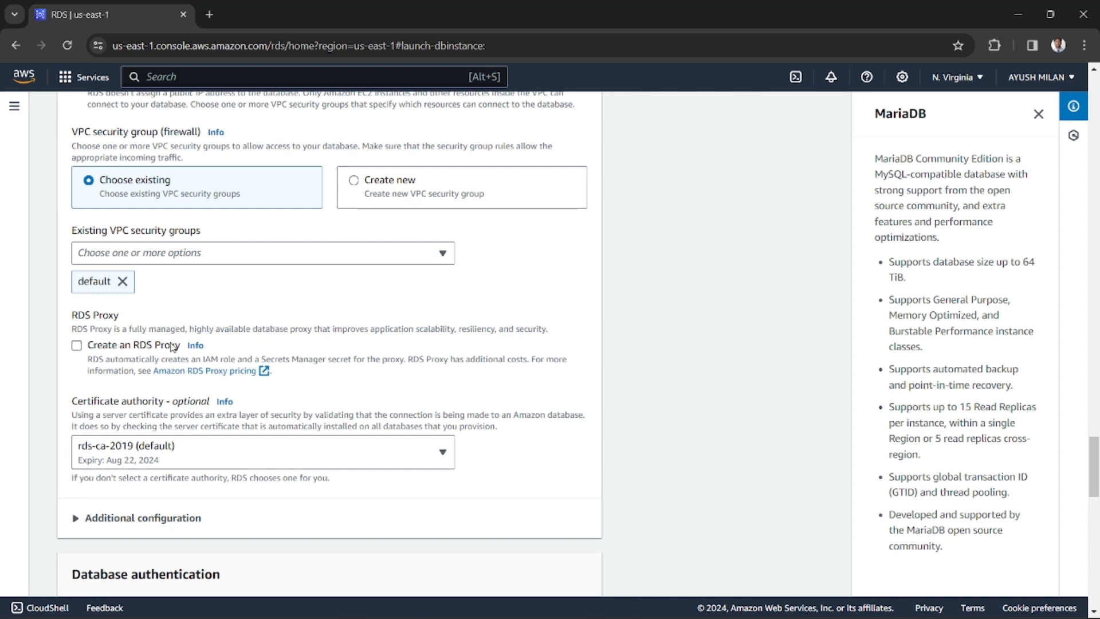
# Look over the RDS Proxy, certificate authority and database authentication options
pyautogui.scroll(-2, 179, 328)
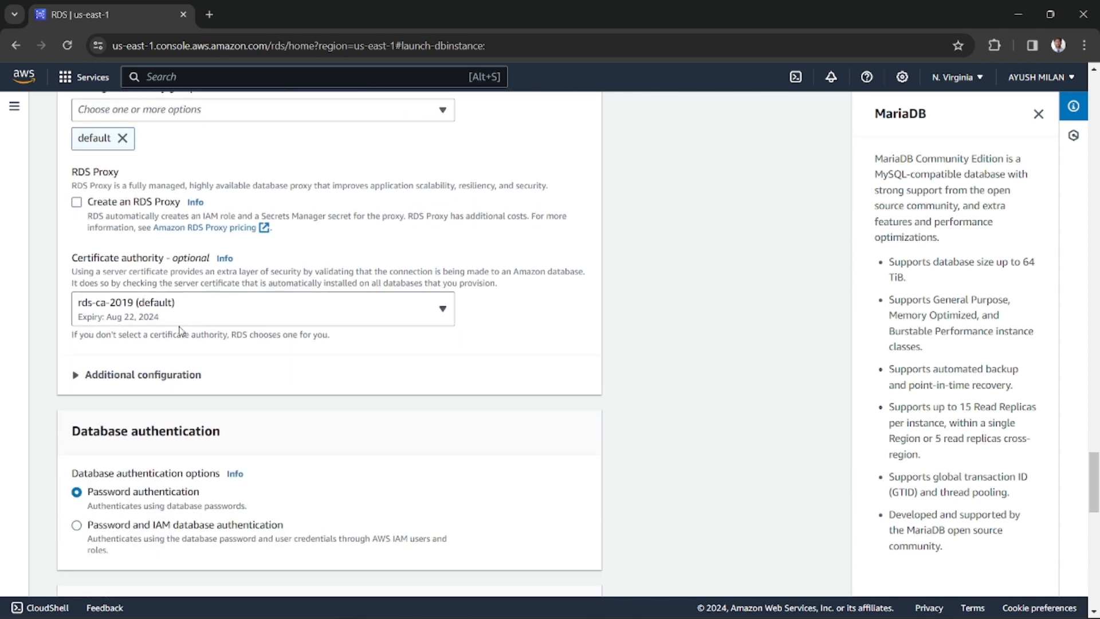
pyautogui.scroll(-2, 180, 330)
pyautogui.moveTo(73, 288); pyautogui.dragTo(227, 291)
pyautogui.click(181, 286)
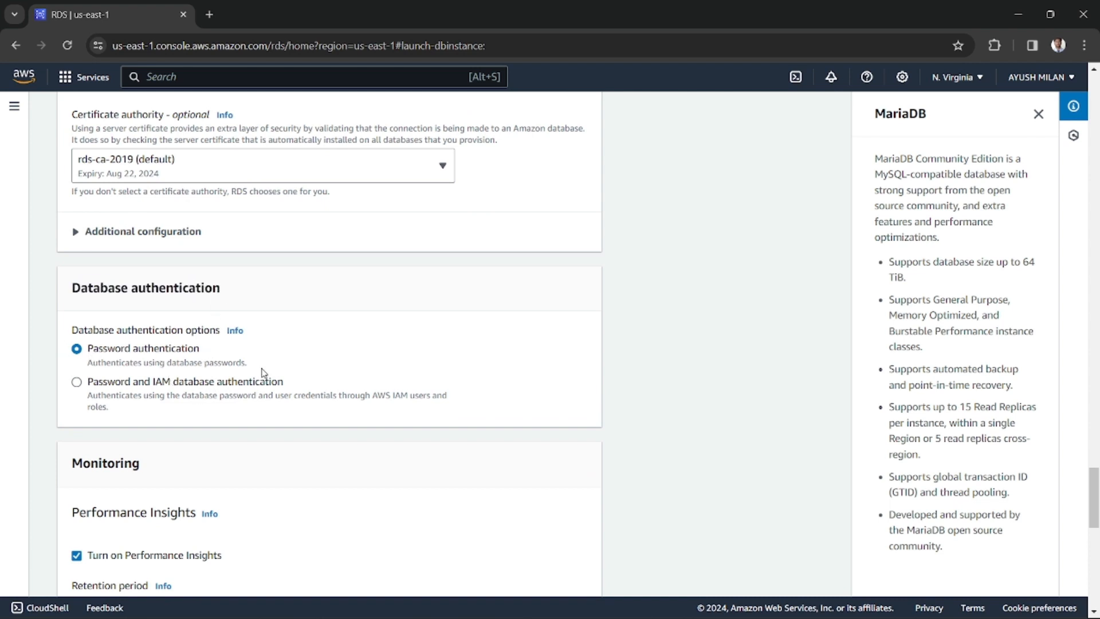
pyautogui.scroll(-2, 263, 391)
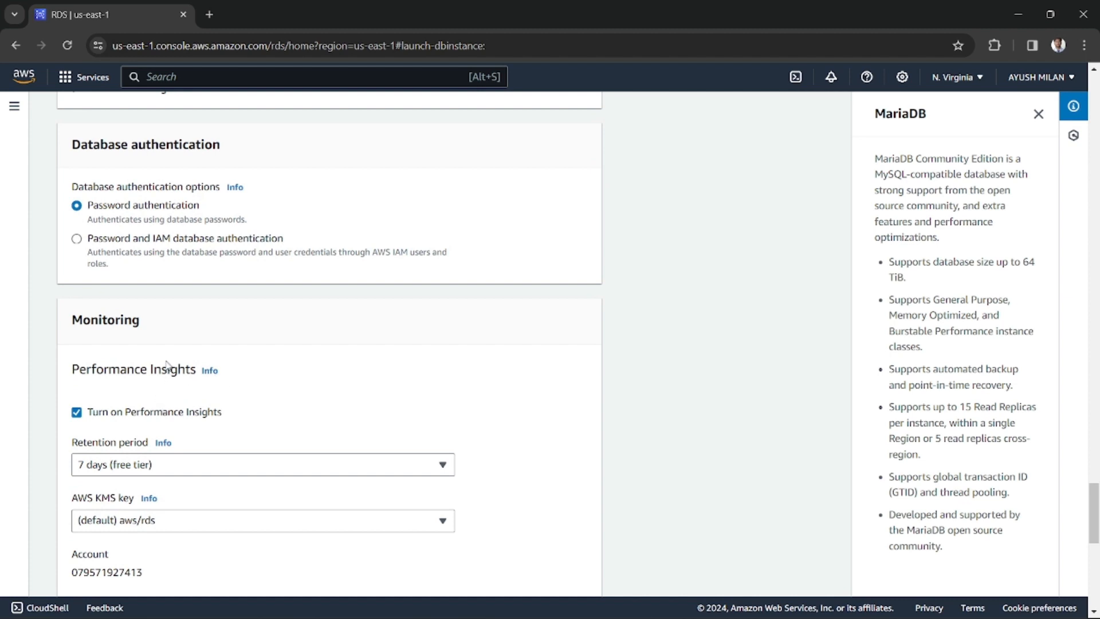
# Turn off Performance Insights in the monitoring settings
pyautogui.scroll(-2, 167, 370)
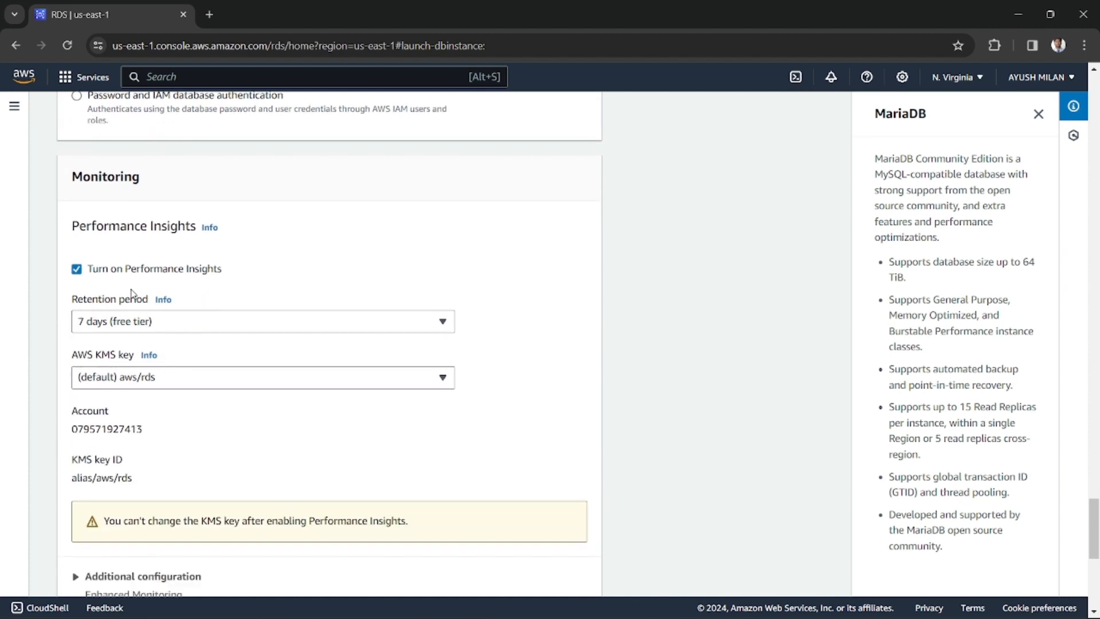
pyautogui.moveTo(73, 231); pyautogui.dragTo(198, 228)
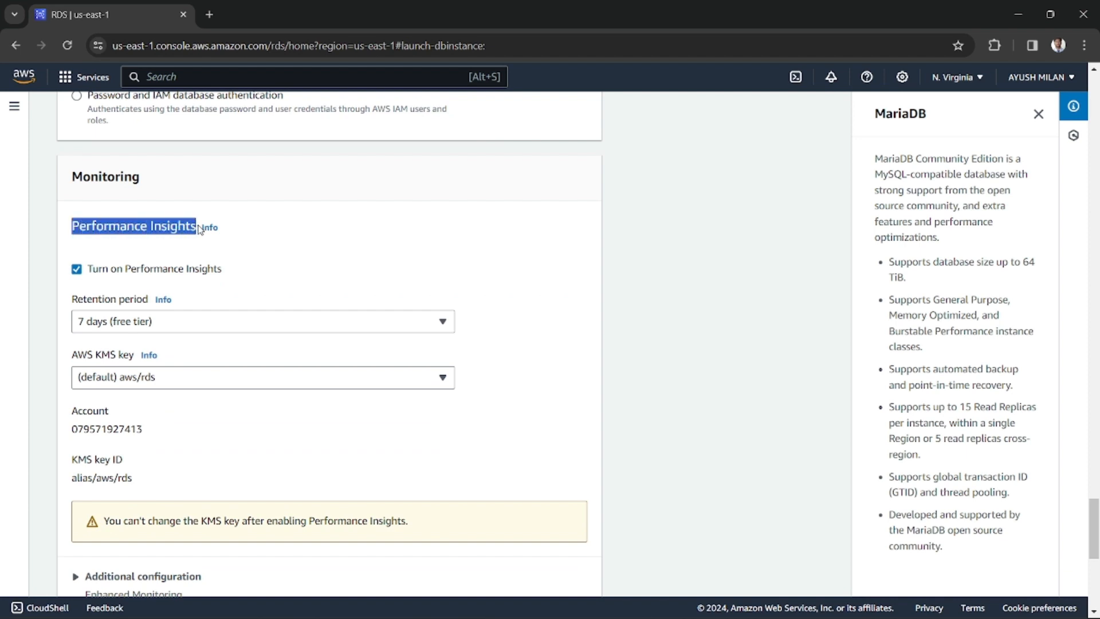
pyautogui.click(140, 236)
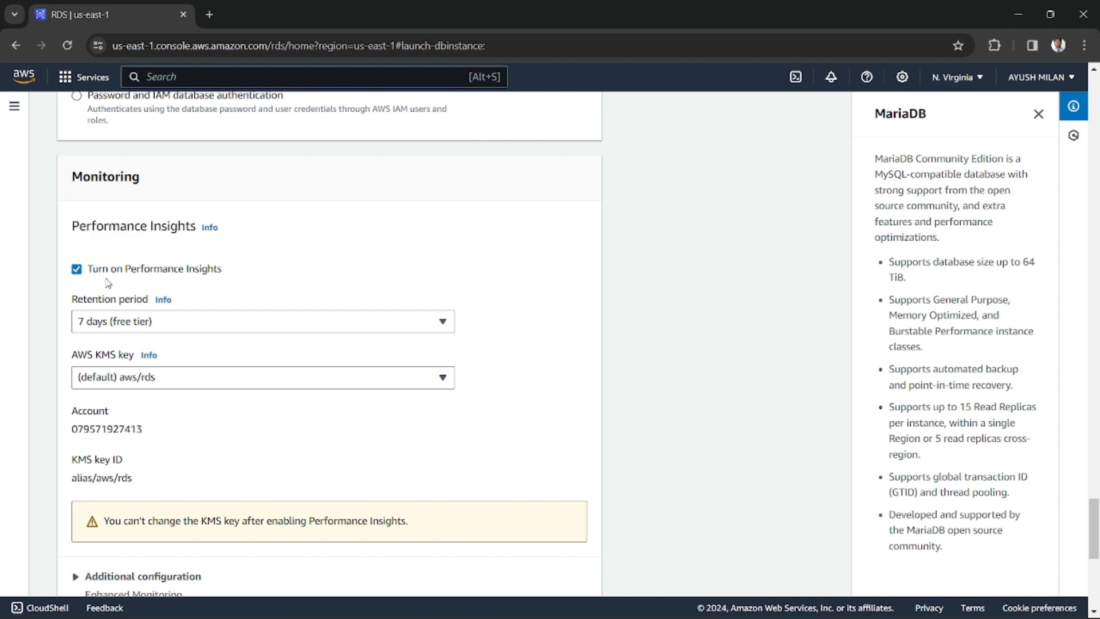
pyautogui.click(76, 270)
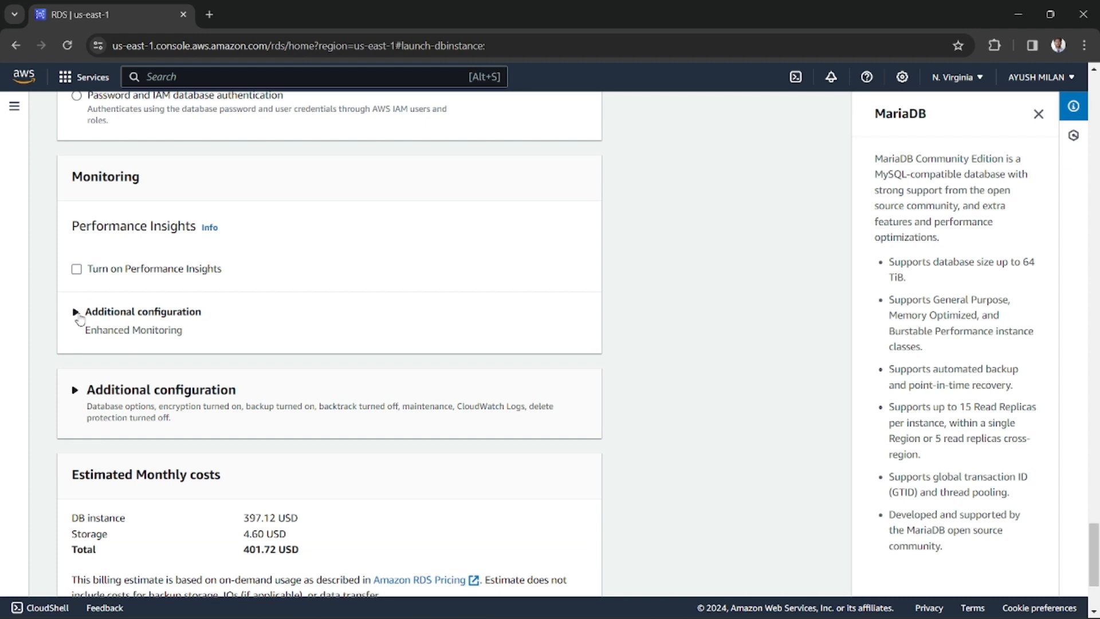
# Expand the additional monitoring configuration and disable Enhanced Monitoring
pyautogui.click(79, 316)
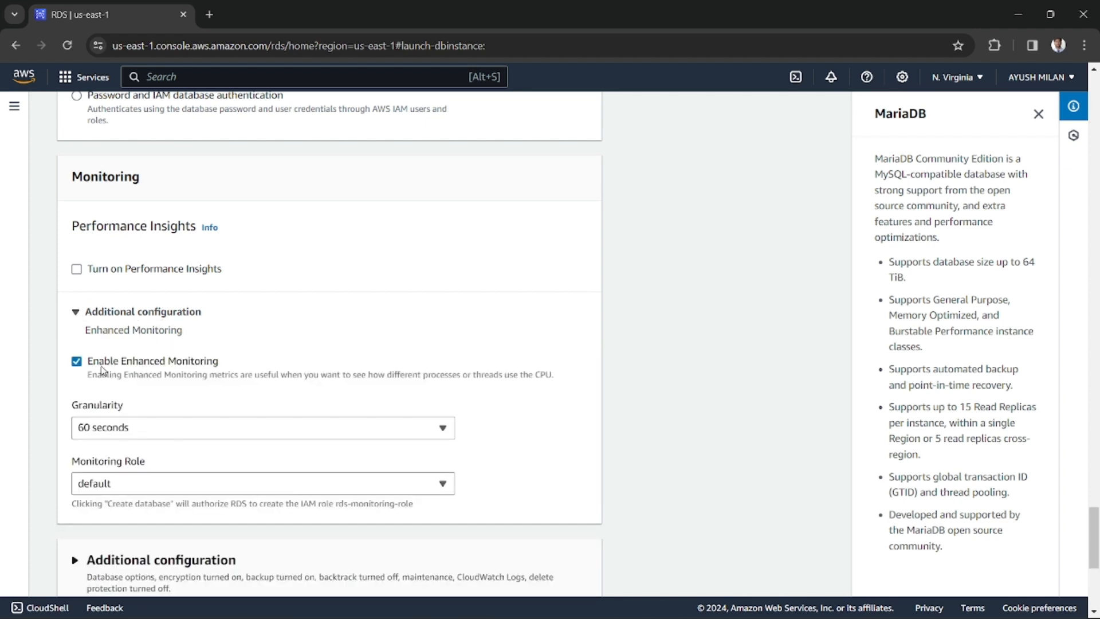
pyautogui.moveTo(95, 362); pyautogui.dragTo(213, 363)
pyautogui.click(213, 362)
pyautogui.click(77, 362)
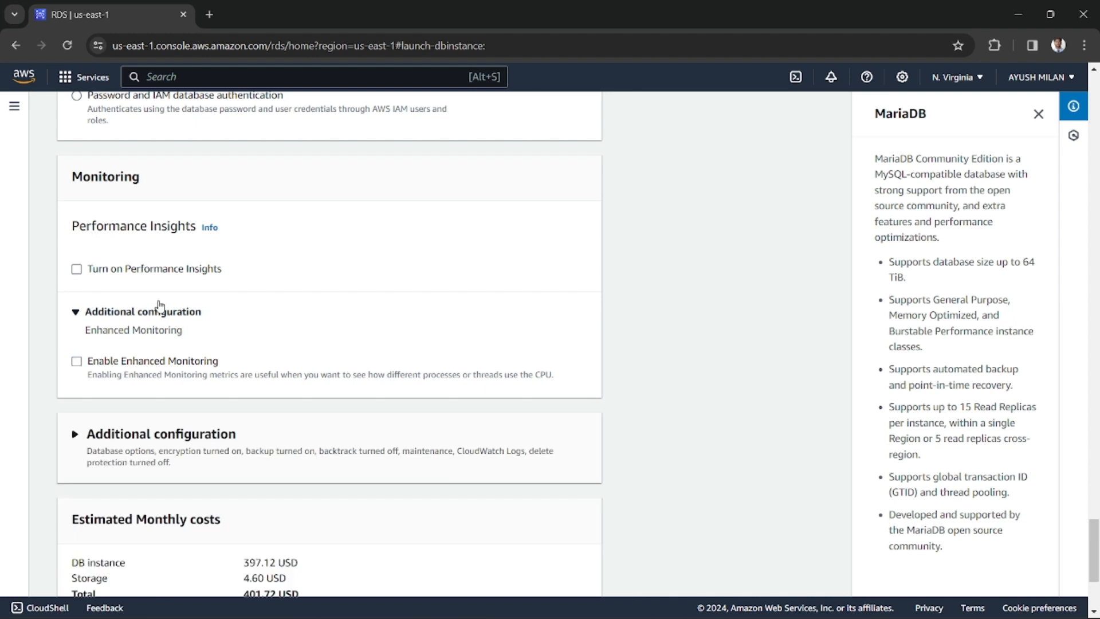
pyautogui.scroll(1, 158, 305)
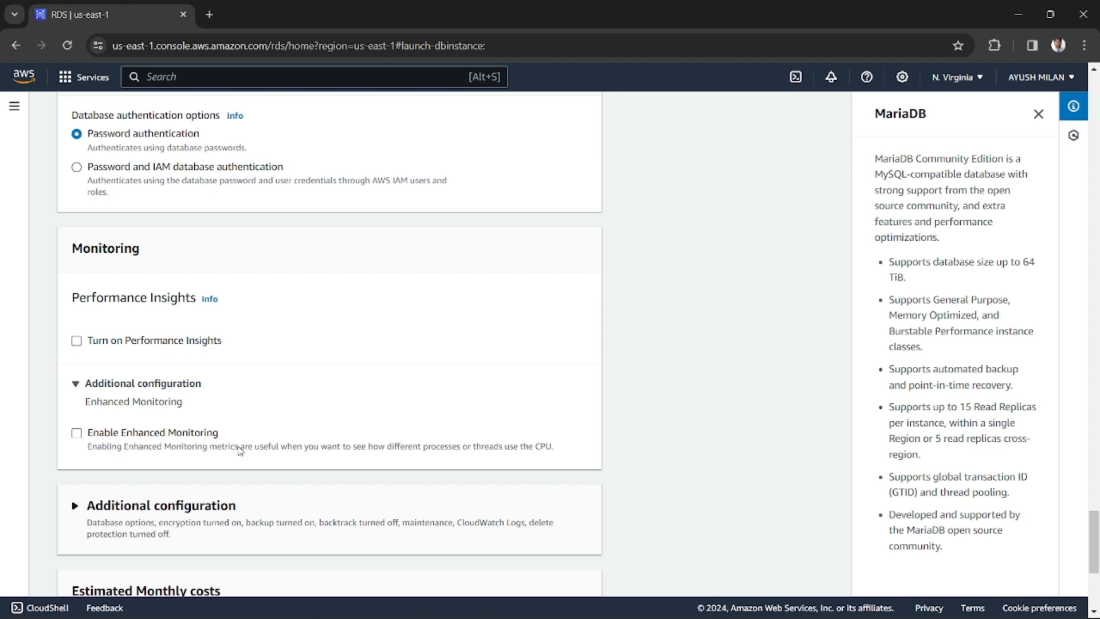
# Expand the additional database configuration, set the initial database name to my_database and keep the default.mariadb10.6 parameter group
pyautogui.scroll(-3, 226, 376)
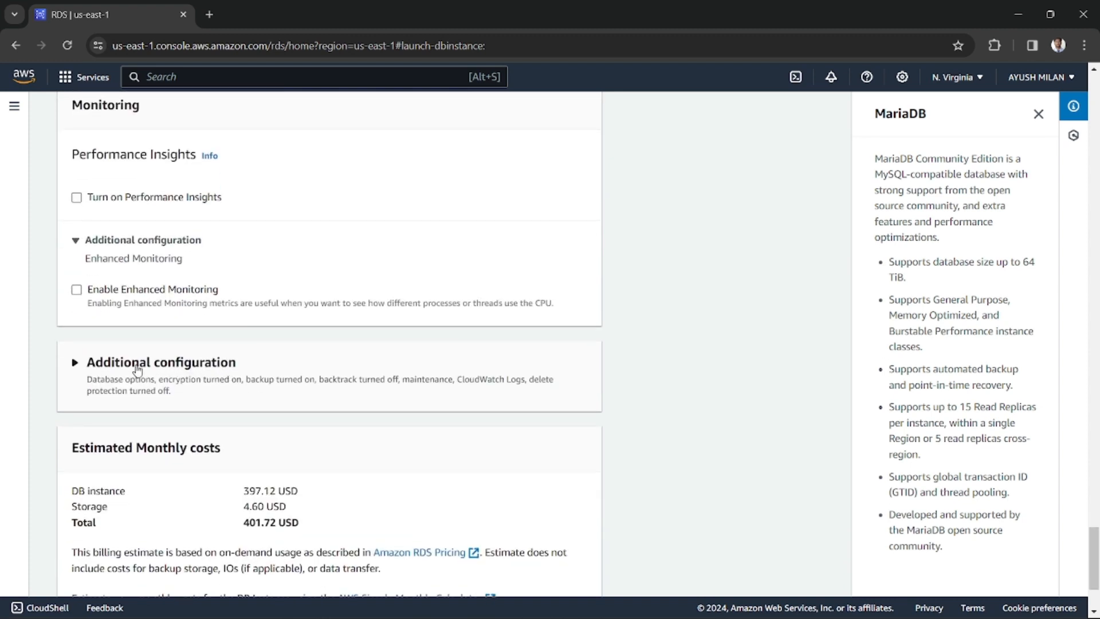
pyautogui.click(77, 362)
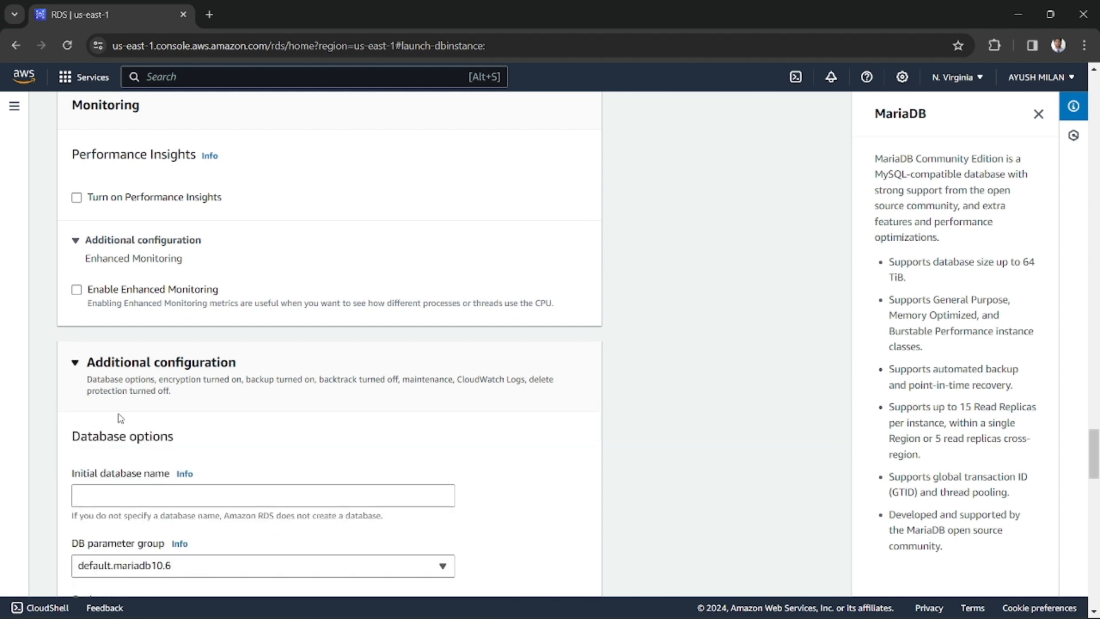
pyautogui.scroll(-3, 120, 418)
pyautogui.click(104, 352)
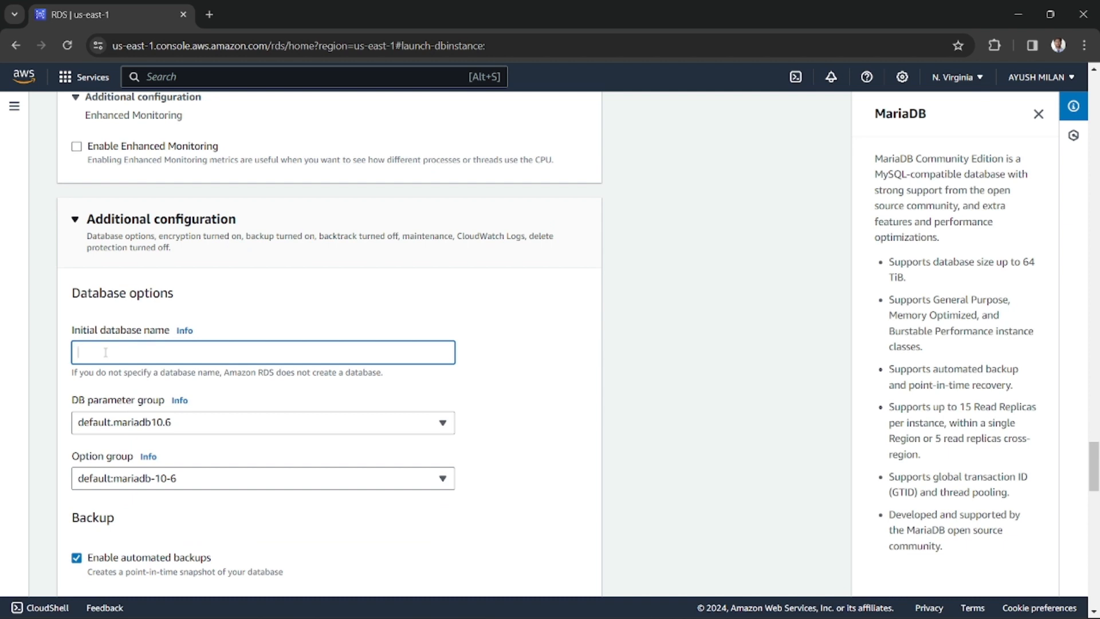
pyautogui.write('m')
pyautogui.click(137, 431)
pyautogui.click(180, 428)
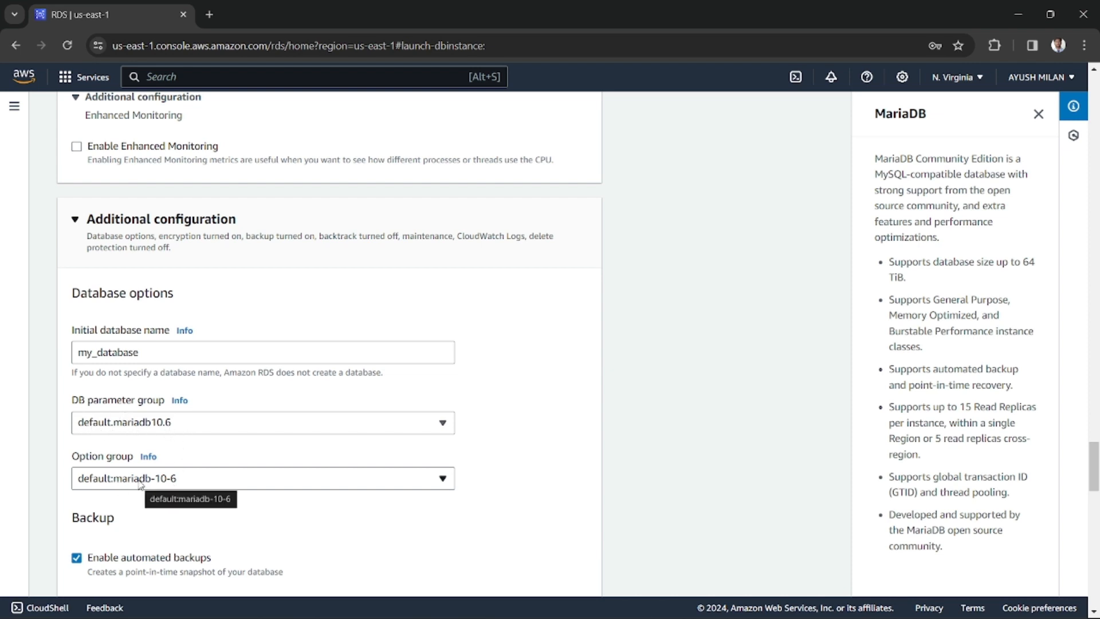
# Examine the automated backup settings, including the backup retention period
pyautogui.scroll(-1, 139, 484)
pyautogui.scroll(-1, 173, 466)
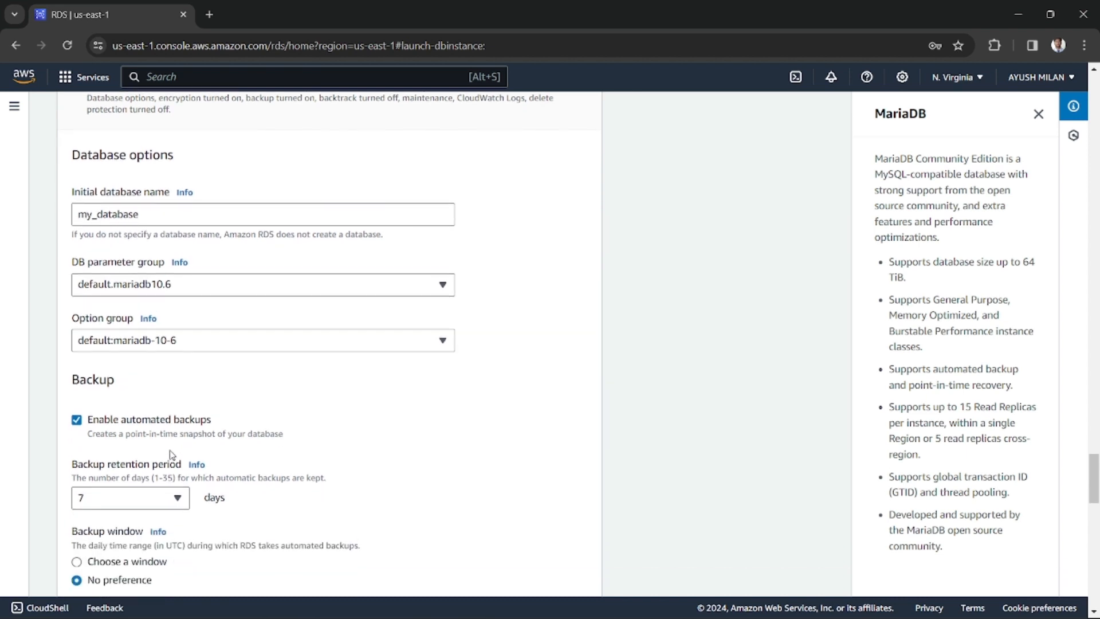
pyautogui.scroll(-3, 172, 452)
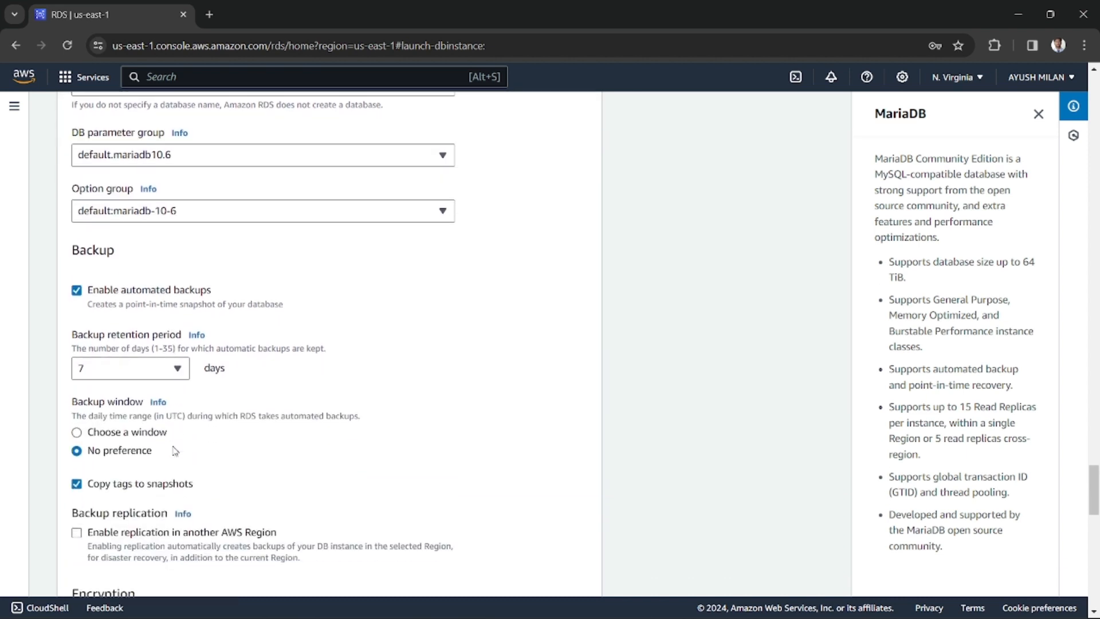
pyautogui.moveTo(80, 231); pyautogui.dragTo(116, 231)
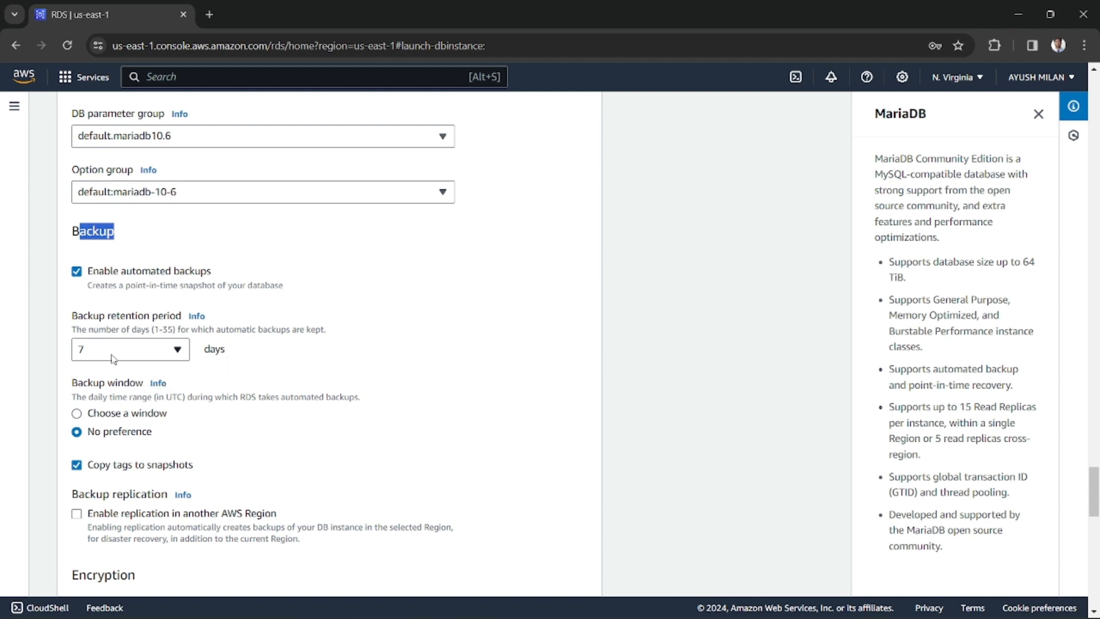
pyautogui.moveTo(74, 317); pyautogui.dragTo(170, 317)
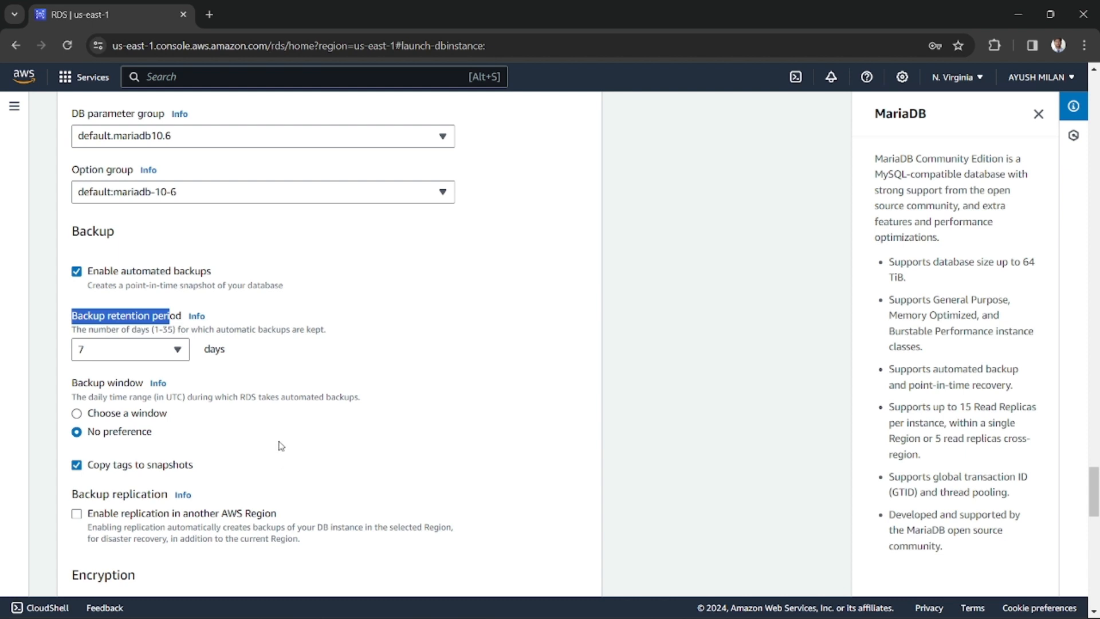
# Enable encryption for the database instance in the additional configuration
pyautogui.scroll(-4, 293, 407)
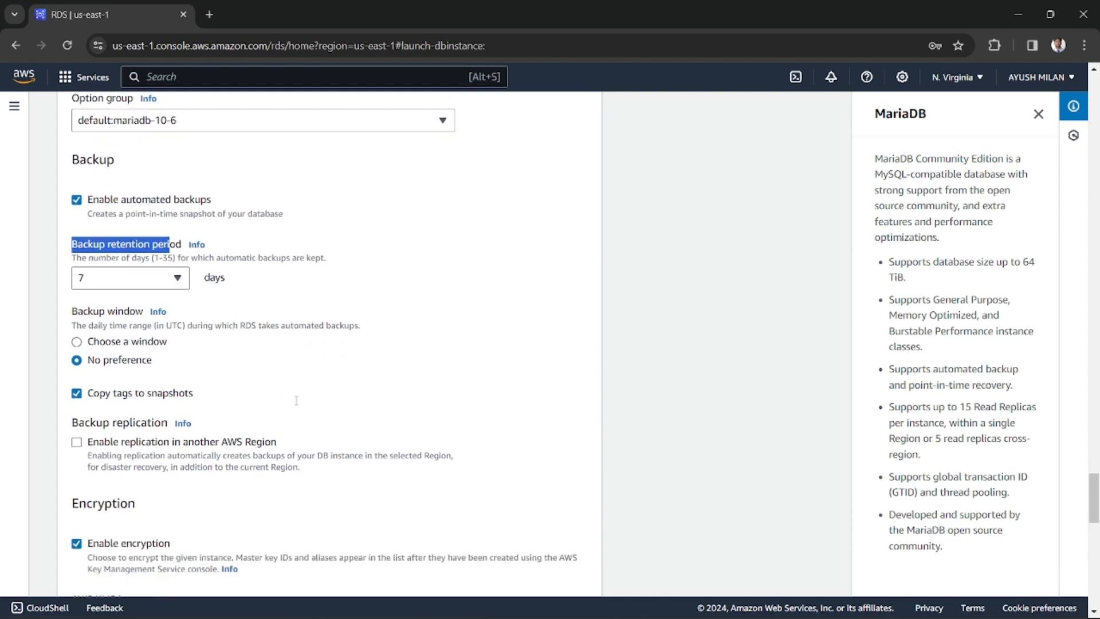
pyautogui.moveTo(79, 360); pyautogui.dragTo(140, 363)
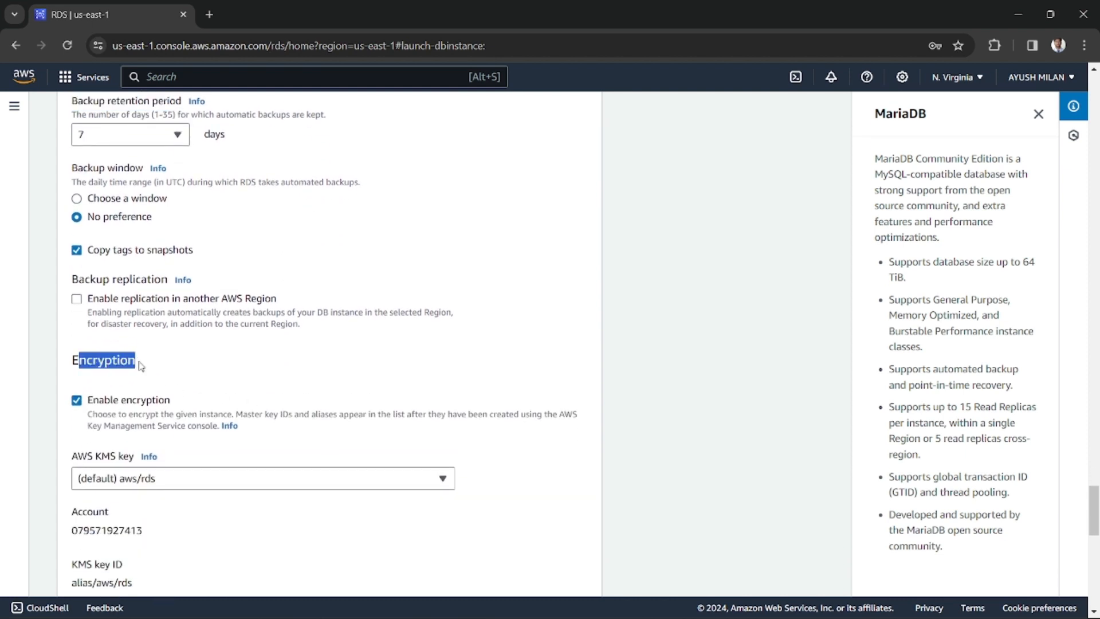
pyautogui.scroll(-3, 108, 269)
pyautogui.moveTo(99, 258); pyautogui.dragTo(163, 259)
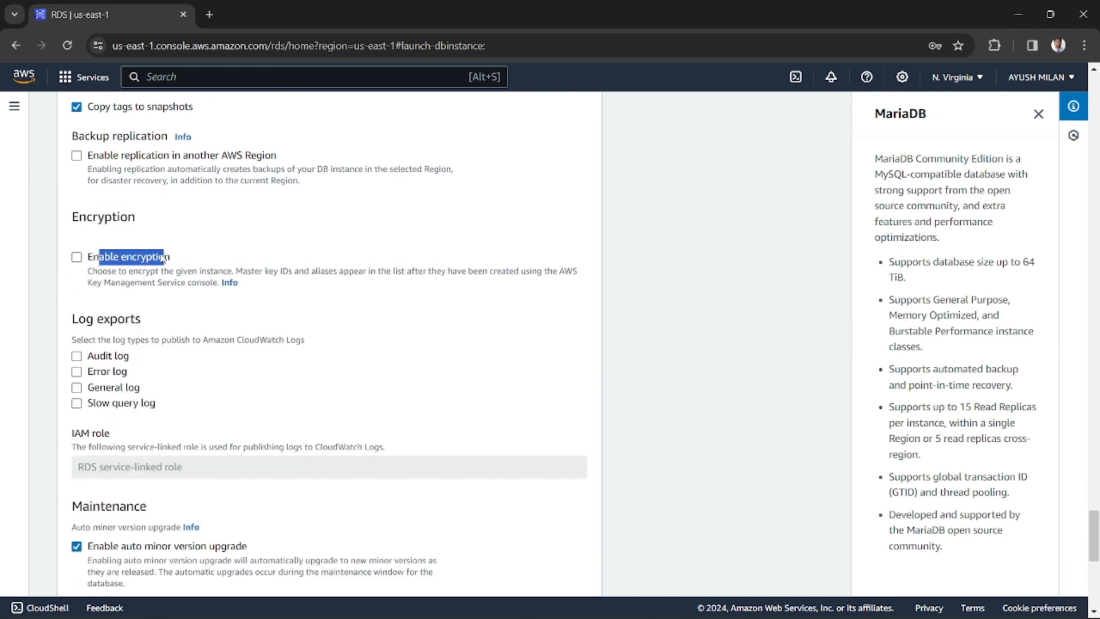
pyautogui.click(77, 258)
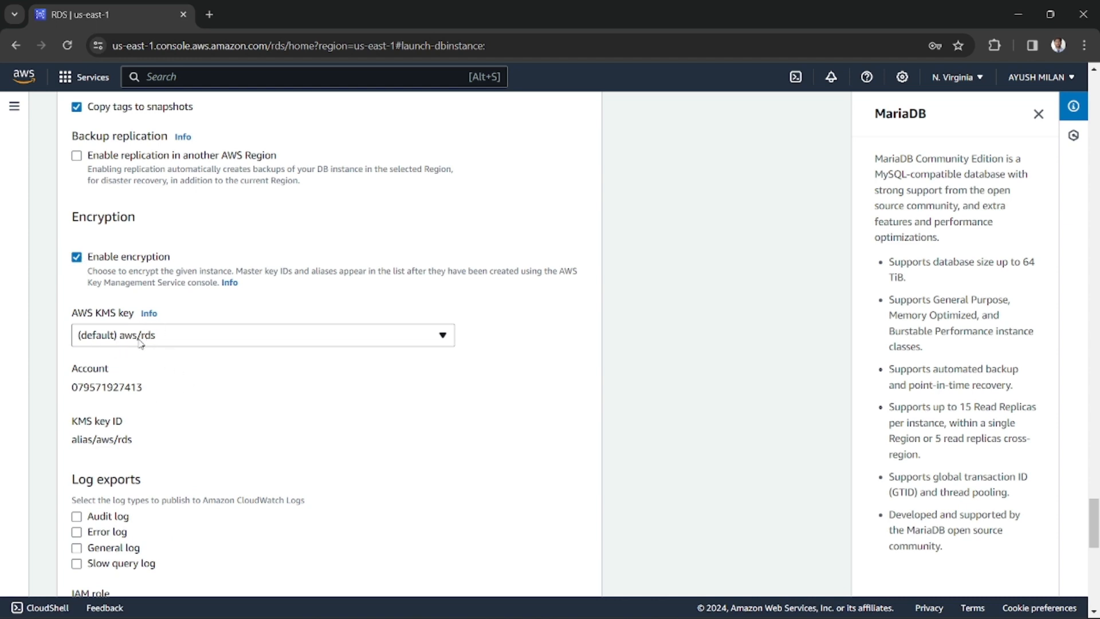
# Check the AWS KMS key choices for encryption and keep (default) aws/rds
pyautogui.click(193, 336)
pyautogui.click(193, 336)
pyautogui.click(195, 341)
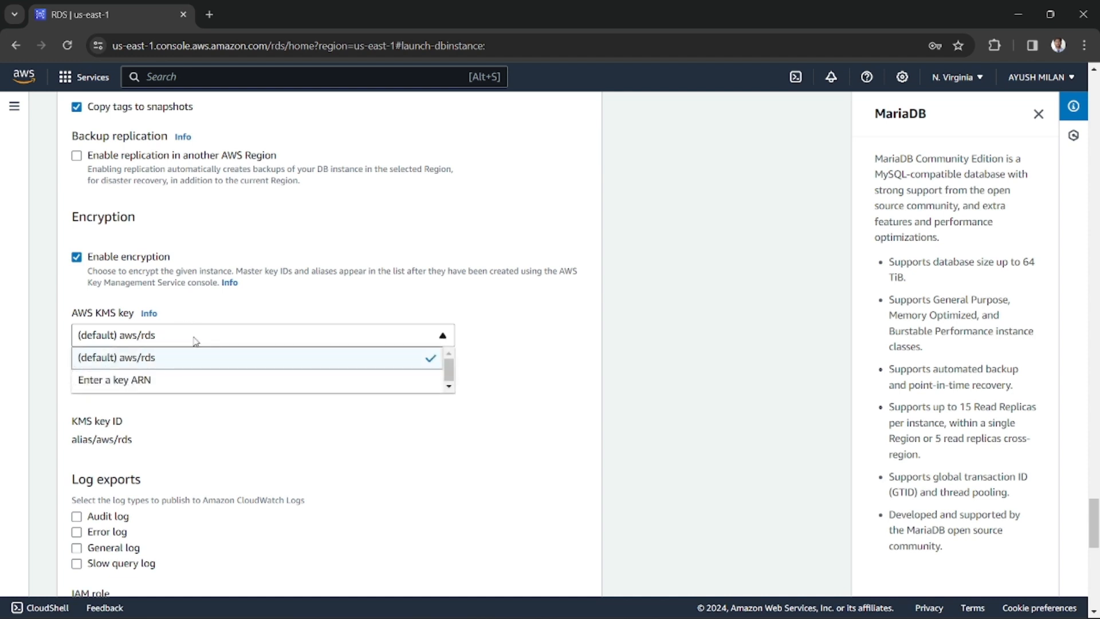
pyautogui.click(545, 332)
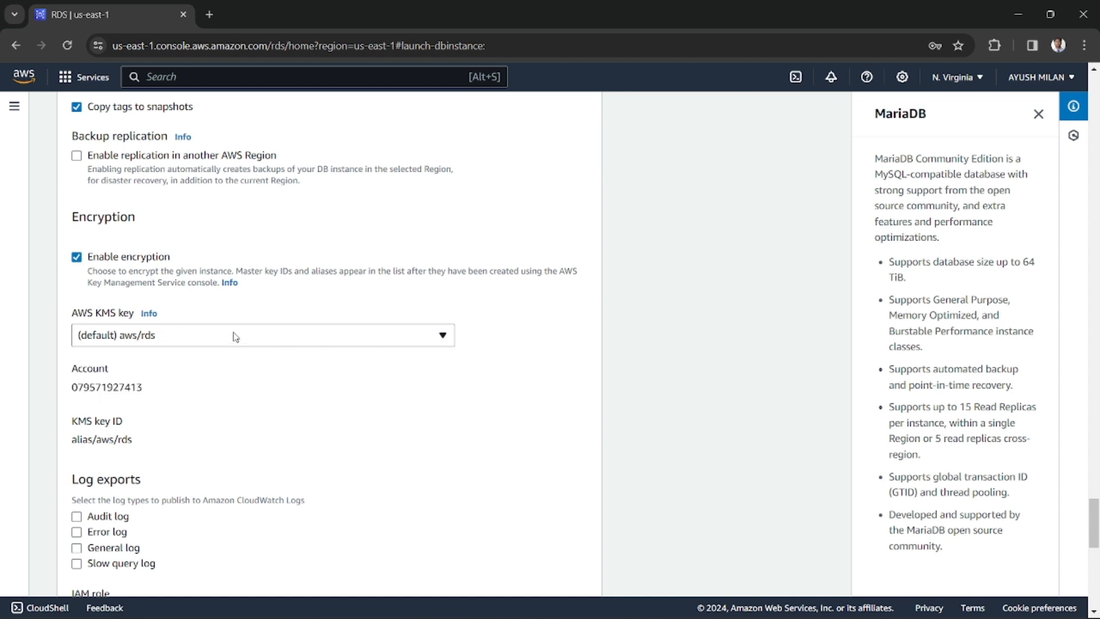
pyautogui.click(181, 337)
pyautogui.click(181, 338)
# Disable auto minor version upgrade in the maintenance settings, leaving the maintenance window on No preference
pyautogui.scroll(-5, 323, 344)
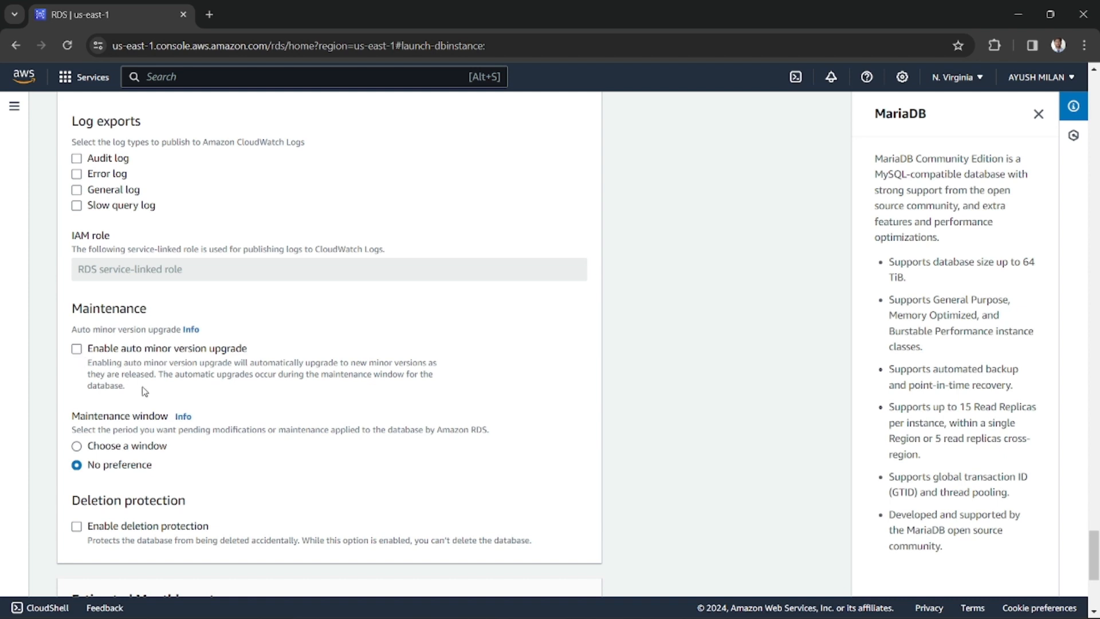
pyautogui.scroll(-3, 115, 427)
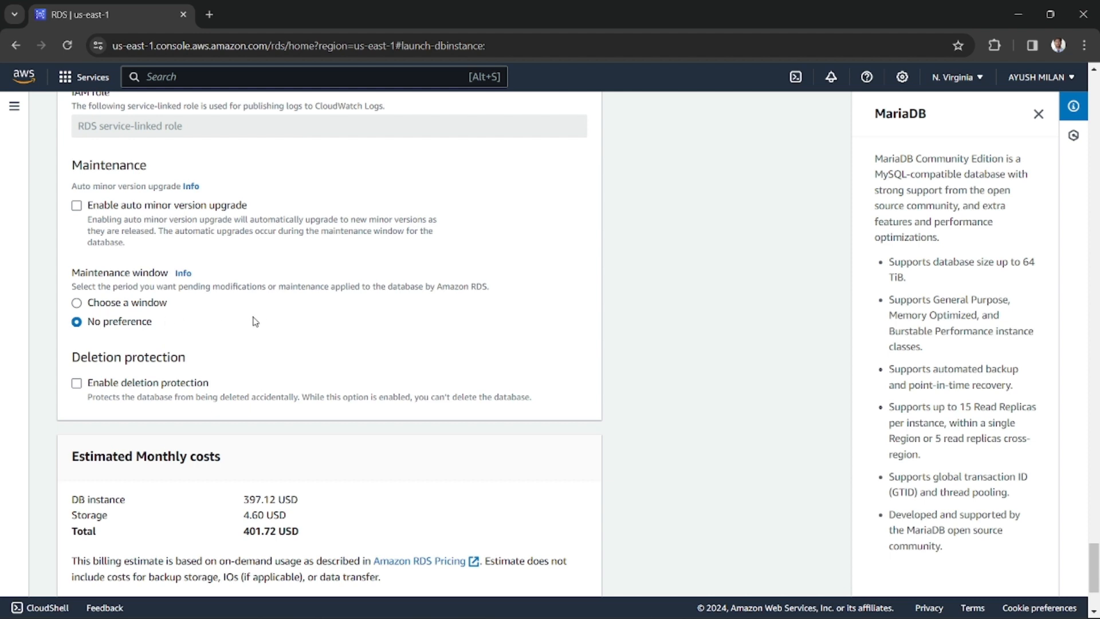
# Examine the estimated monthly costs for the DB instance, the storage and the total
pyautogui.scroll(-3, 252, 320)
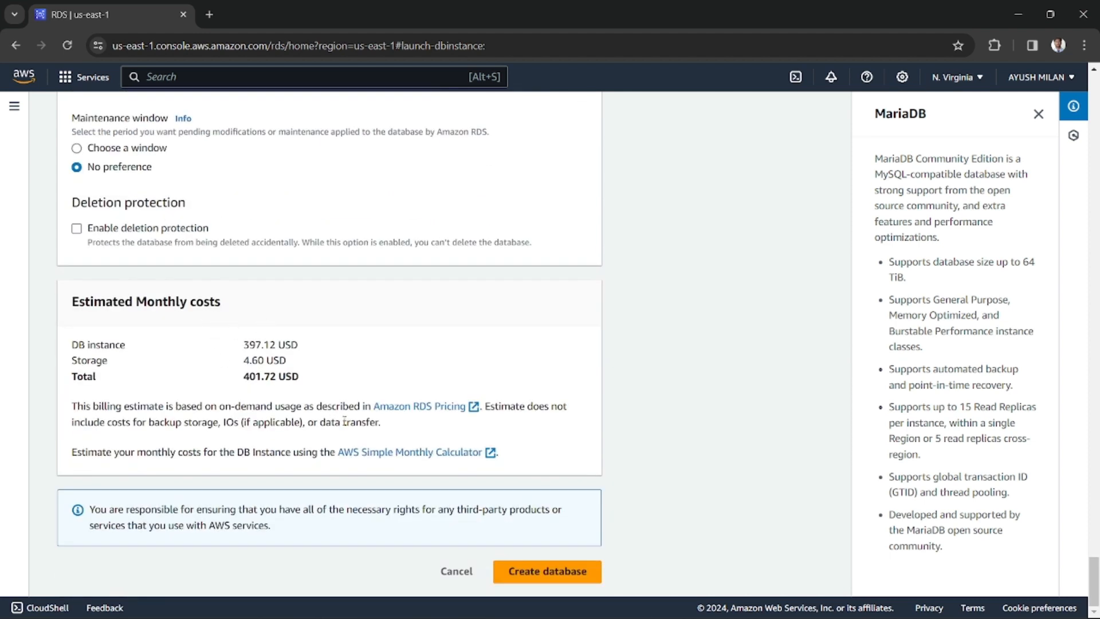
pyautogui.scroll(4, 387, 382)
pyautogui.scroll(-4, 387, 382)
pyautogui.moveTo(73, 303); pyautogui.dragTo(300, 378)
pyautogui.click(169, 340)
pyautogui.moveTo(67, 305); pyautogui.dragTo(221, 302)
pyautogui.tripleClick(178, 302)
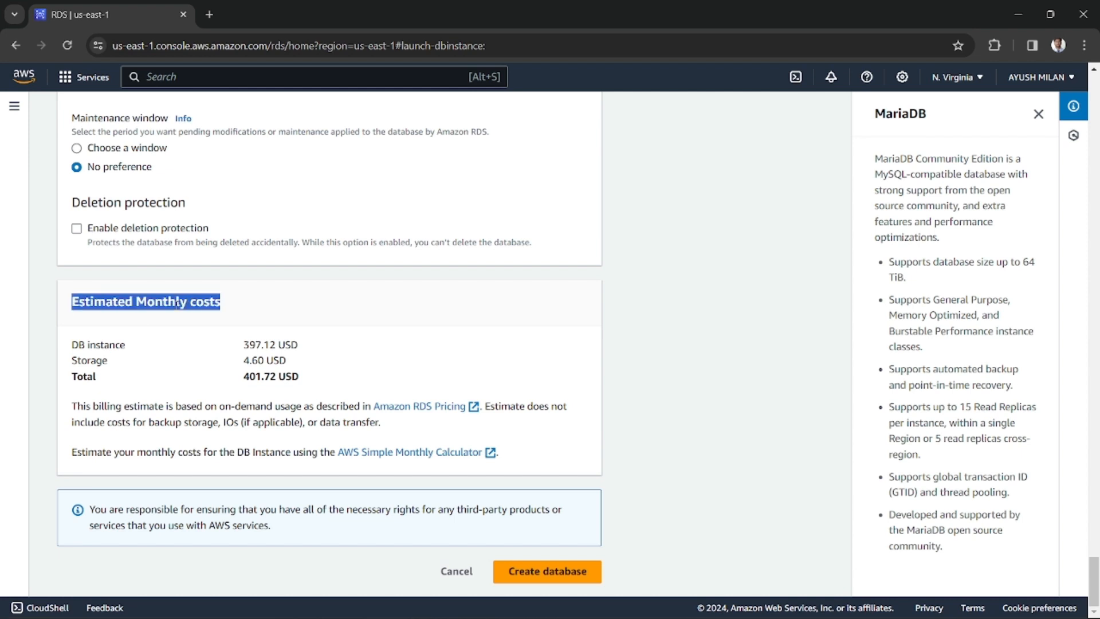
pyautogui.click(120, 319)
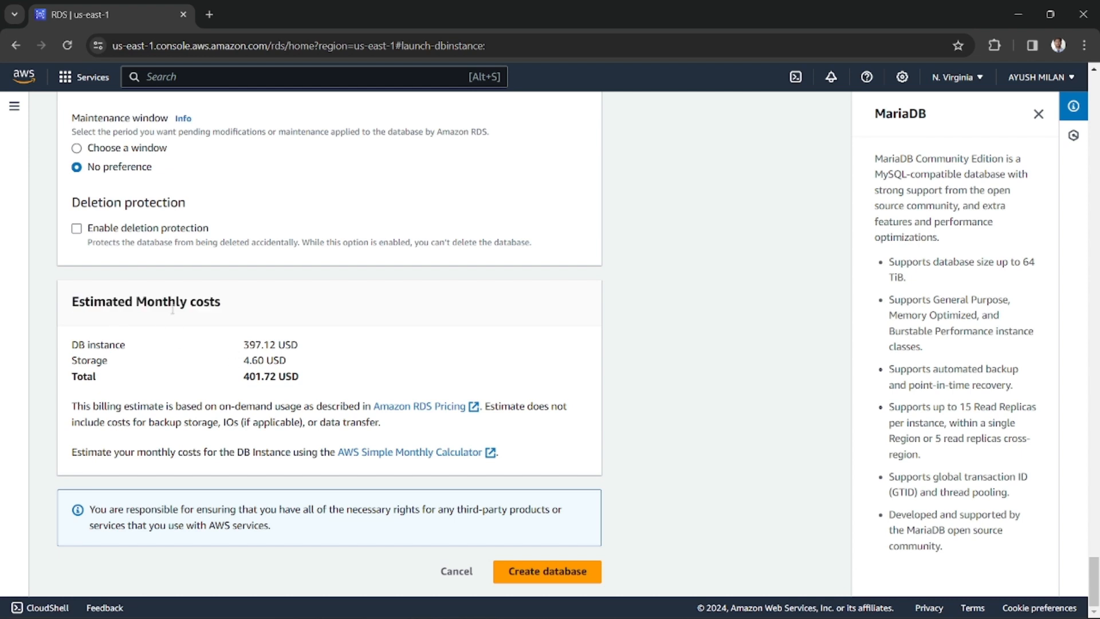
pyautogui.moveTo(244, 343); pyautogui.dragTo(288, 377)
pyautogui.click(247, 372)
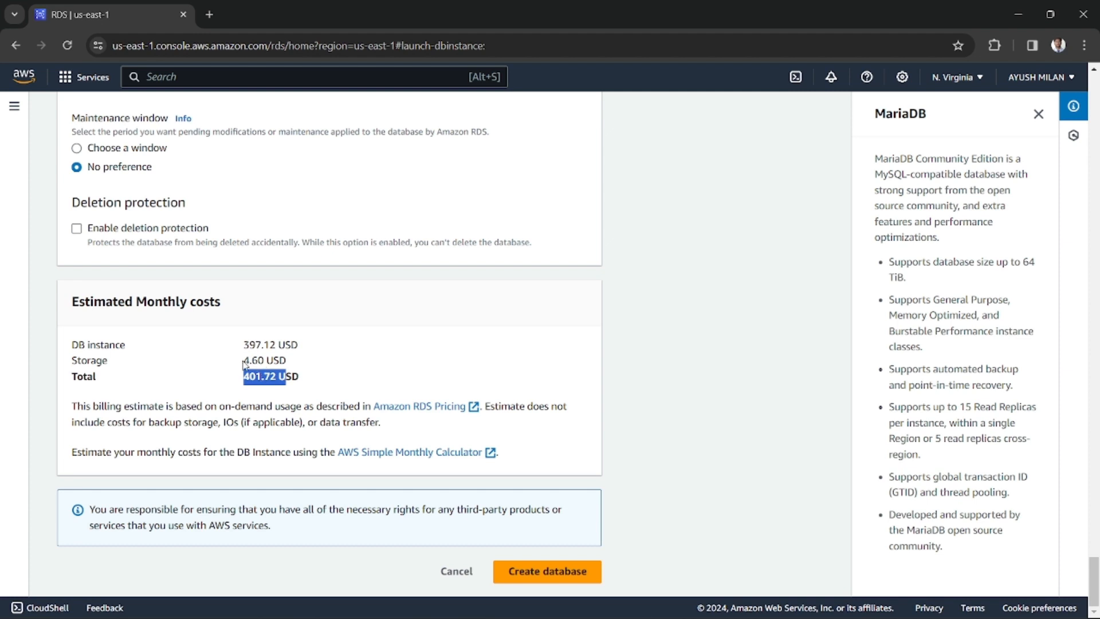
pyautogui.moveTo(248, 345); pyautogui.dragTo(290, 362)
pyautogui.click(261, 362)
pyautogui.tripleClick(261, 362)
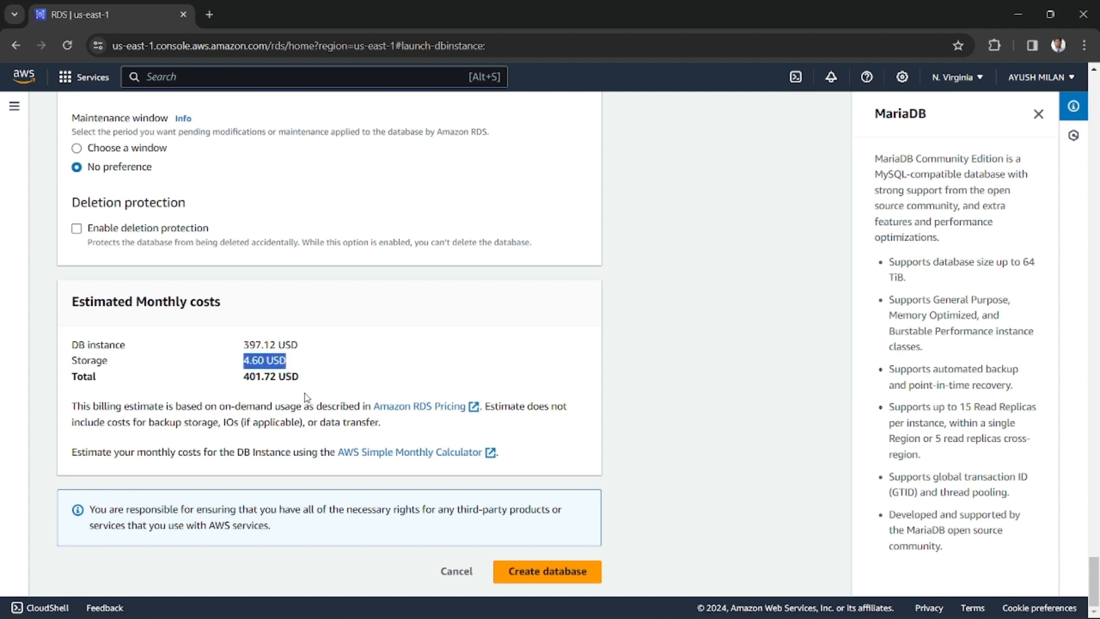
pyautogui.click(219, 363)
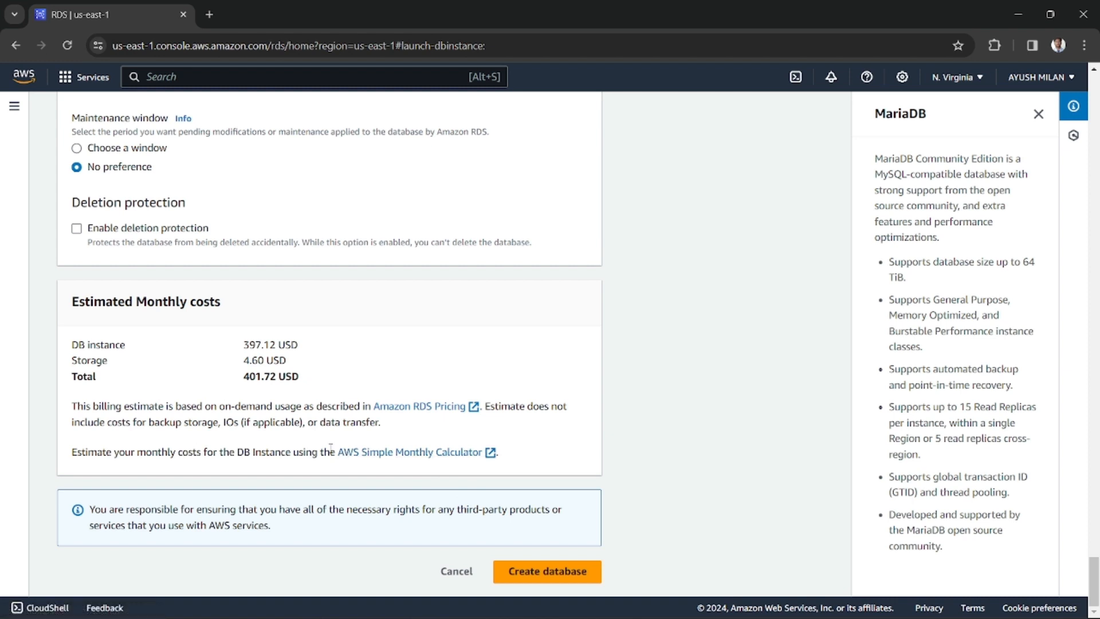
# Create the database and dismiss the suggested add-ons for my-database without setting any up
pyautogui.click(547, 572)
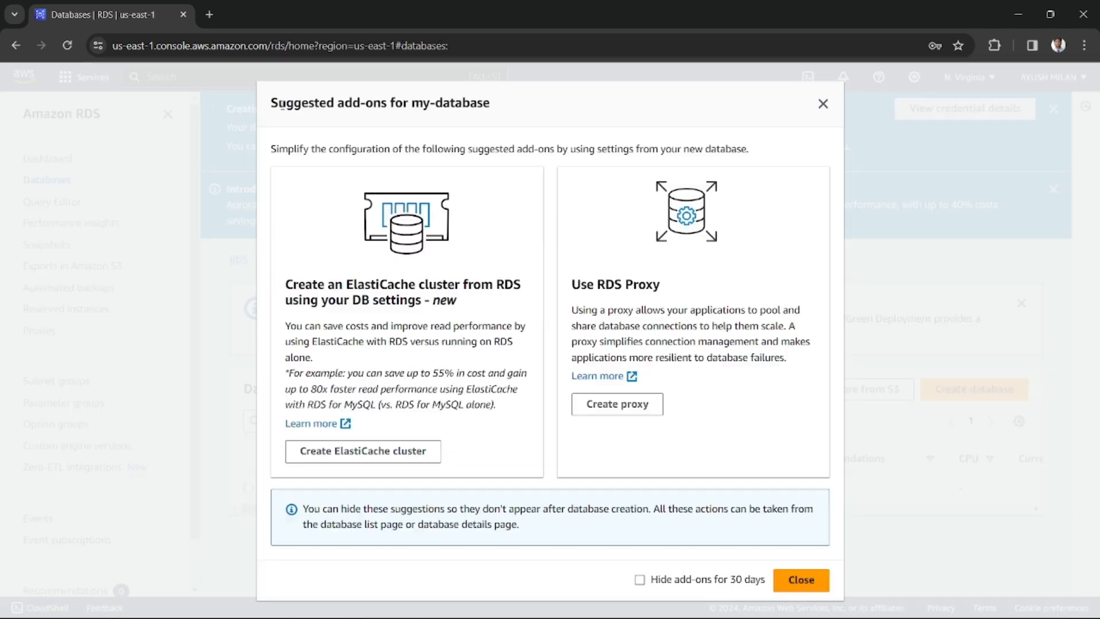
pyautogui.moveTo(286, 104); pyautogui.dragTo(507, 119)
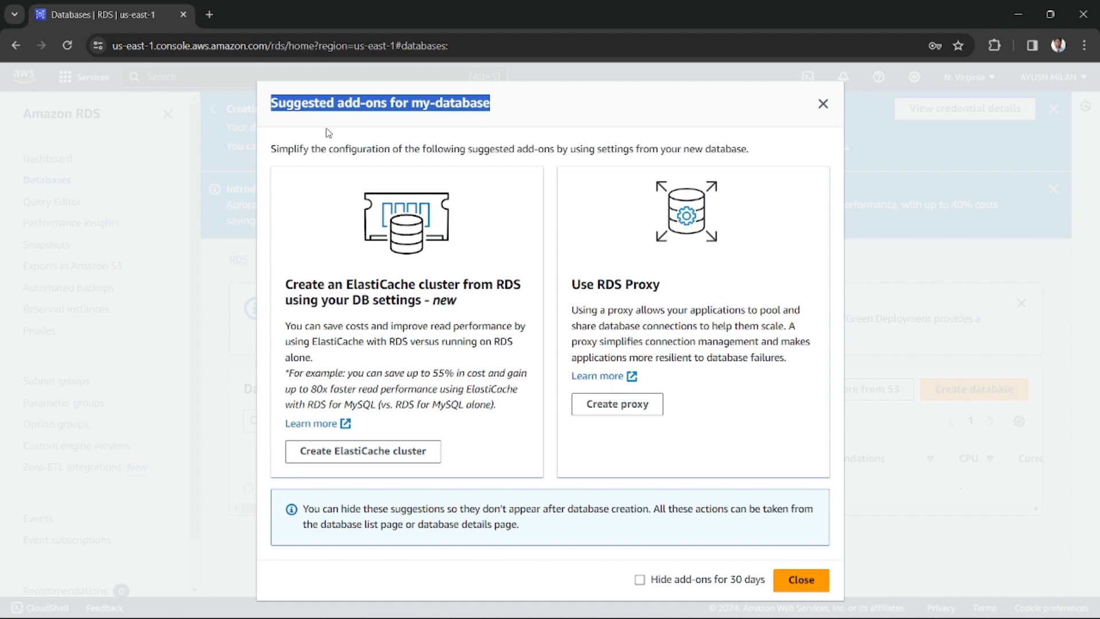
pyautogui.click(304, 109)
pyautogui.moveTo(288, 103); pyautogui.dragTo(500, 109)
pyautogui.click(282, 117)
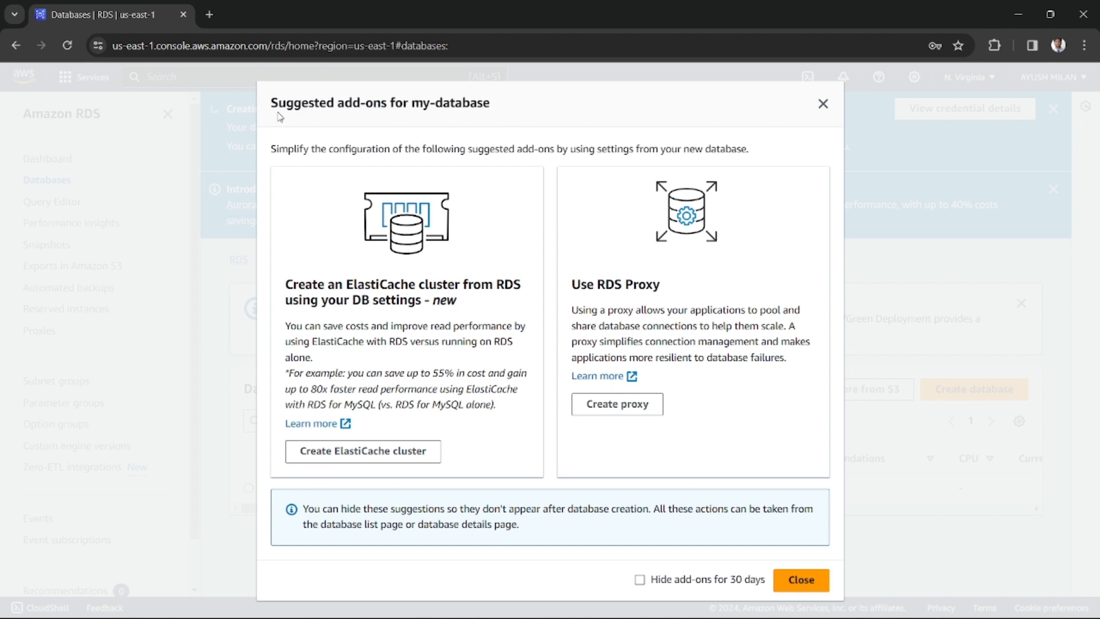
pyautogui.moveTo(274, 104); pyautogui.dragTo(494, 118)
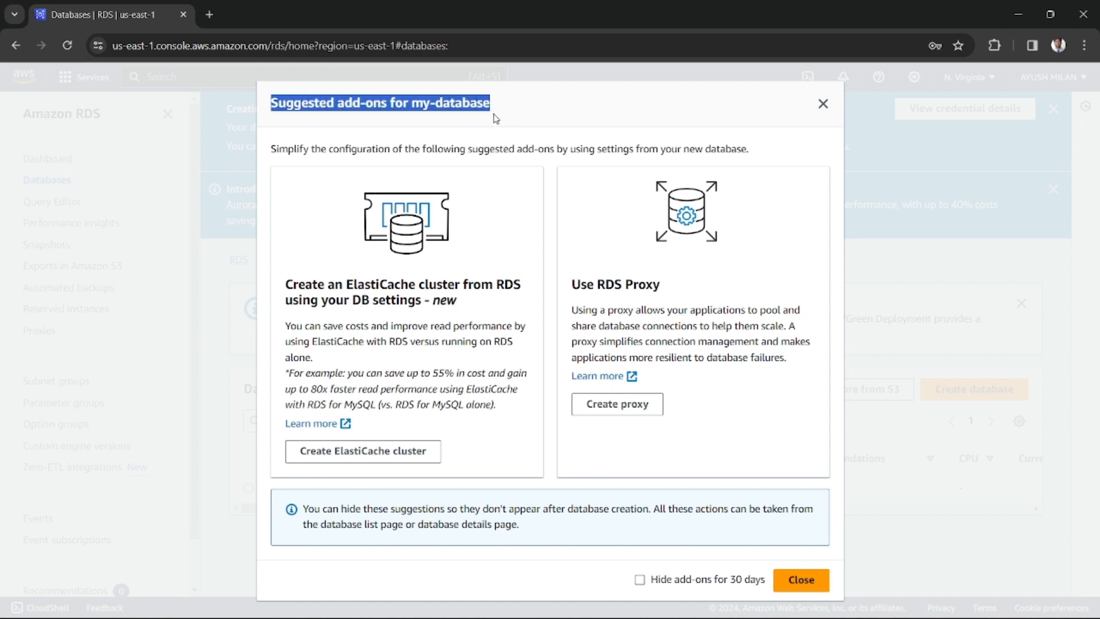
pyautogui.click(500, 192)
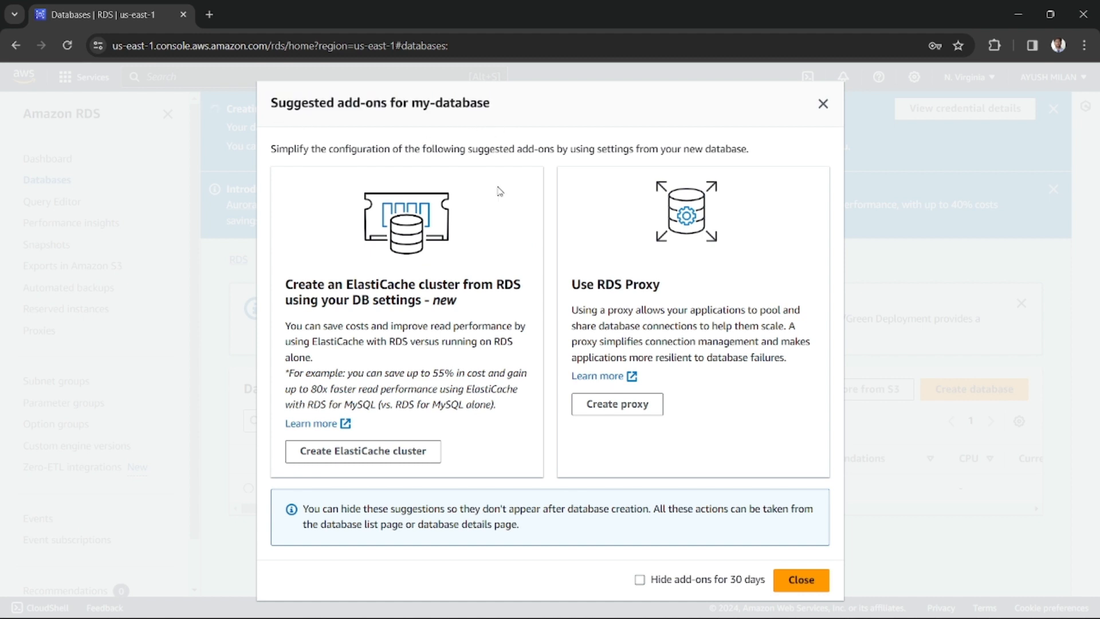
pyautogui.click(823, 104)
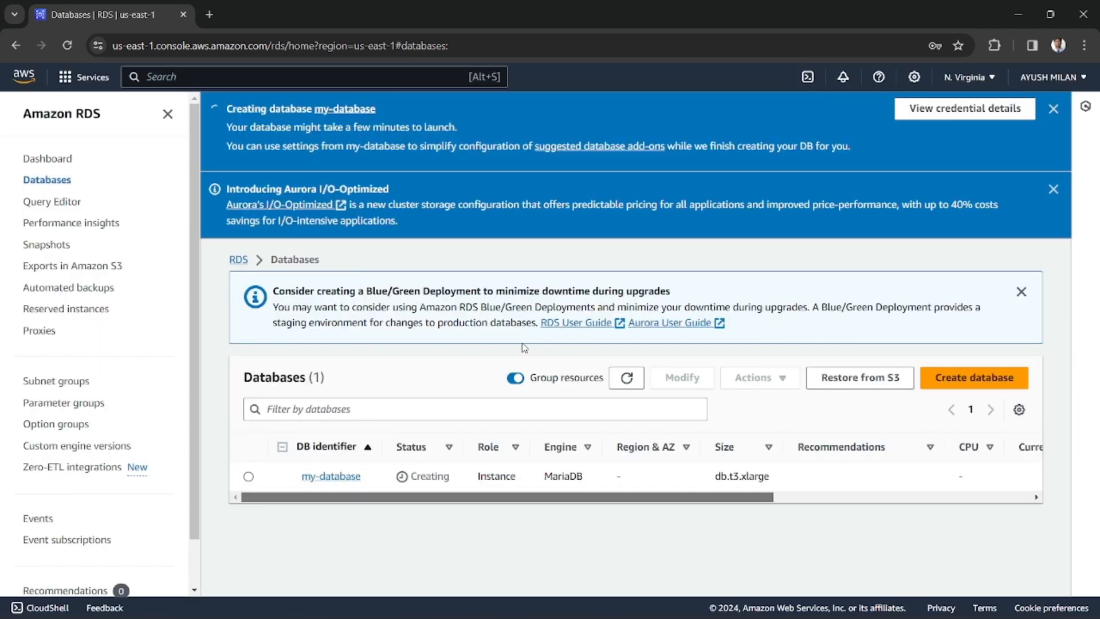
# Monitor the provisioning status of my-database in the databases list, refreshing the list as it progresses
pyautogui.moveTo(410, 477); pyautogui.dragTo(437, 476)
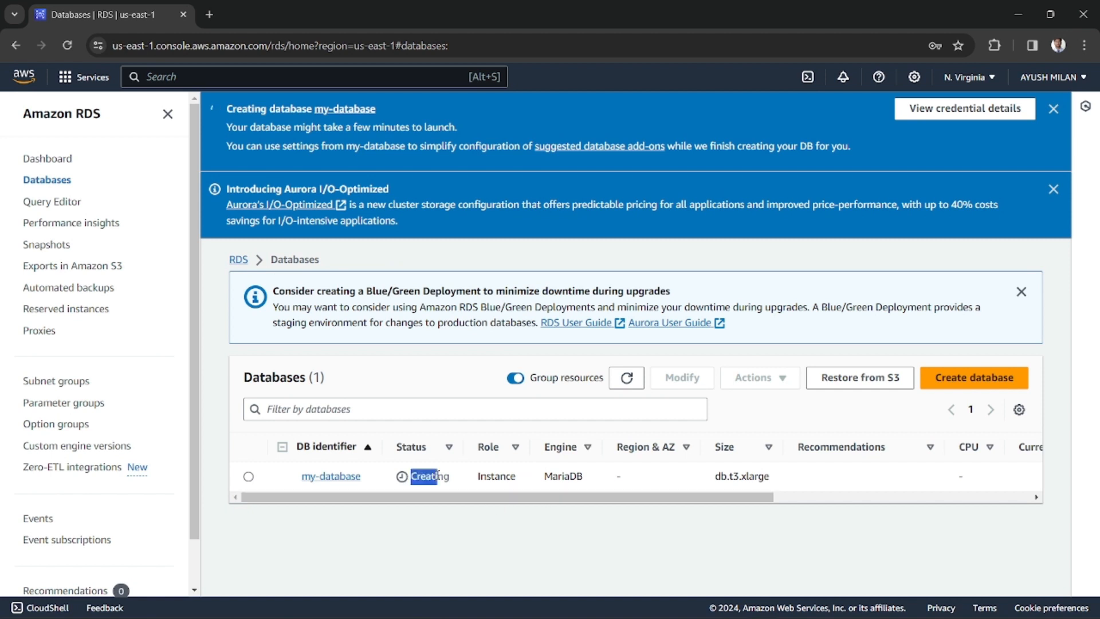
pyautogui.doubleClick(437, 475)
pyautogui.click(437, 475)
pyautogui.doubleClick(438, 475)
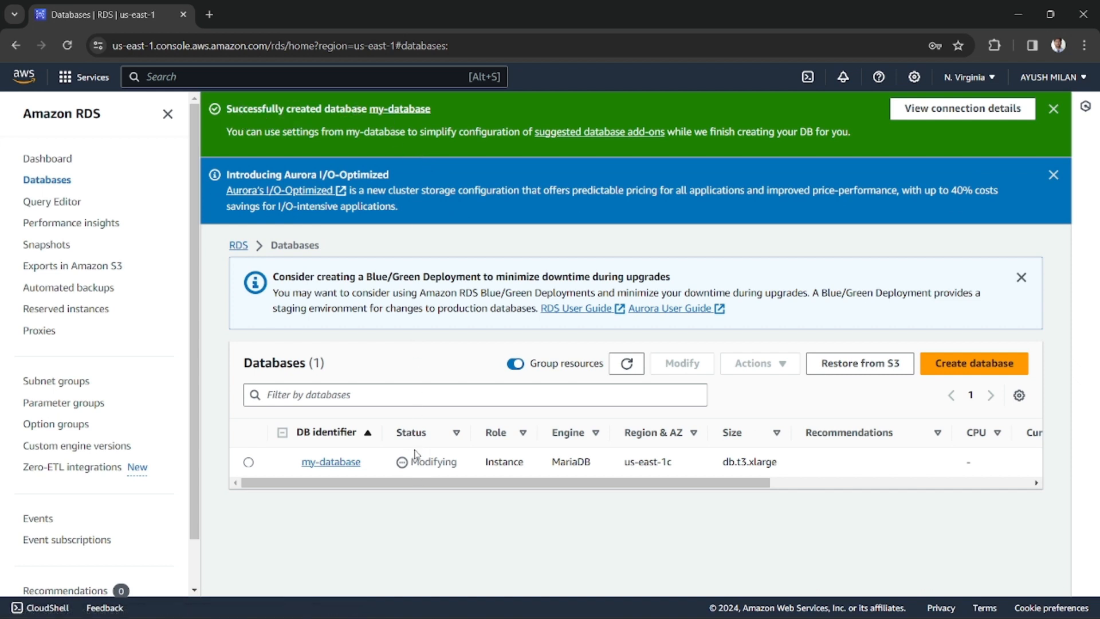
pyautogui.moveTo(411, 462); pyautogui.dragTo(452, 461)
pyautogui.click(629, 366)
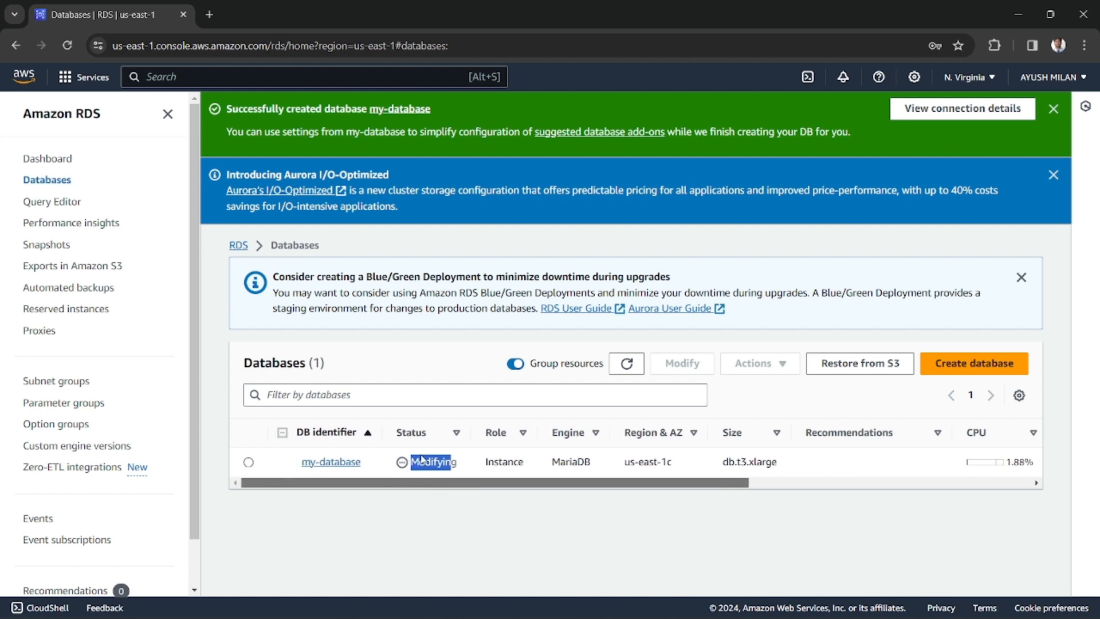
pyautogui.click(631, 368)
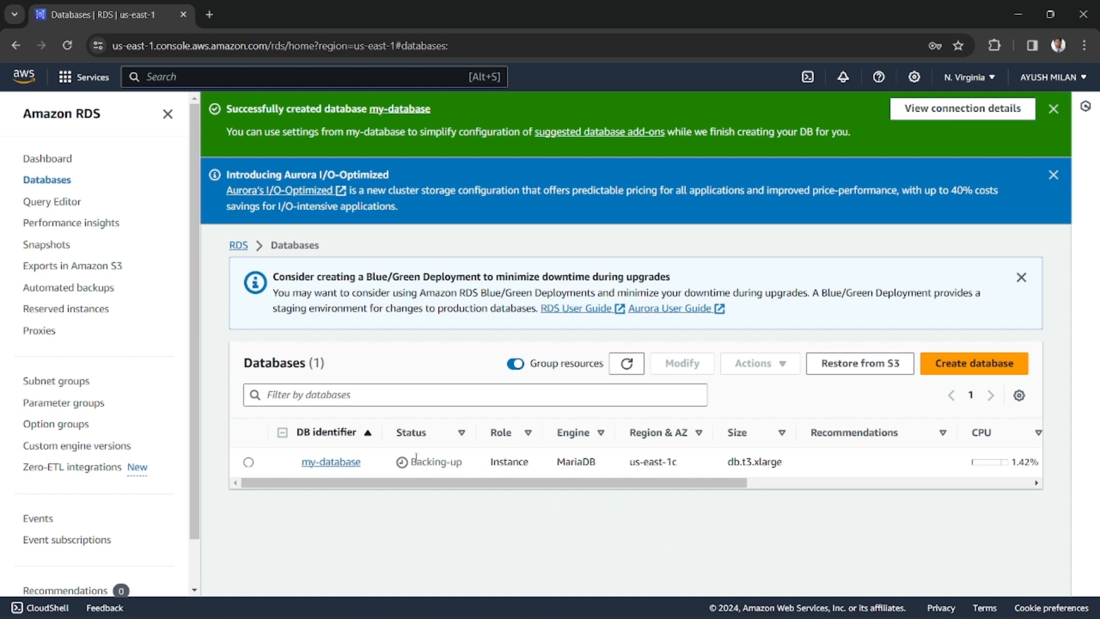
pyautogui.moveTo(411, 462); pyautogui.dragTo(463, 461)
pyautogui.moveTo(414, 461); pyautogui.dragTo(457, 462)
pyautogui.click(442, 463)
# Examine the current activity and status of my-database in the databases list
pyautogui.moveTo(690, 486); pyautogui.dragTo(848, 485)
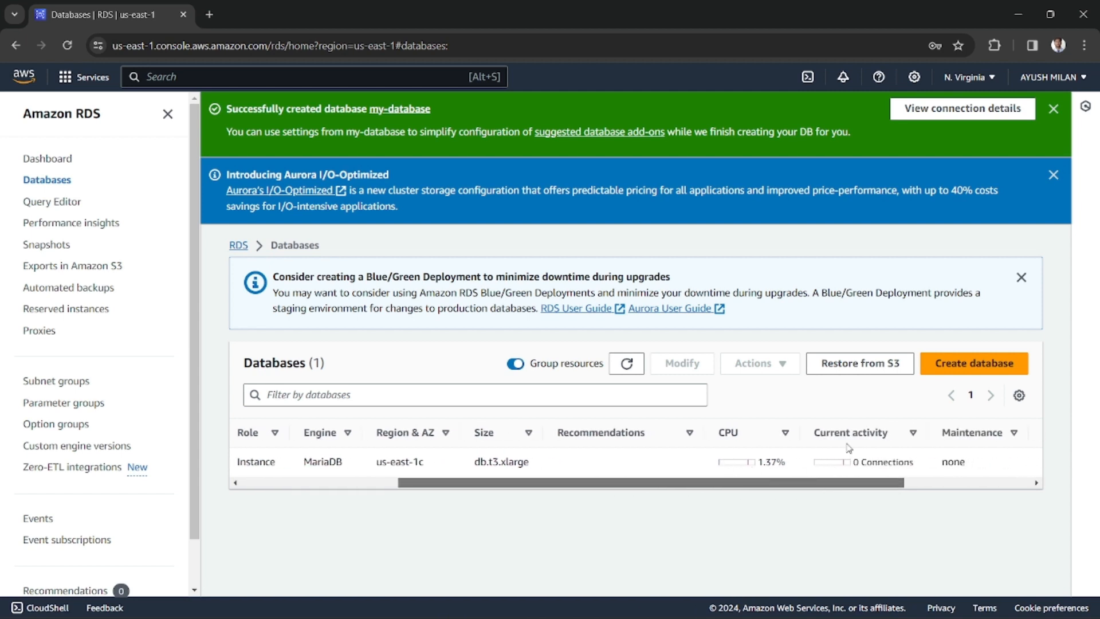
pyautogui.hscroll(3, 890, 475)
pyautogui.moveTo(720, 464); pyautogui.dragTo(772, 464)
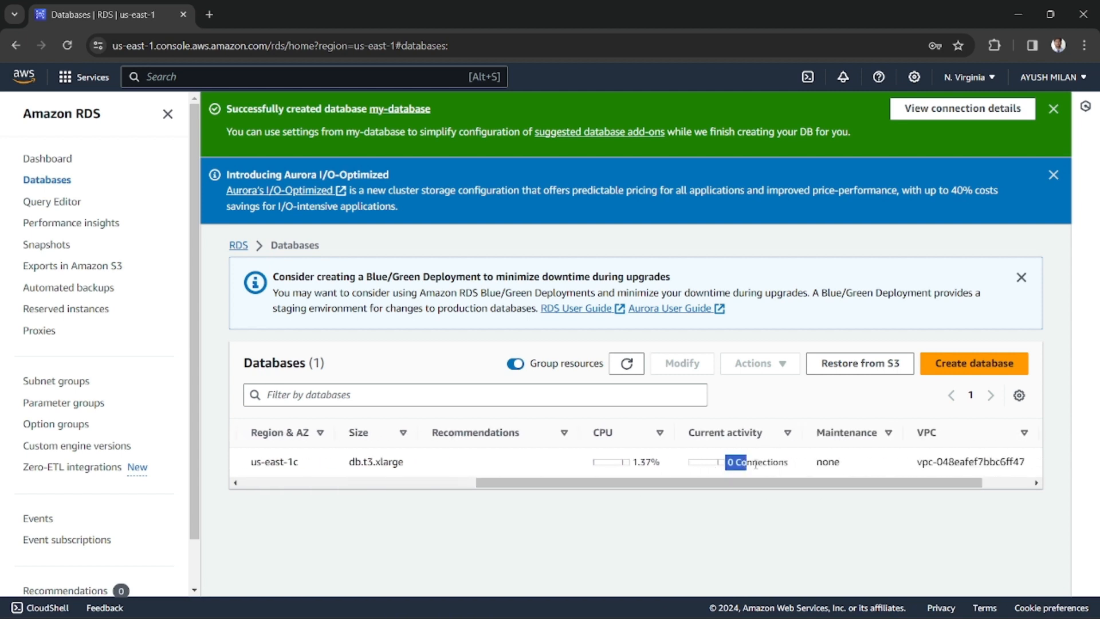
pyautogui.click(746, 469)
pyautogui.hscroll(-3, 767, 485)
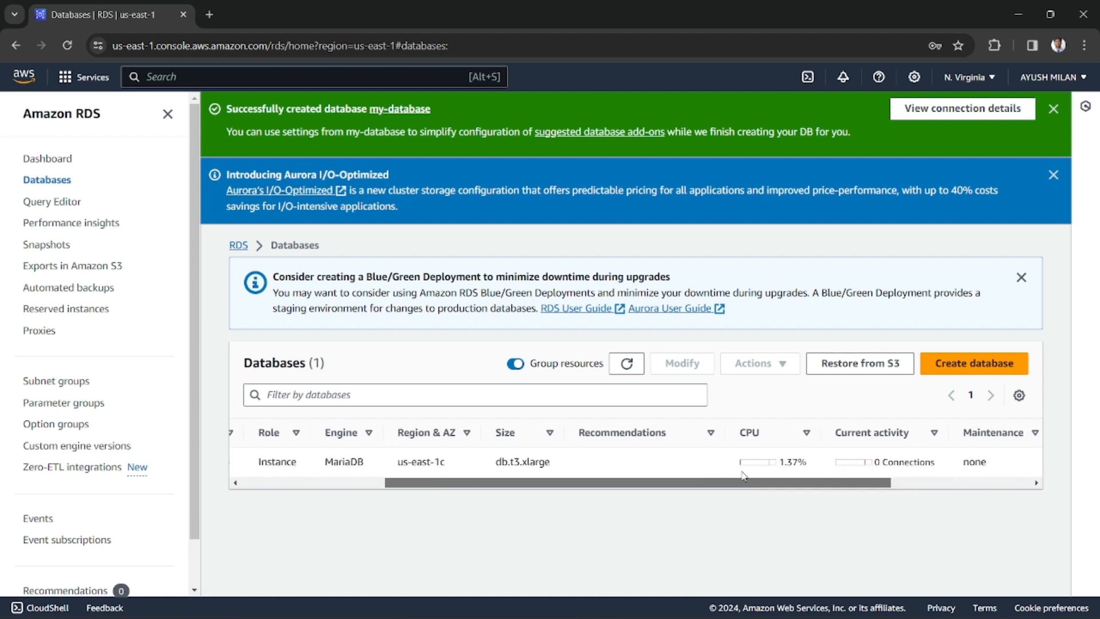
pyautogui.moveTo(753, 486); pyautogui.dragTo(526, 492)
pyautogui.tripleClick(430, 461)
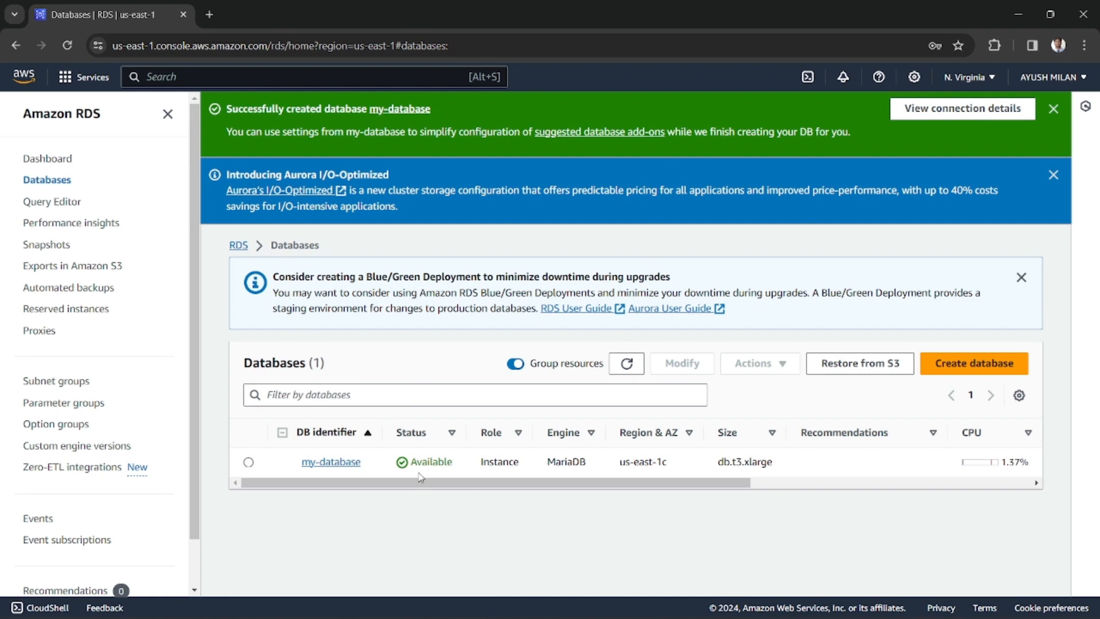
# Open the details of my-database and examine its summary, including the DB identifier, instance class and current activity
pyautogui.click(347, 468)
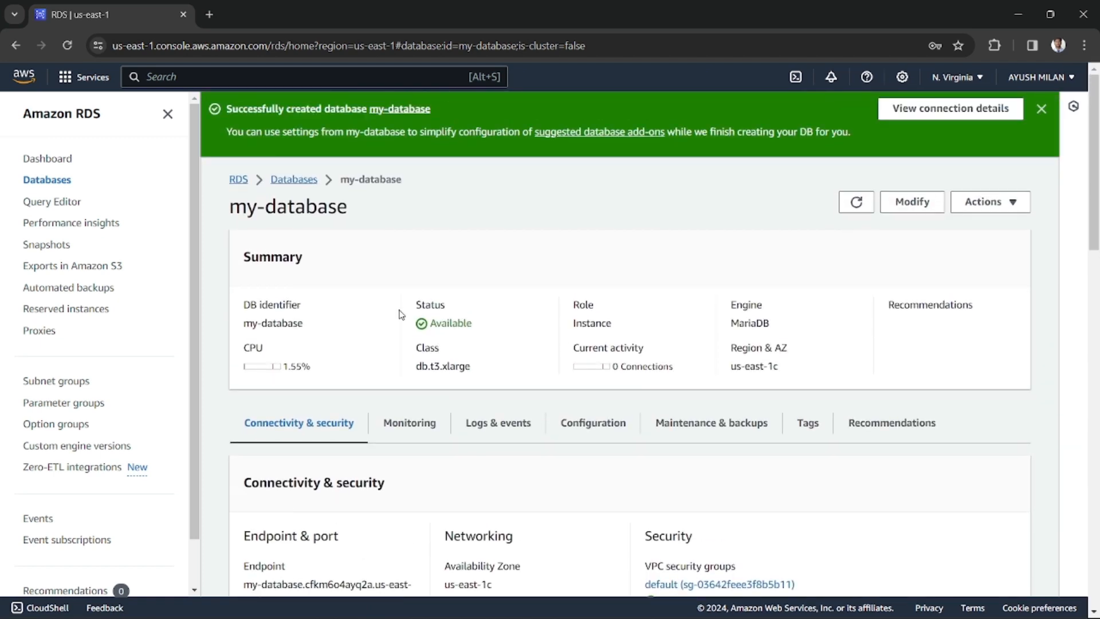
pyautogui.doubleClick(445, 369)
pyautogui.click(443, 369)
pyautogui.moveTo(415, 370); pyautogui.dragTo(440, 371)
pyautogui.moveTo(240, 319); pyautogui.dragTo(316, 332)
pyautogui.scroll(-2, 647, 382)
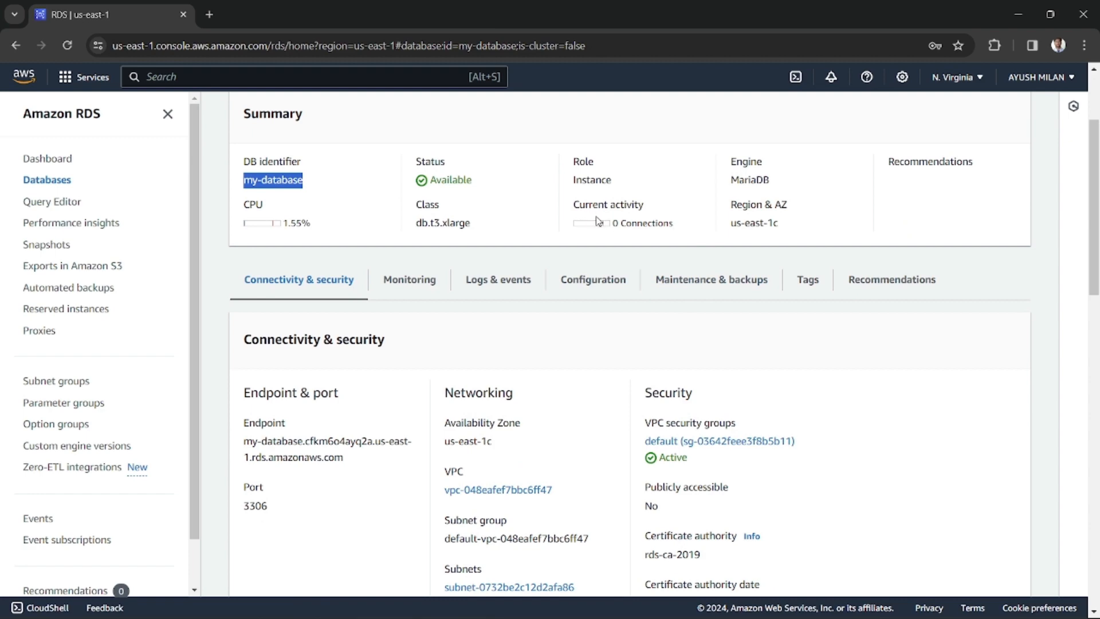
pyautogui.moveTo(579, 205); pyautogui.dragTo(638, 207)
pyautogui.click(637, 224)
# Examine the connectivity and security details of my-database, including its endpoint, port, networking and public accessibility
pyautogui.scroll(-1, 515, 342)
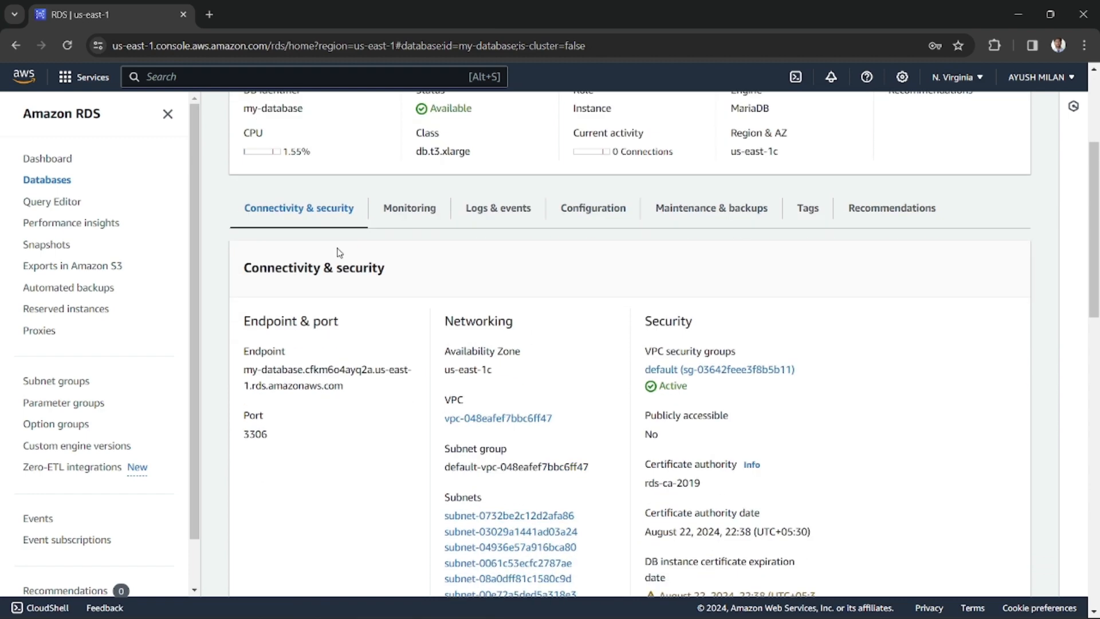
pyautogui.scroll(-3, 439, 369)
pyautogui.scroll(3, 355, 281)
pyautogui.scroll(-2, 523, 395)
pyautogui.scroll(1, 523, 395)
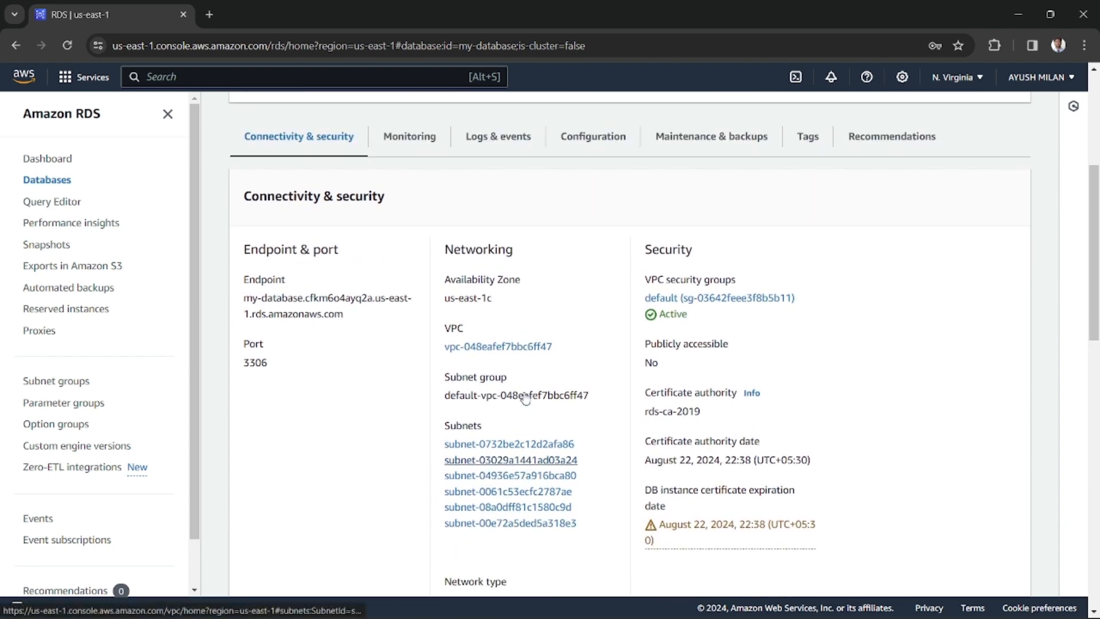
pyautogui.doubleClick(252, 363)
pyautogui.scroll(2, 319, 385)
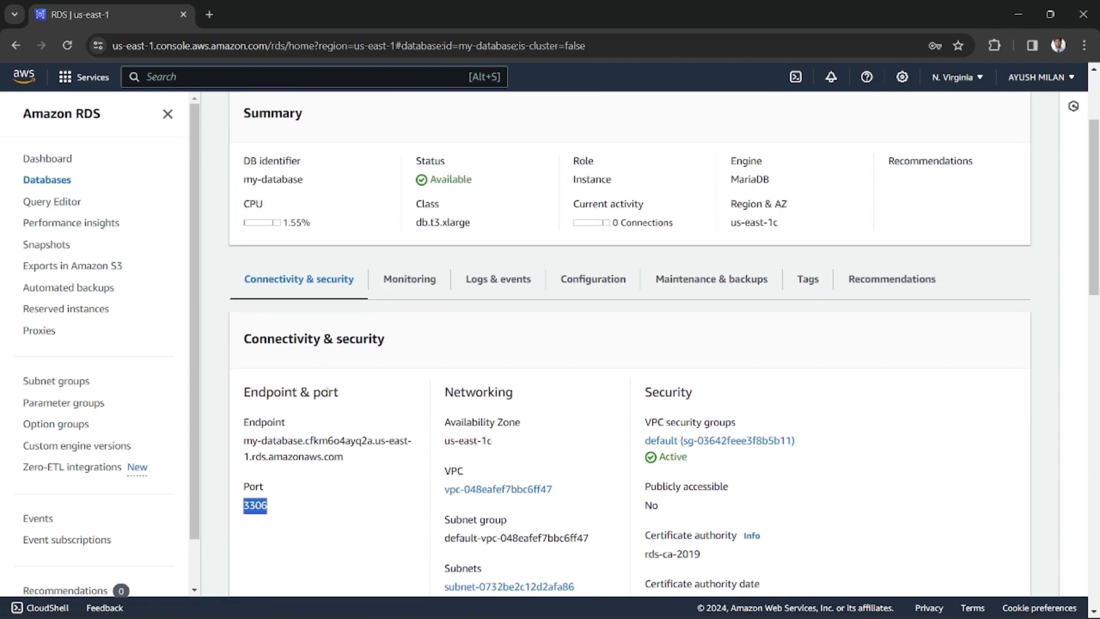
pyautogui.scroll(1, 344, 390)
pyautogui.scroll(-3, 385, 376)
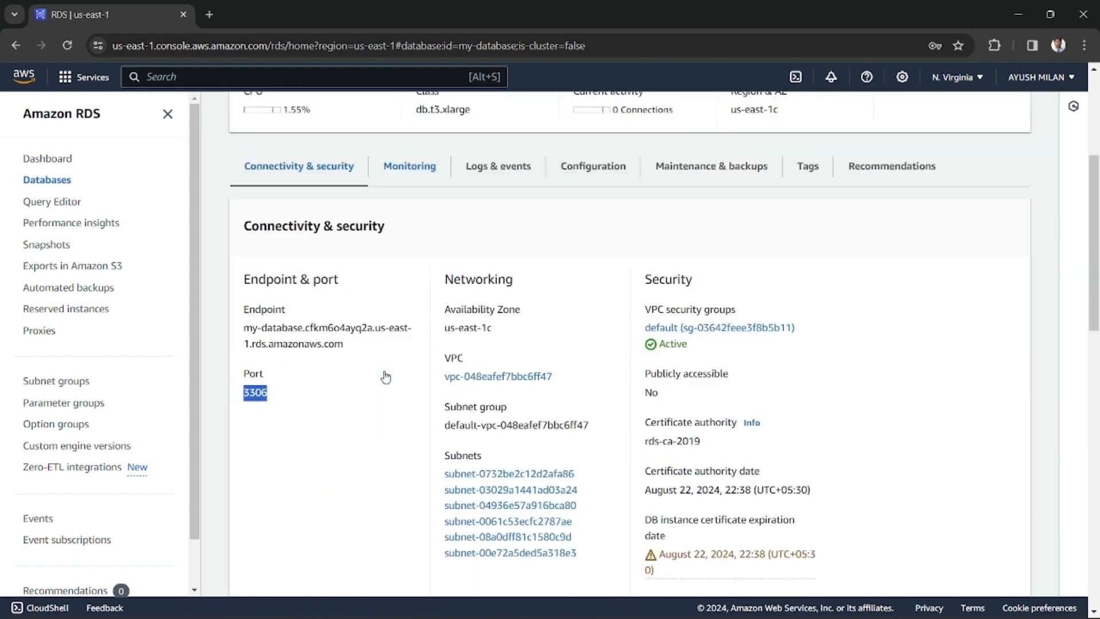
pyautogui.scroll(1, 698, 428)
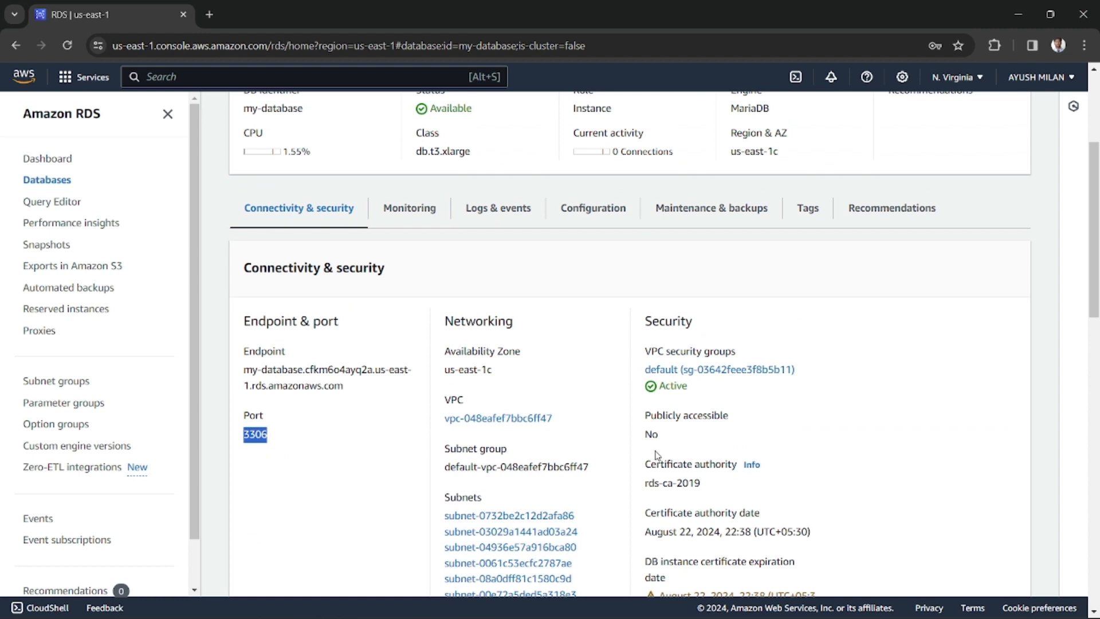
# Examine the public accessibility, certificate authority and connected compute resources of my-database
pyautogui.moveTo(645, 416); pyautogui.dragTo(736, 417)
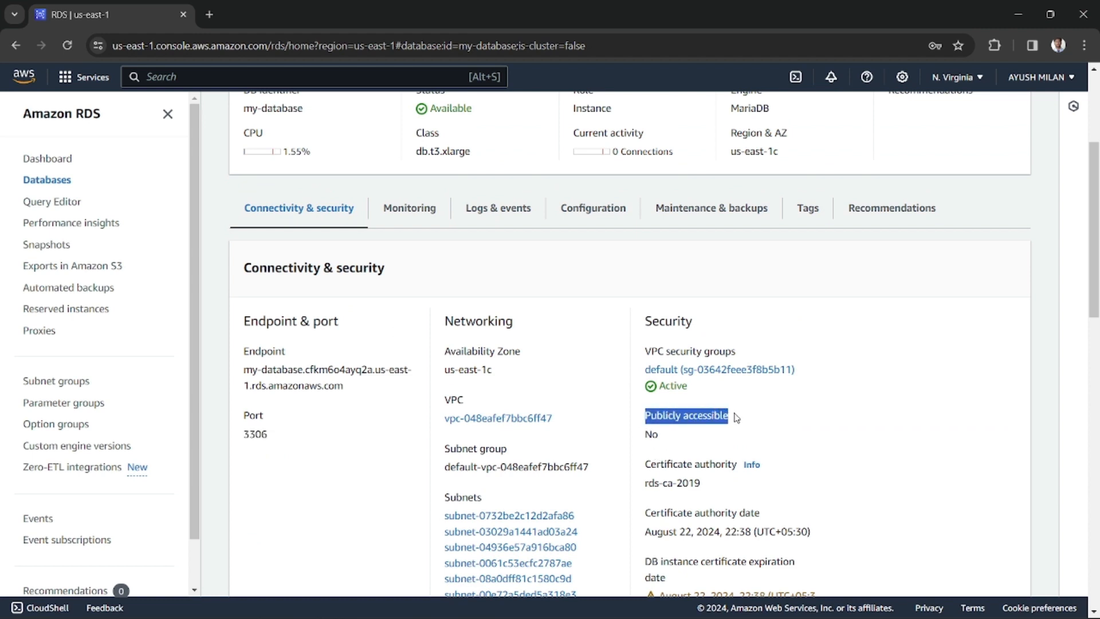
pyautogui.click(680, 417)
pyautogui.moveTo(642, 417); pyautogui.dragTo(740, 424)
pyautogui.click(678, 428)
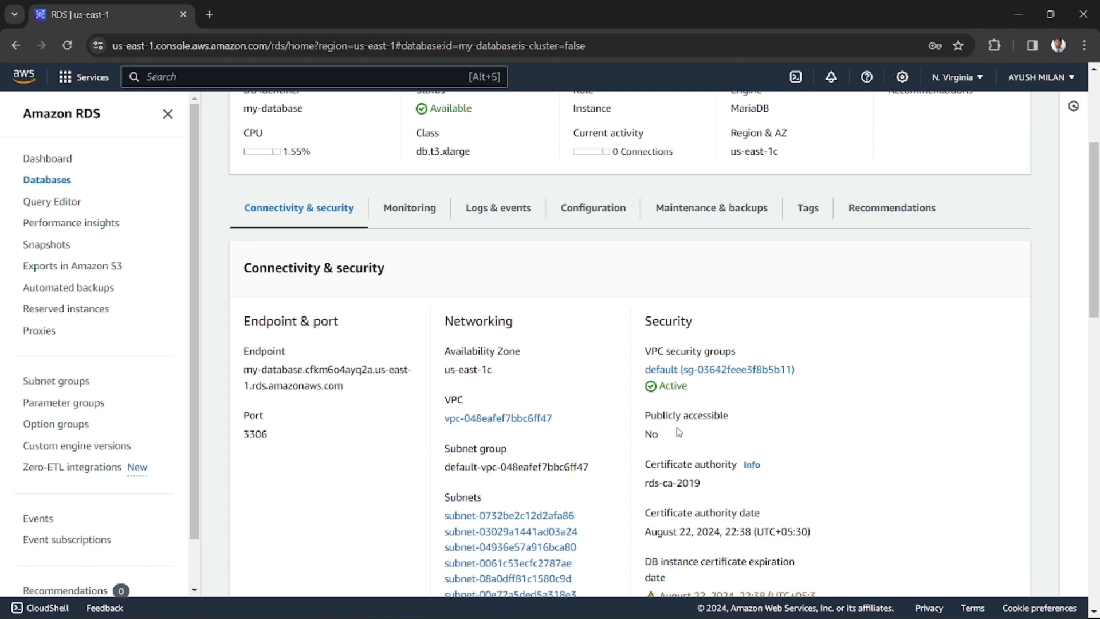
pyautogui.scroll(1, 680, 438)
pyautogui.scroll(-3, 700, 499)
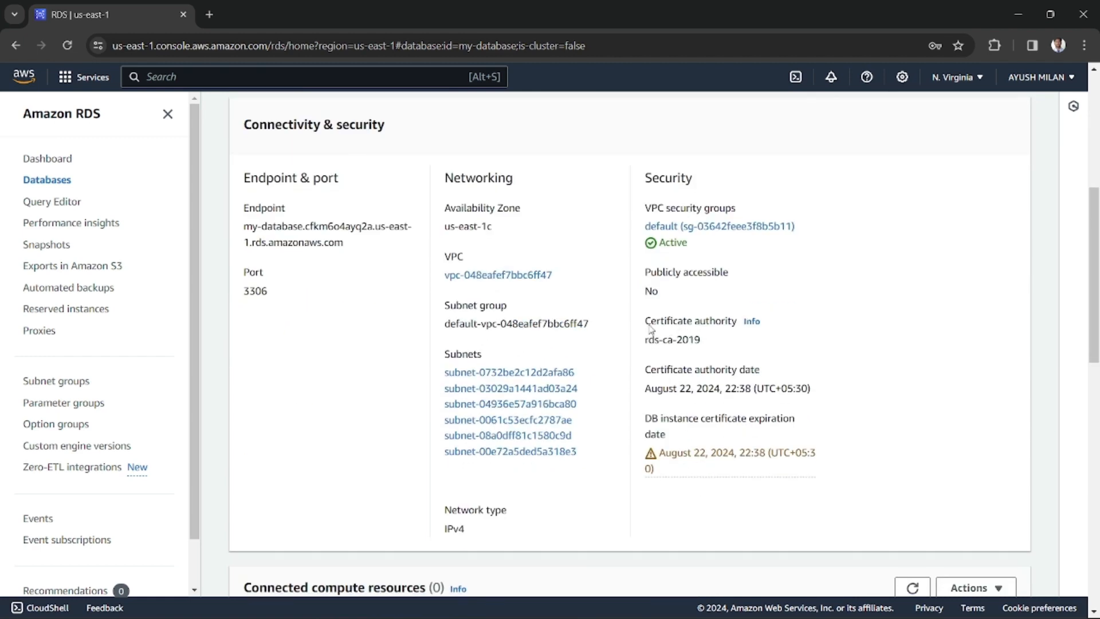
pyautogui.moveTo(645, 339); pyautogui.dragTo(706, 344)
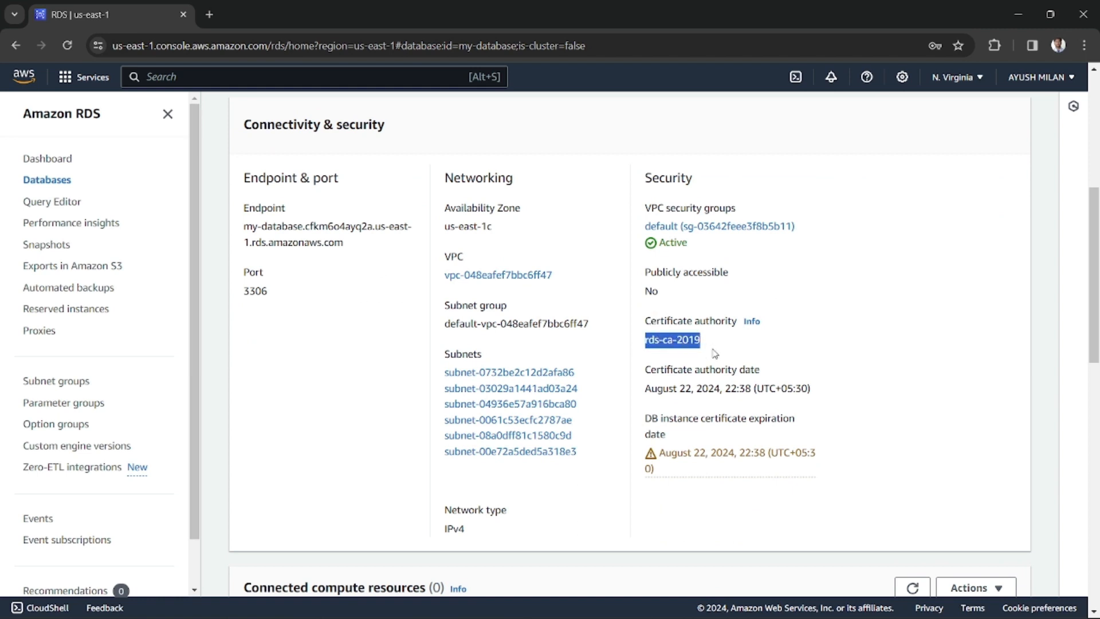
pyautogui.scroll(-3, 676, 394)
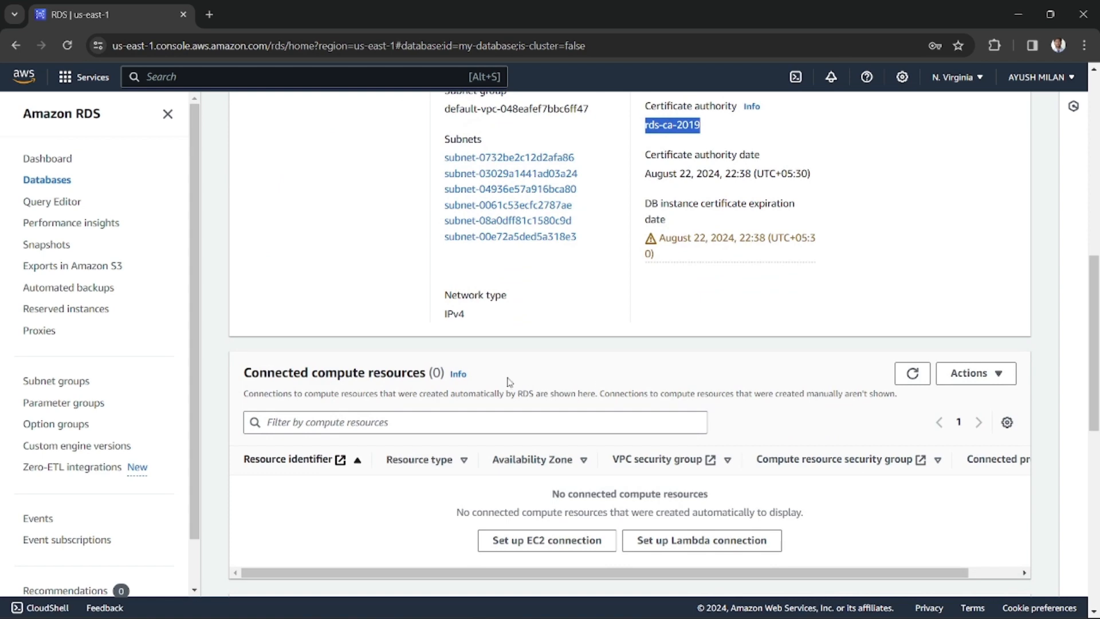
pyautogui.scroll(10, 505, 383)
# View the CloudWatch monitoring metrics of my-database
pyautogui.click(410, 351)
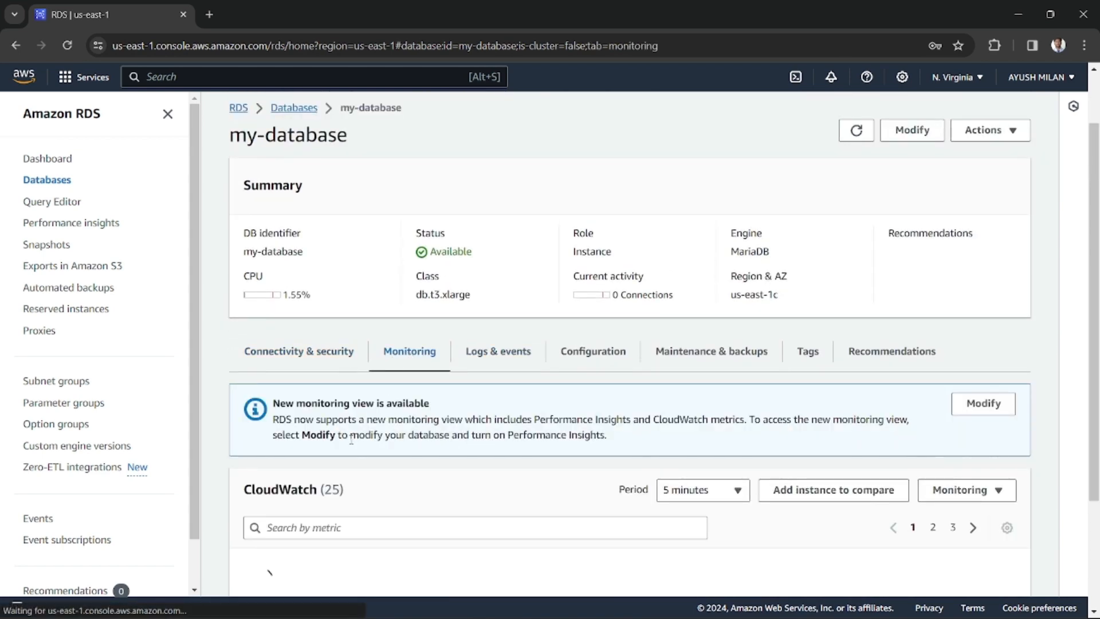
pyautogui.scroll(-2, 395, 378)
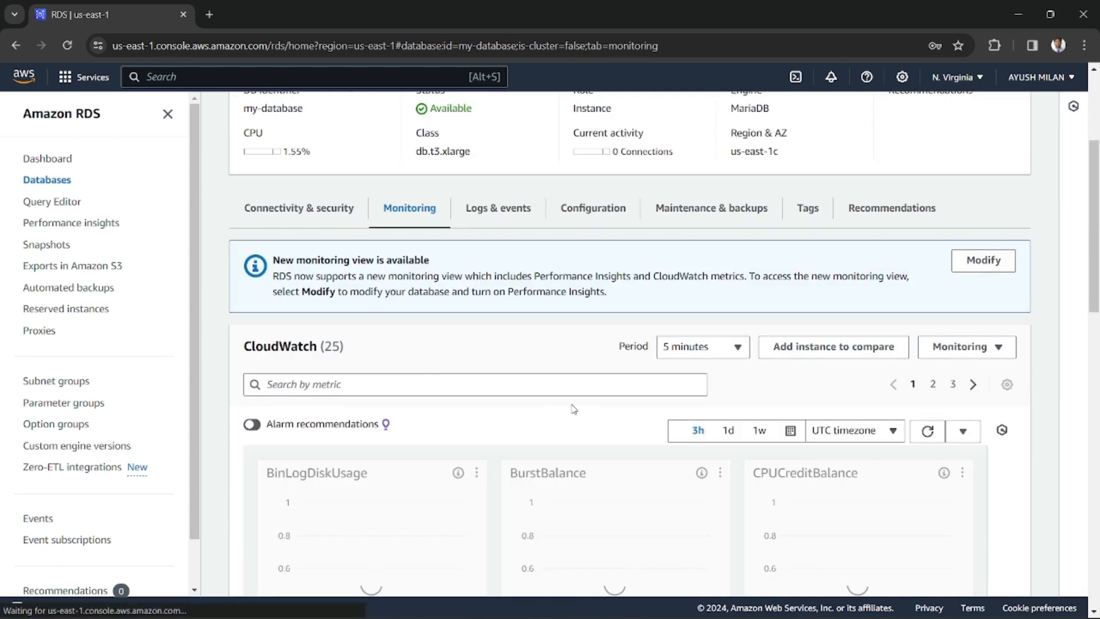
pyautogui.scroll(-1, 571, 408)
pyautogui.scroll(2, 570, 406)
# Review the CloudWatch alarms, recent events and logs of my-database
pyautogui.click(526, 279)
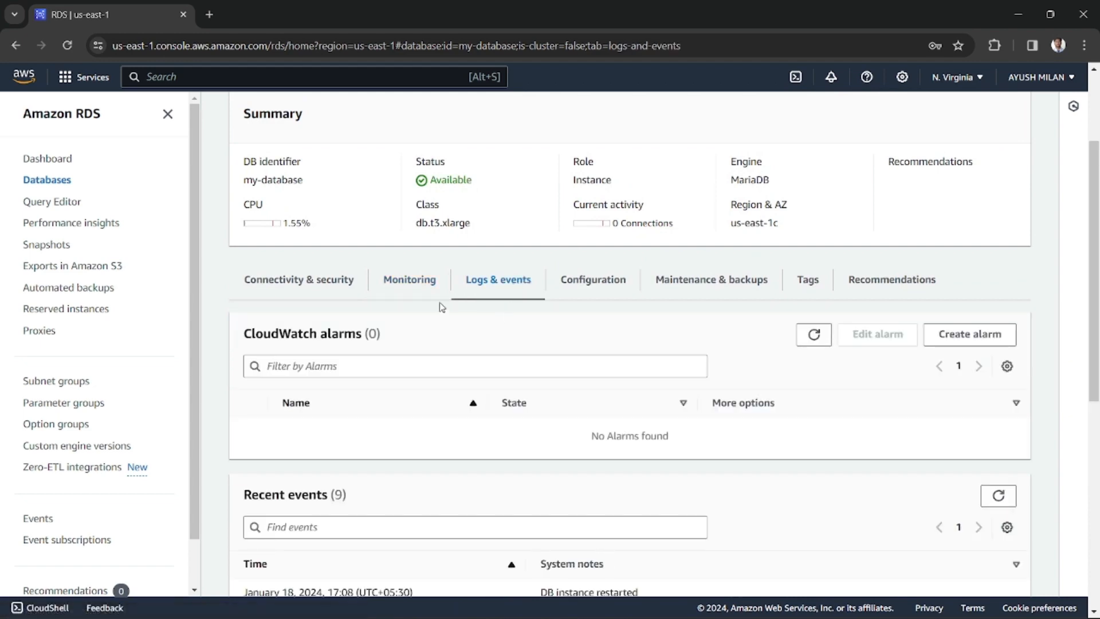
pyautogui.scroll(-8, 596, 394)
pyautogui.scroll(3, 599, 385)
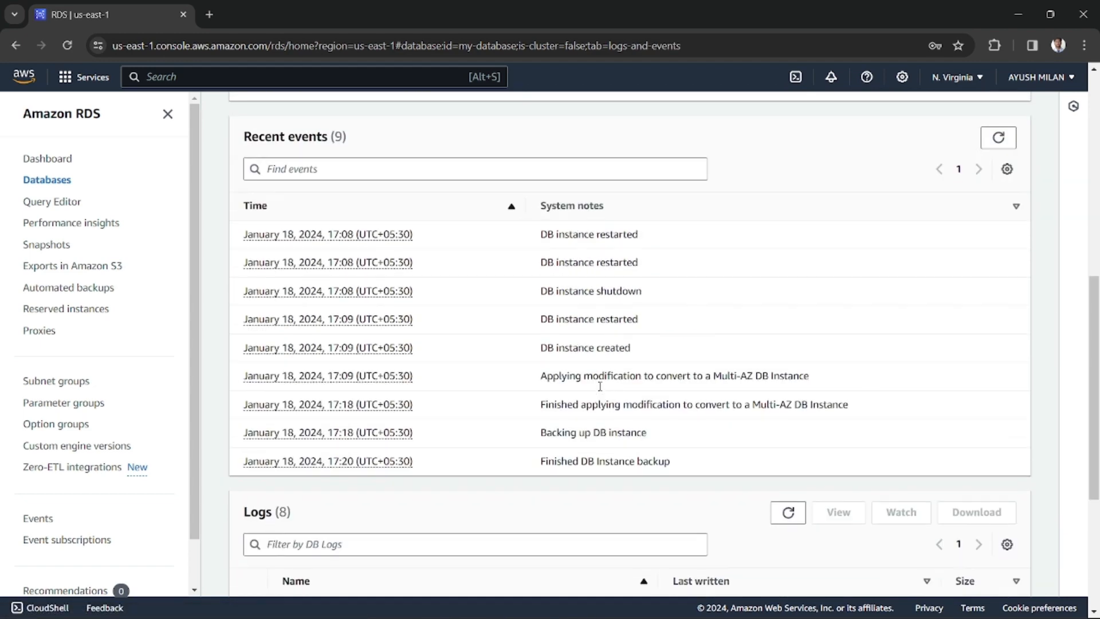
pyautogui.scroll(-1, 359, 278)
pyautogui.scroll(1, 344, 292)
pyautogui.scroll(-2, 515, 390)
pyautogui.scroll(1, 630, 358)
pyautogui.scroll(3, 611, 348)
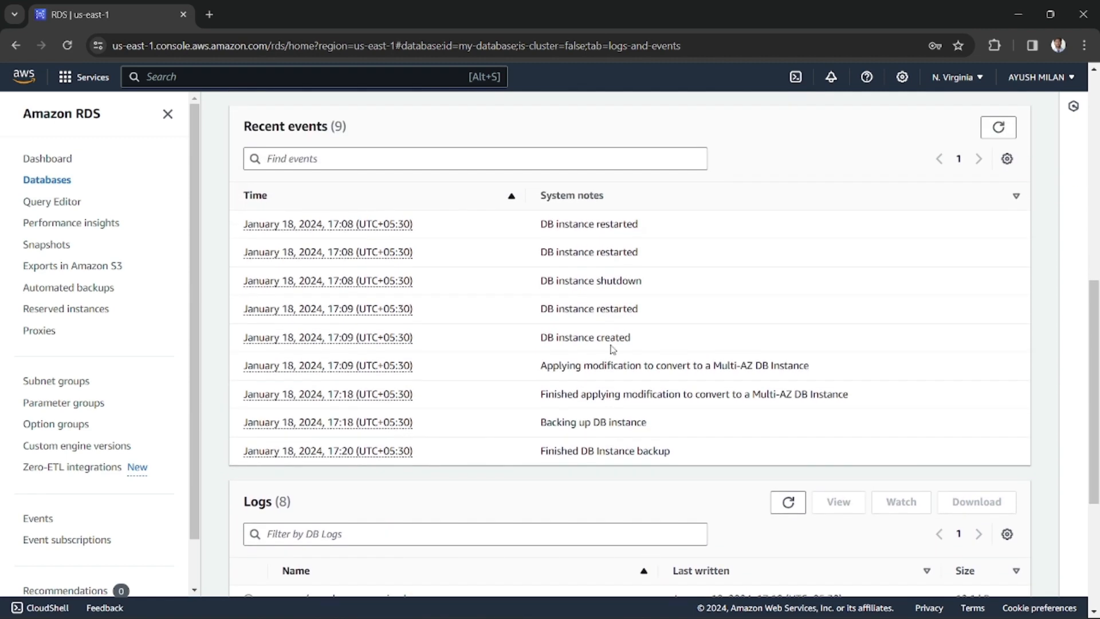
pyautogui.scroll(-6, 501, 368)
pyautogui.scroll(8, 581, 353)
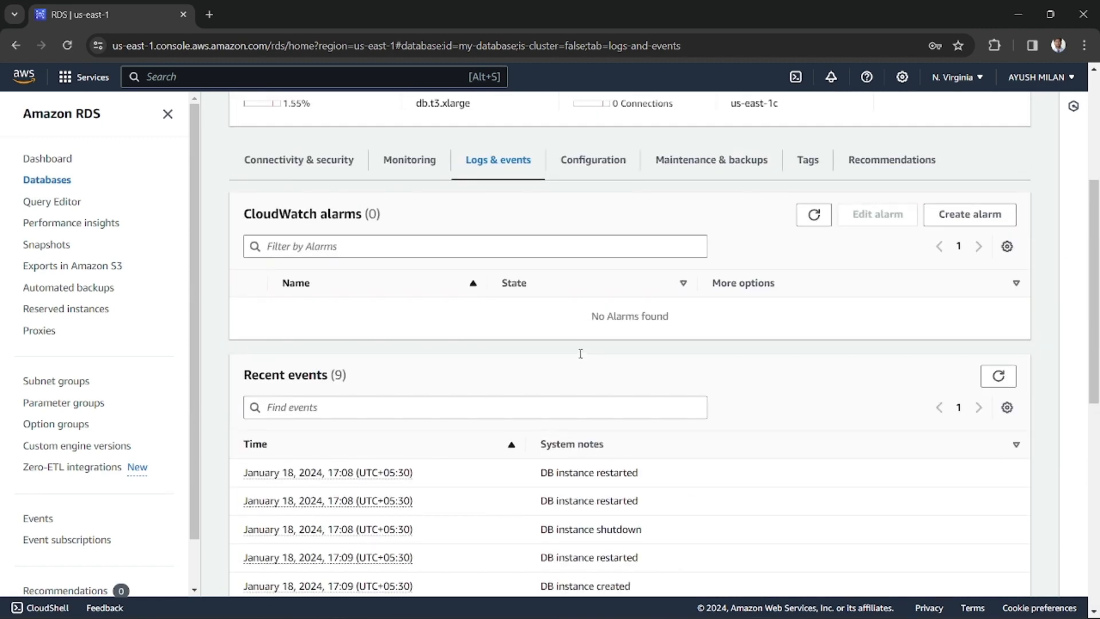
# Examine the instance configuration of my-database, including its vCPU and RAM under the instance class
pyautogui.scroll(5, 581, 354)
pyautogui.click(599, 422)
pyautogui.scroll(-5, 597, 436)
pyautogui.scroll(-1, 582, 420)
pyautogui.moveTo(456, 280); pyautogui.dragTo(443, 275)
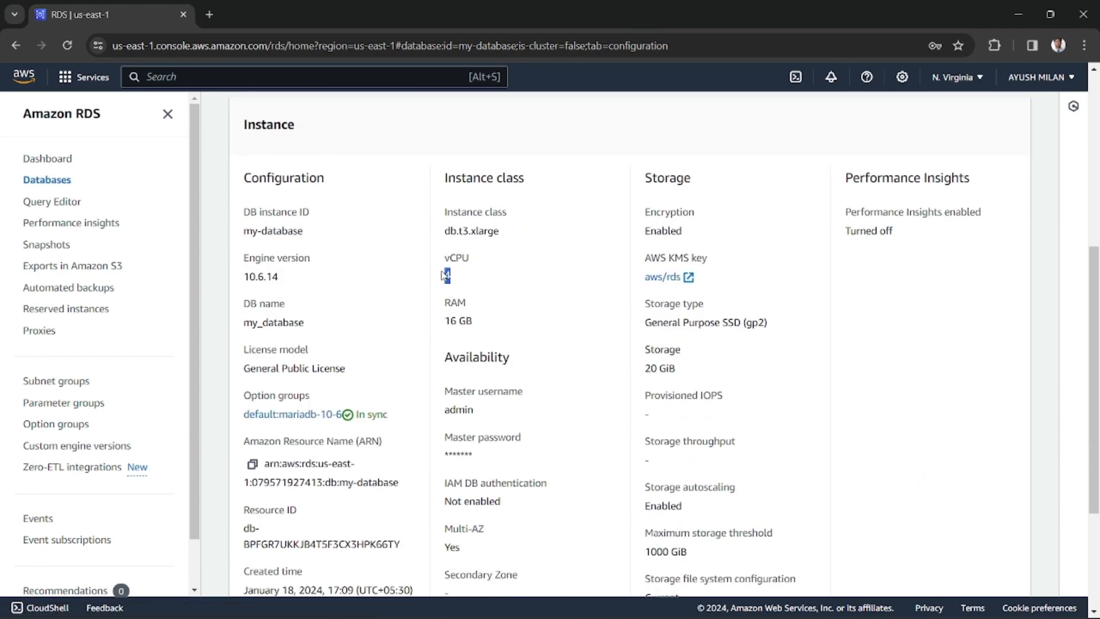
pyautogui.moveTo(465, 321); pyautogui.dragTo(444, 321)
pyautogui.moveTo(439, 362); pyautogui.dragTo(509, 358)
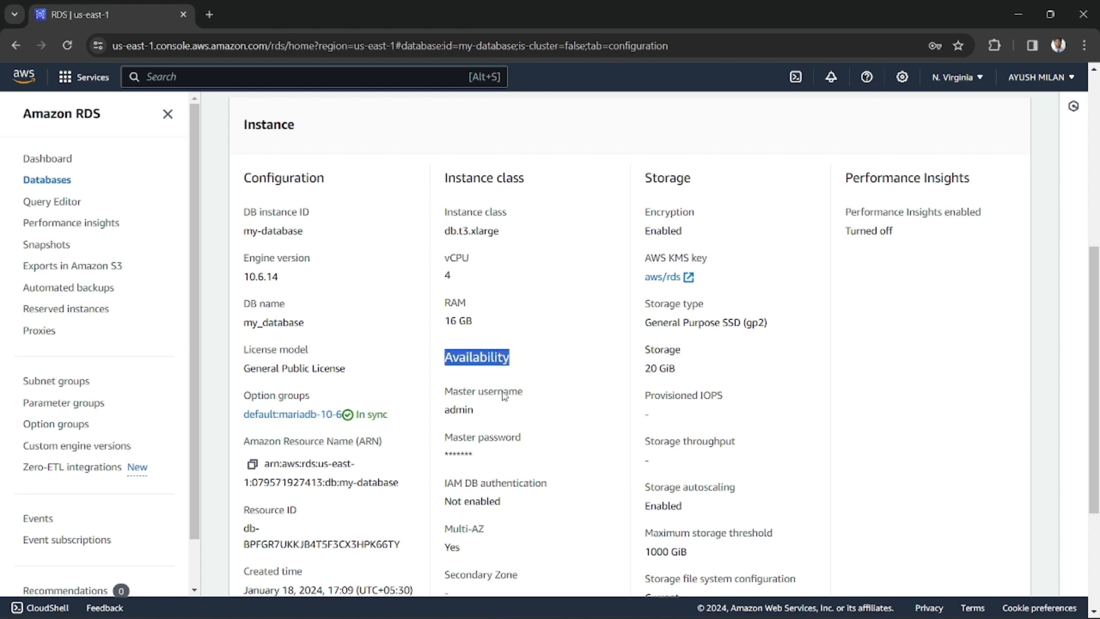
# Examine the availability and storage settings in the instance configuration, including the master username and Multi-AZ setting
pyautogui.scroll(-3, 505, 392)
pyautogui.moveTo(453, 248); pyautogui.dragTo(464, 268)
pyautogui.click(463, 267)
pyautogui.doubleClick(457, 268)
pyautogui.click(468, 254)
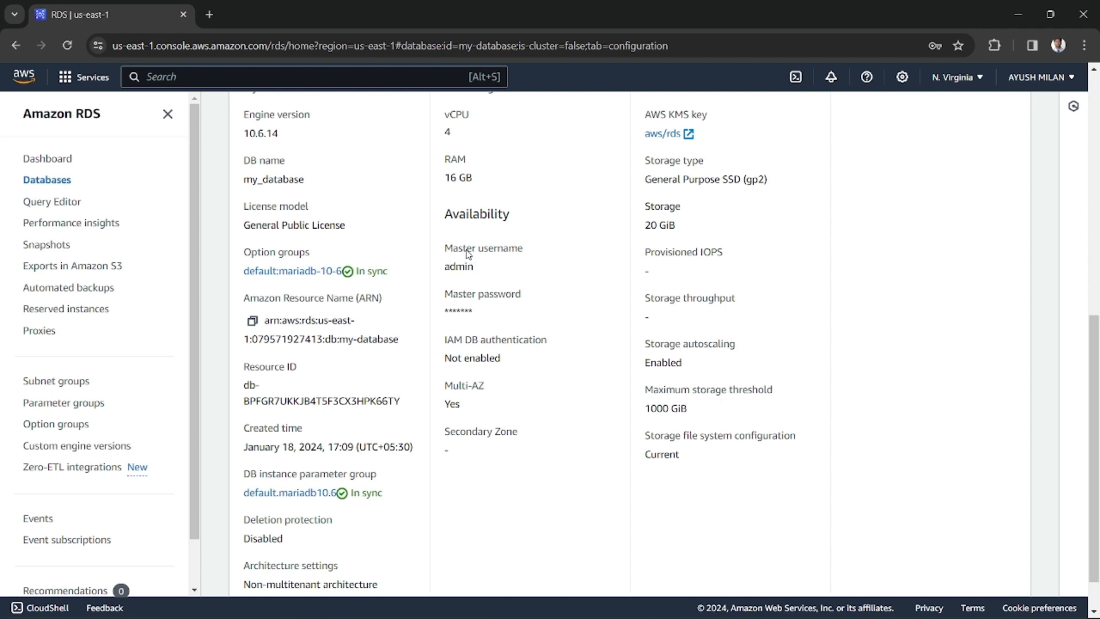
pyautogui.doubleClick(458, 267)
pyautogui.doubleClick(459, 267)
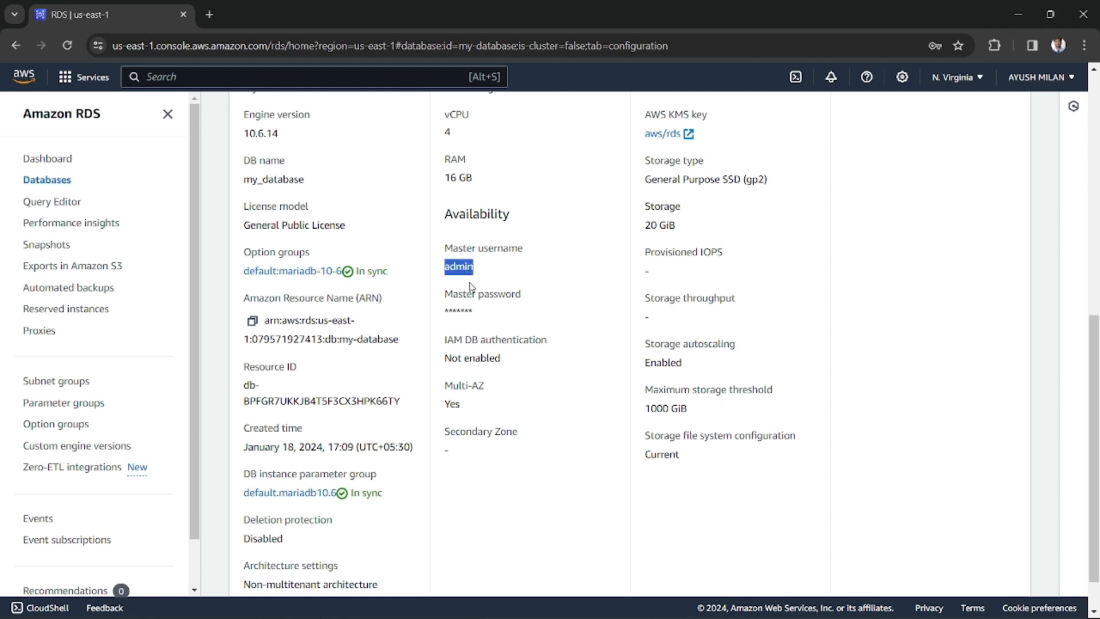
pyautogui.scroll(-2, 371, 397)
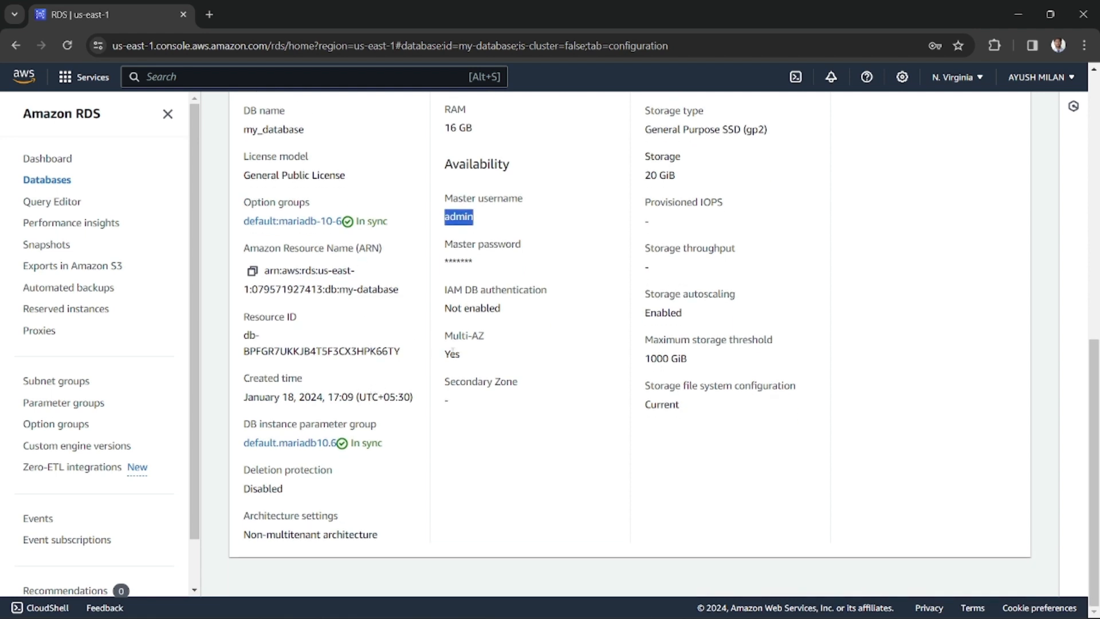
pyautogui.scroll(1, 430, 370)
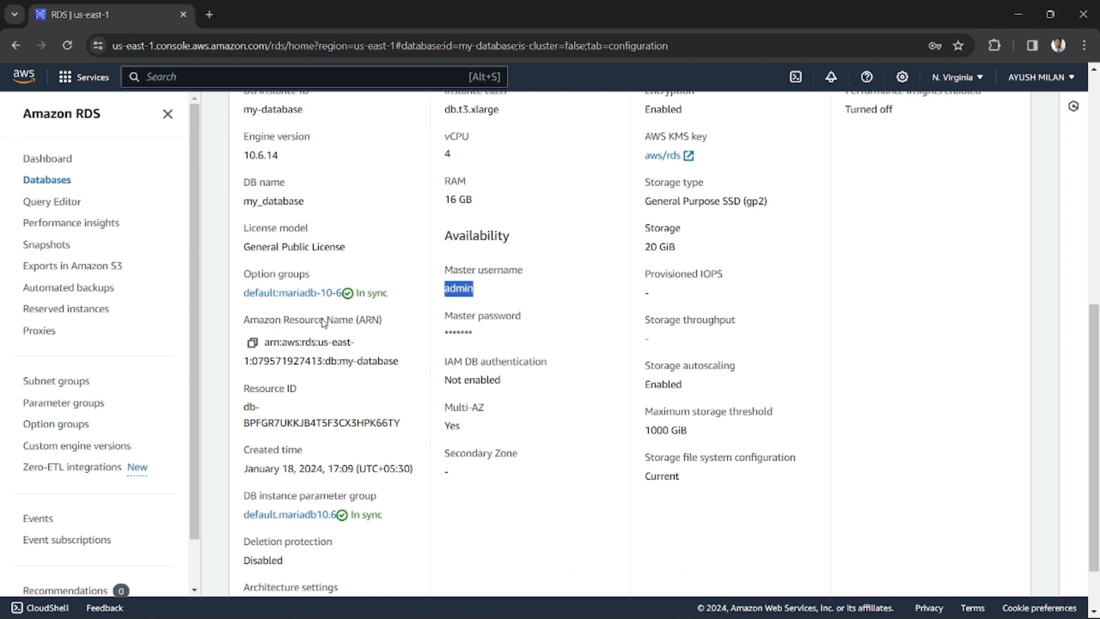
pyautogui.scroll(2, 331, 348)
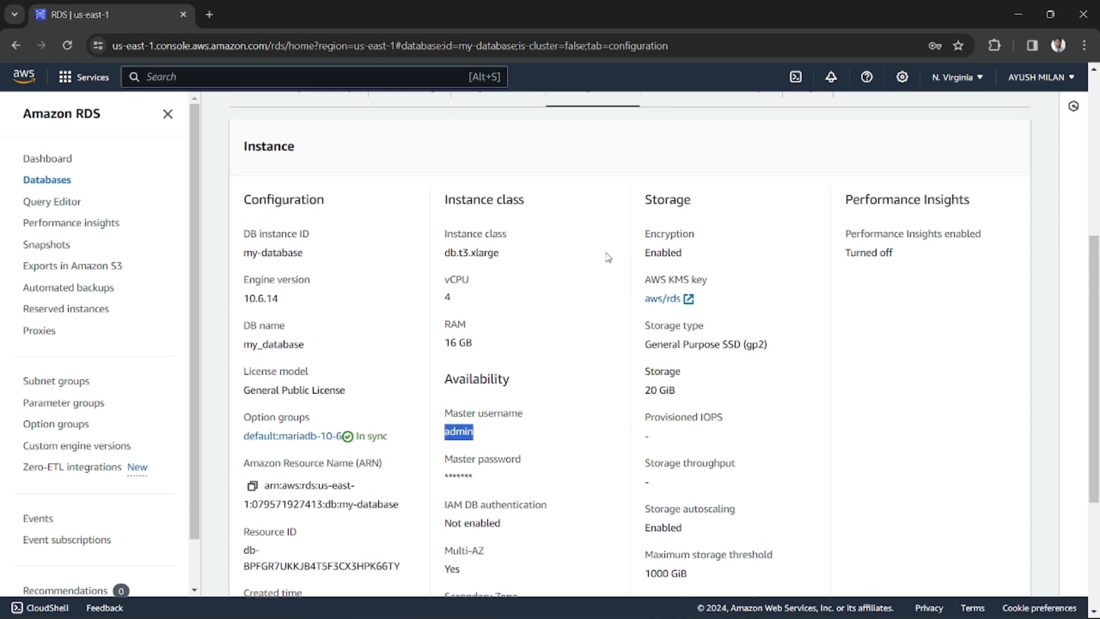
pyautogui.moveTo(653, 200); pyautogui.dragTo(691, 200)
# Check the tags of my-database and return to its connectivity and security details
pyautogui.scroll(2, 612, 260)
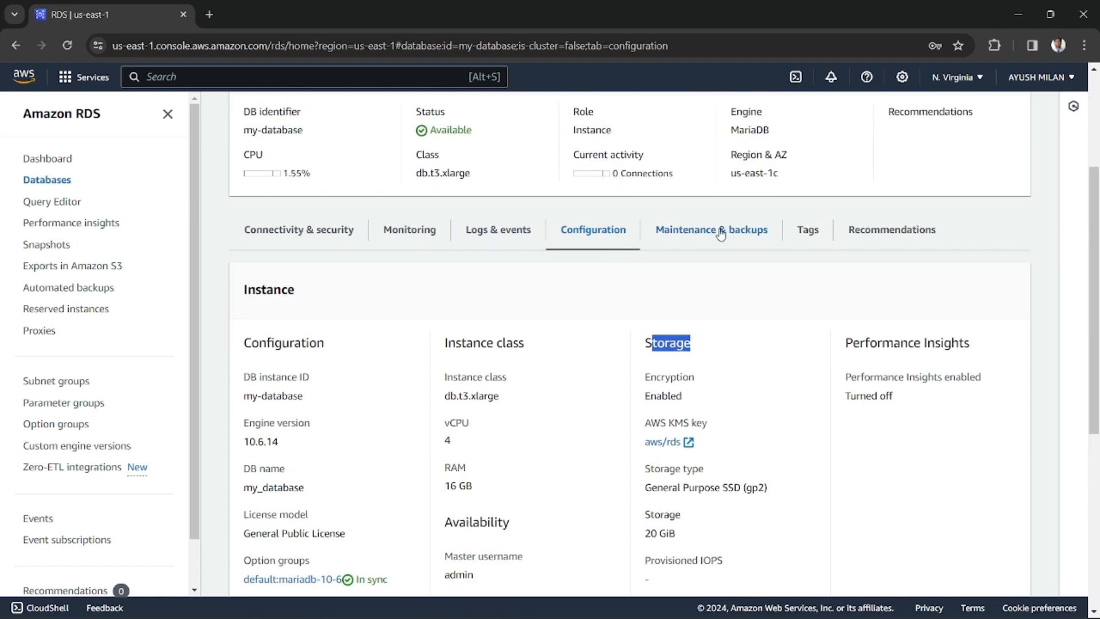
pyautogui.click(831, 241)
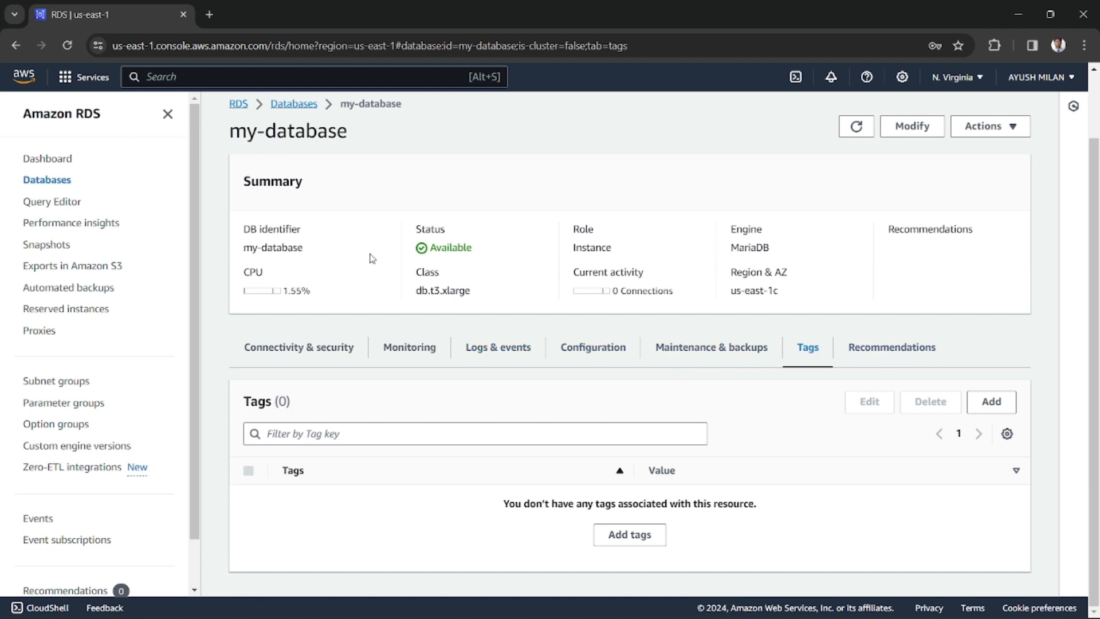
pyautogui.click(299, 433)
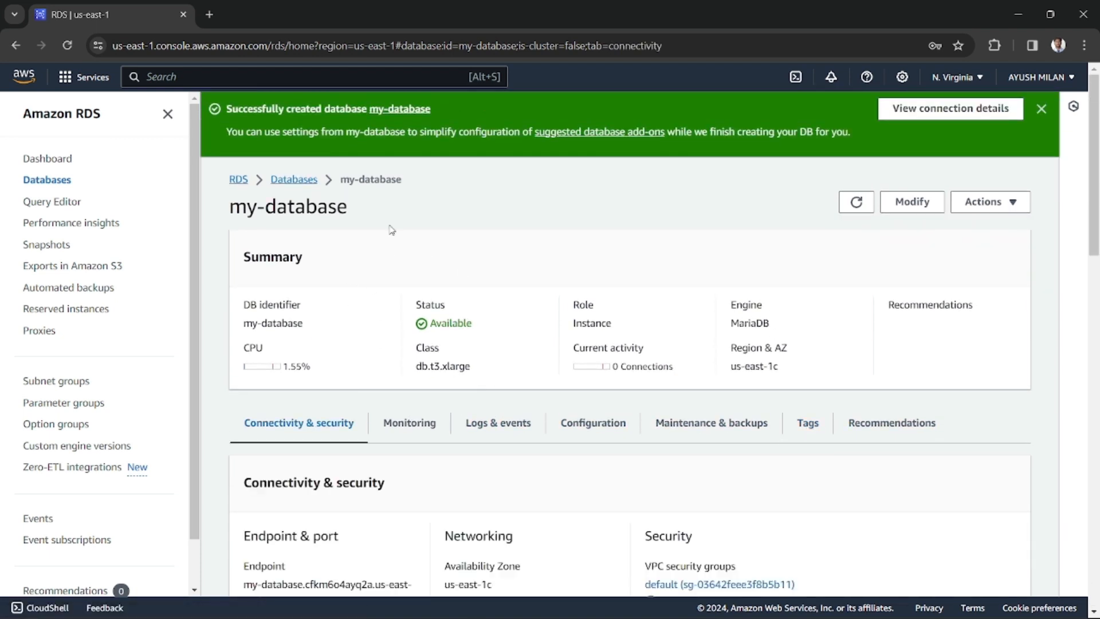
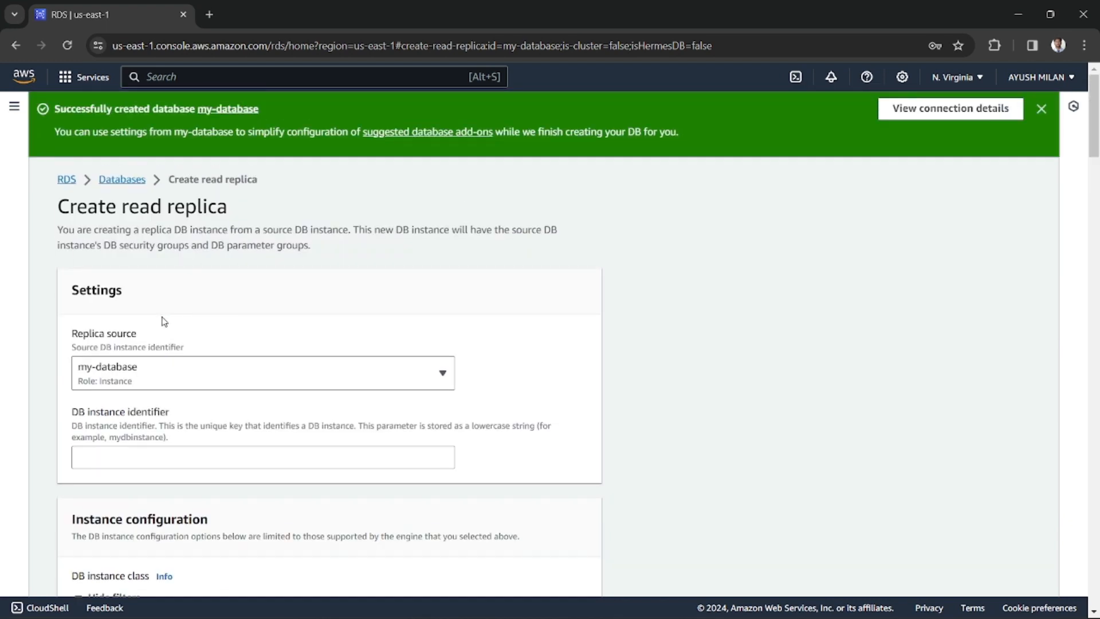
# Choose my-database as the replica source for the new read replica
pyautogui.click(127, 373)
pyautogui.click(151, 407)
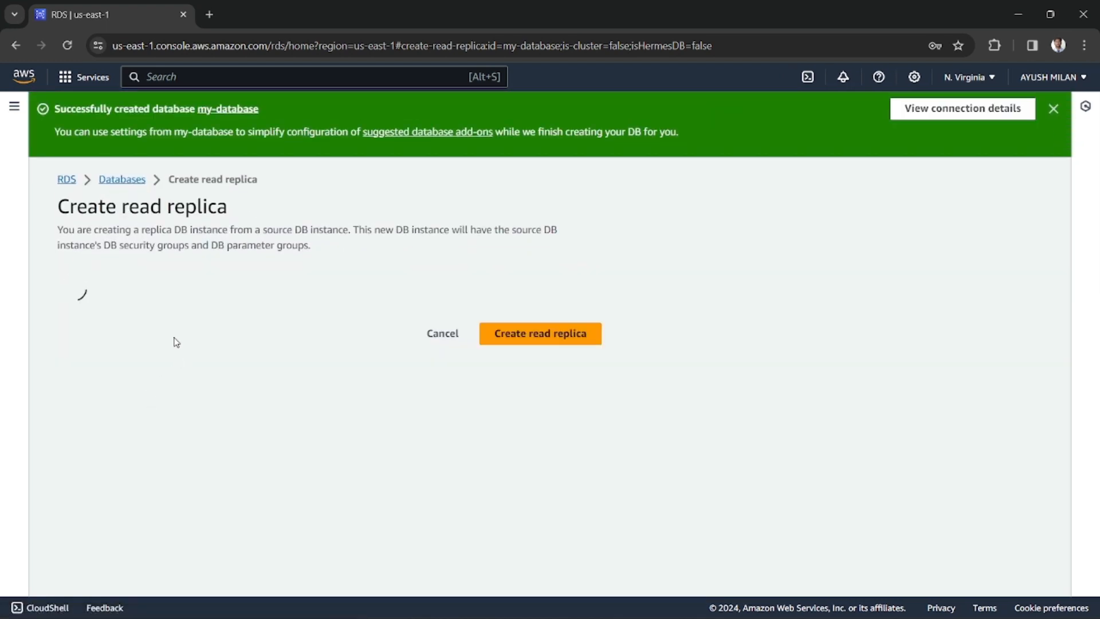
pyautogui.moveTo(86, 332)
pyautogui.mouseDown()
pyautogui.moveTo(139, 342)
pyautogui.moveTo(70, 337)
pyautogui.mouseUp()
pyautogui.click(140, 343)
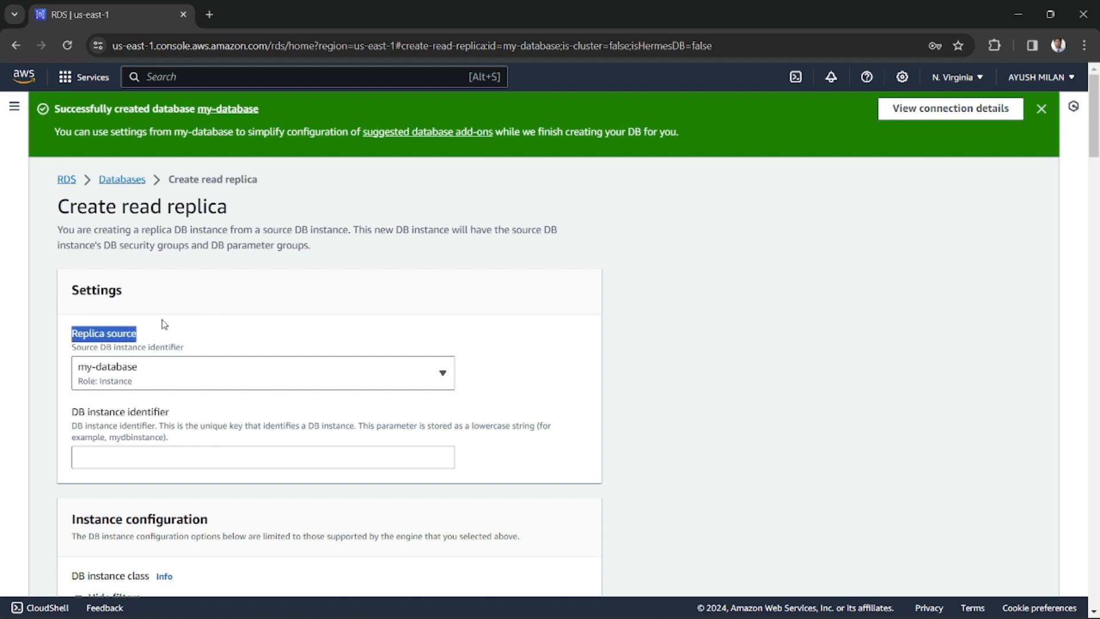
pyautogui.click(634, 325)
# Set the replica's DB instance identifier to read-replica-my-database
pyautogui.scroll(-2, 486, 319)
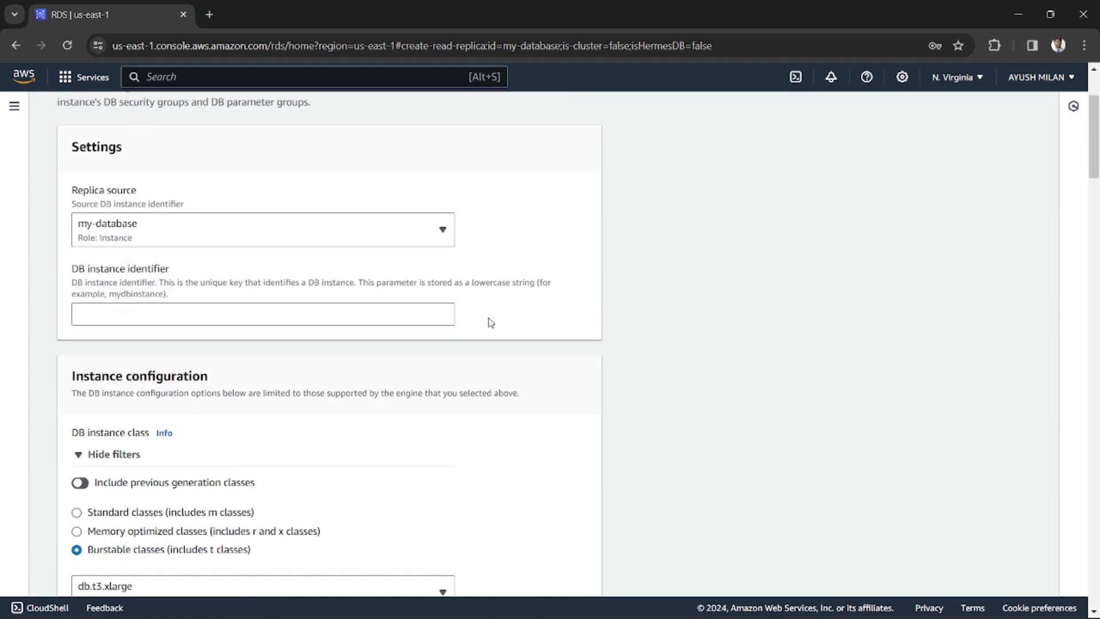
pyautogui.scroll(1, 435, 326)
pyautogui.scroll(1, 346, 324)
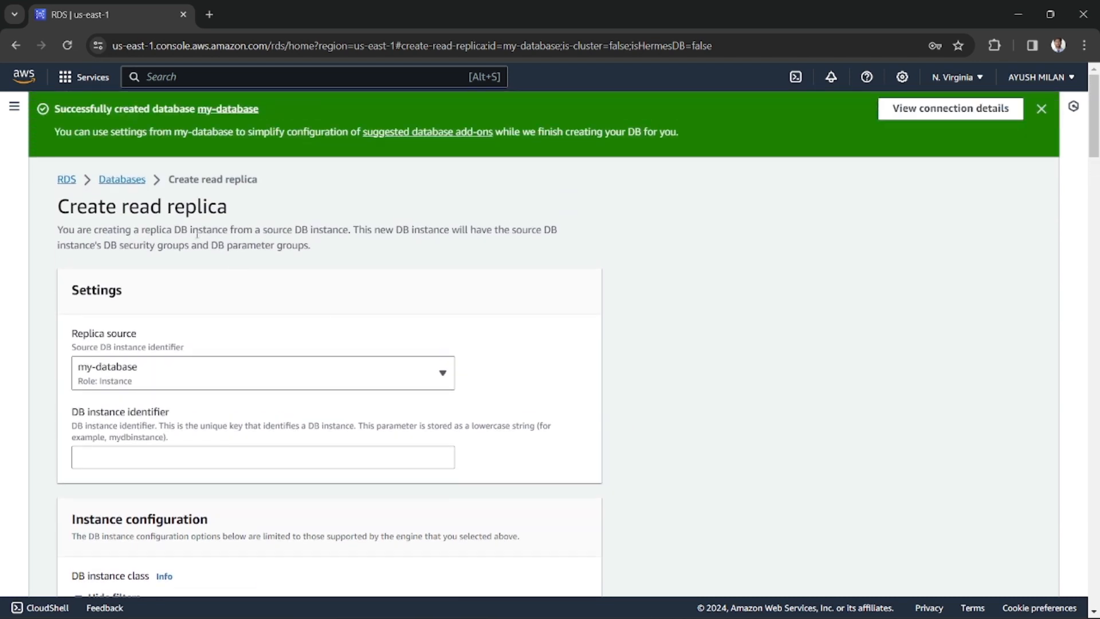
pyautogui.scroll(-3, 194, 240)
pyautogui.scroll(1, 192, 260)
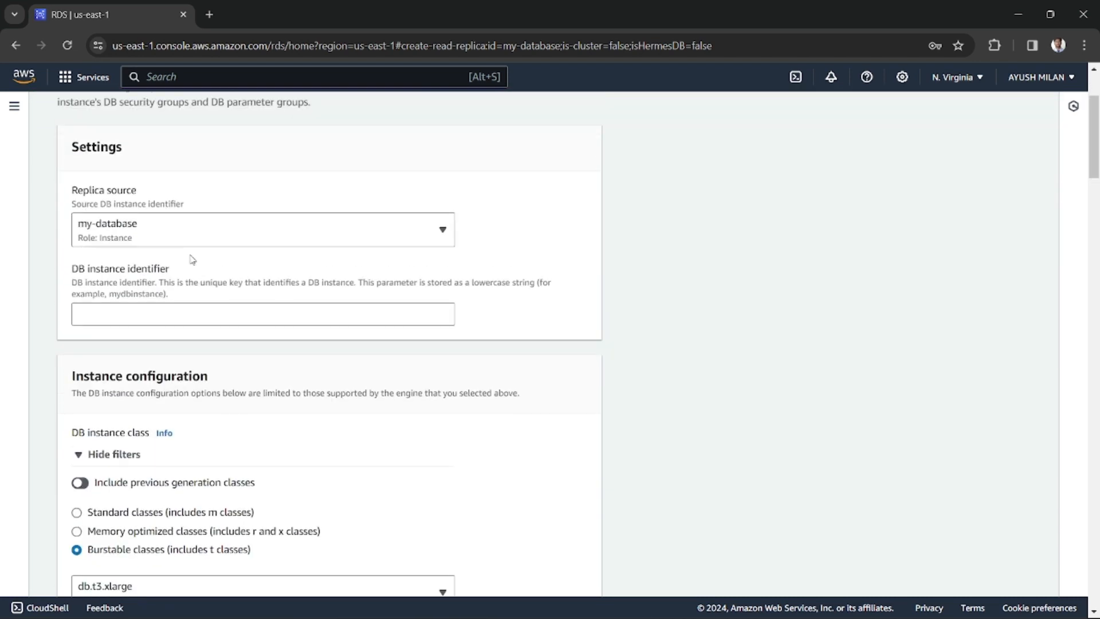
pyautogui.click(122, 310)
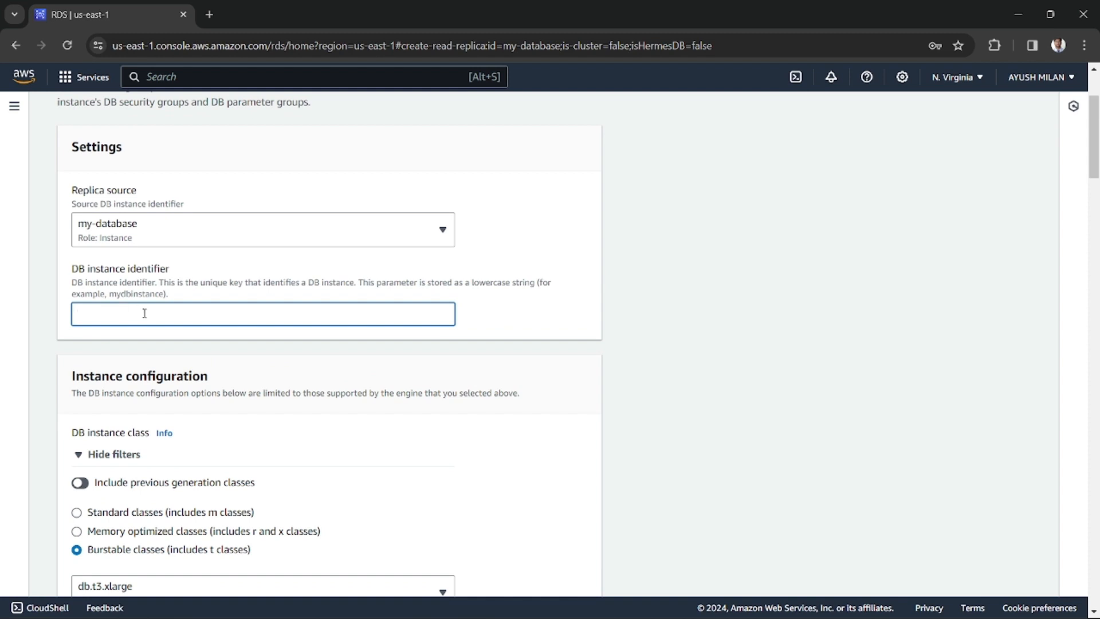
pyautogui.moveTo(96, 272); pyautogui.dragTo(297, 298)
pyautogui.click(161, 279)
pyautogui.click(298, 297)
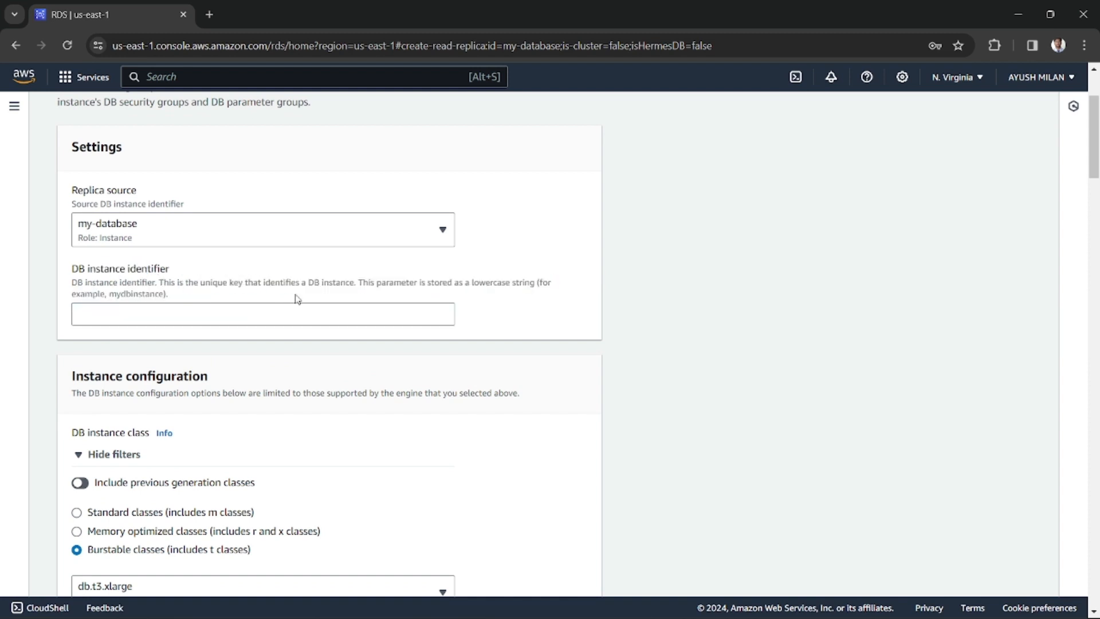
pyautogui.click(207, 320)
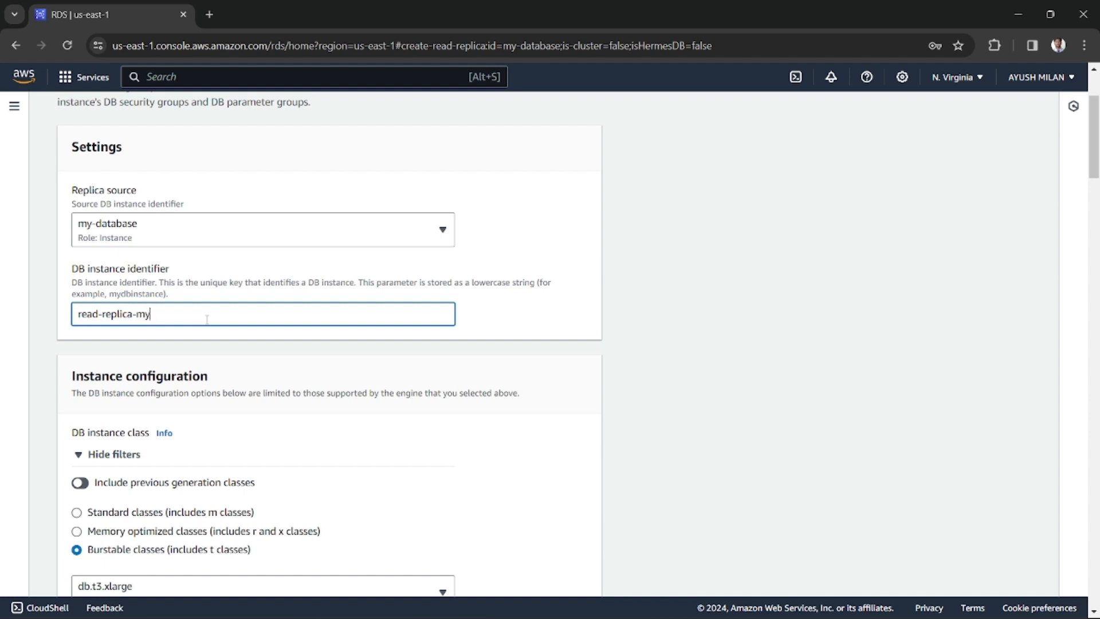
pyautogui.write('-database')
# Review the replica's instance class, destination Region, storage, availability and connectivity settings
pyautogui.scroll(-1, 209, 366)
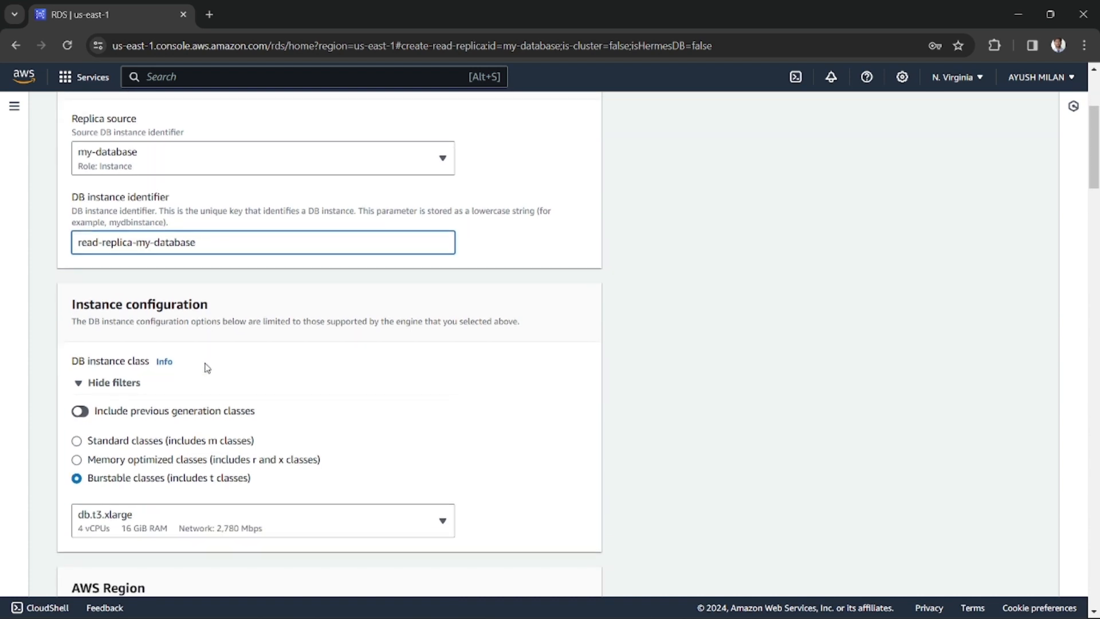
pyautogui.scroll(-2, 207, 395)
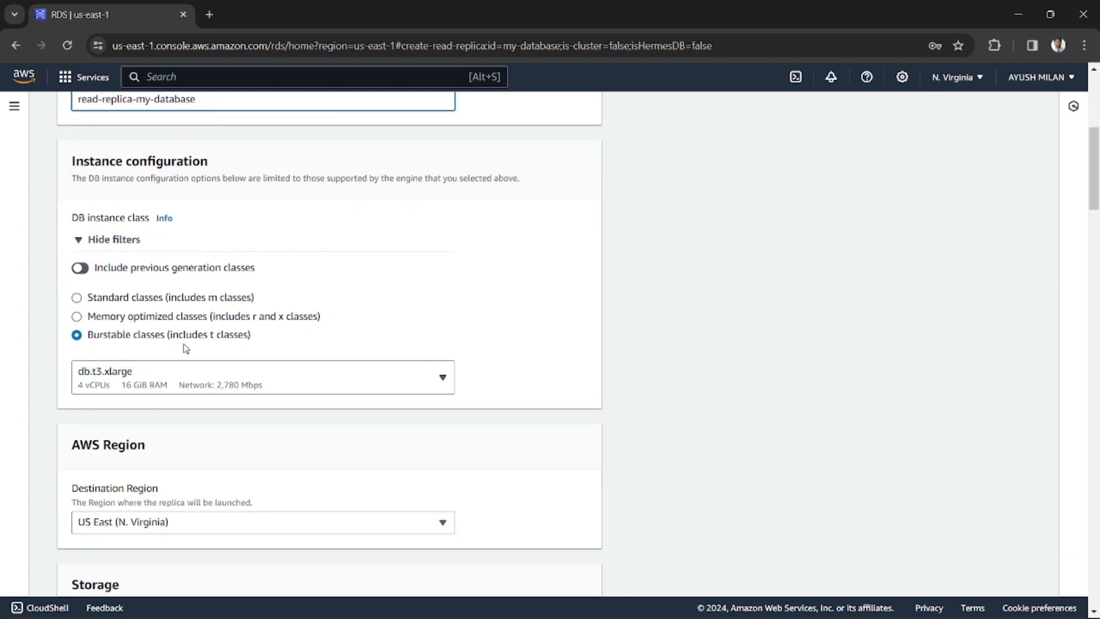
pyautogui.scroll(-3, 167, 386)
pyautogui.scroll(-2, 224, 400)
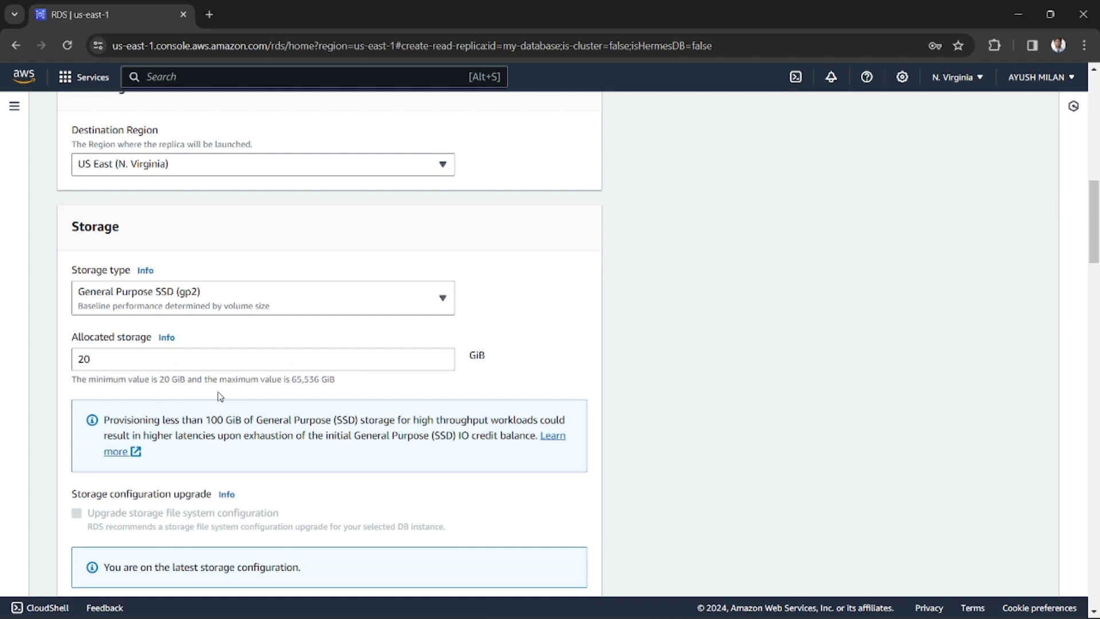
pyautogui.scroll(3, 219, 396)
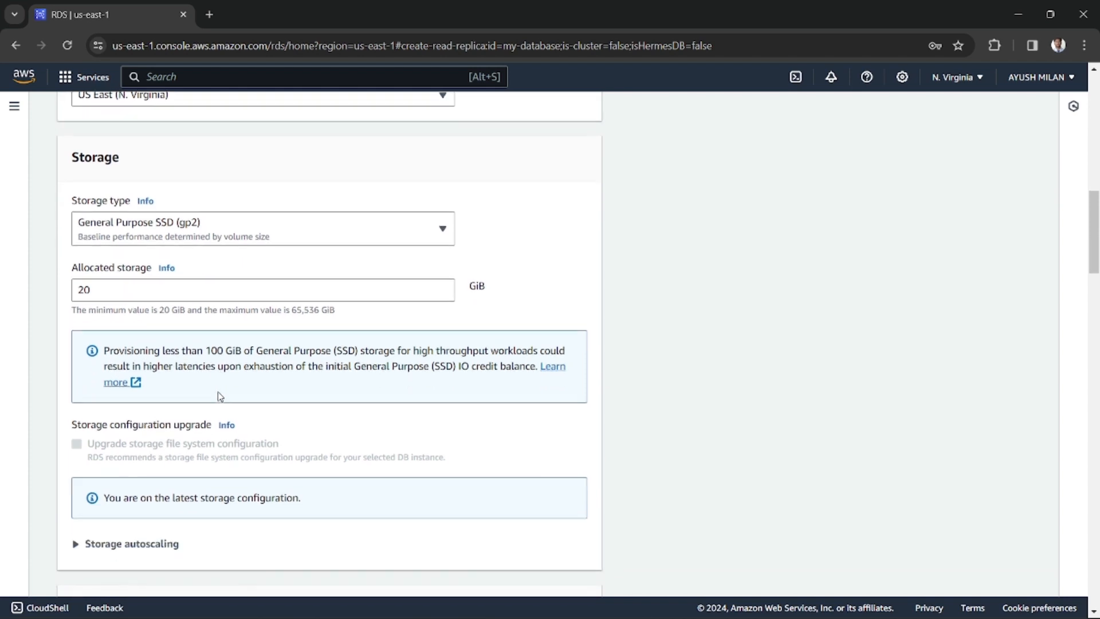
pyautogui.scroll(2, 219, 395)
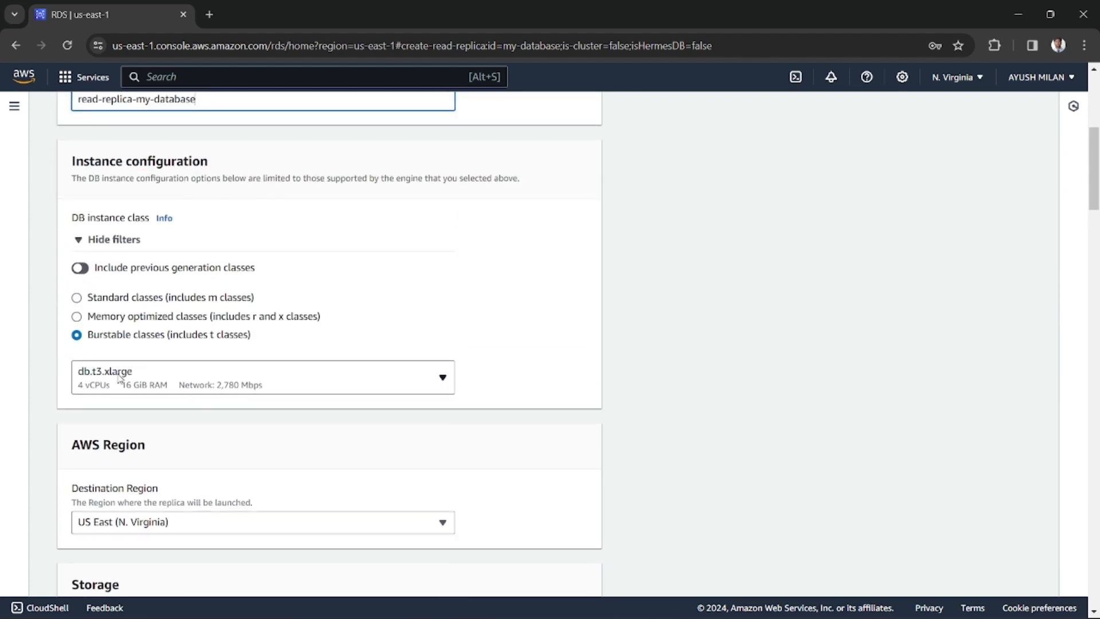
pyautogui.scroll(-3, 187, 386)
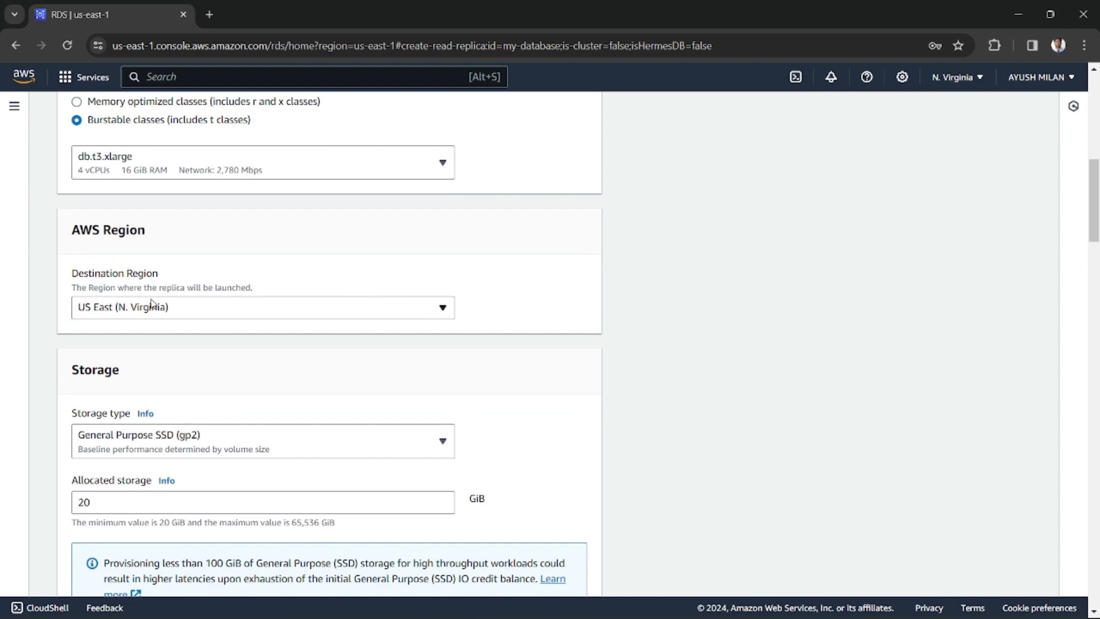
pyautogui.scroll(-3, 172, 312)
pyautogui.scroll(-12, 150, 392)
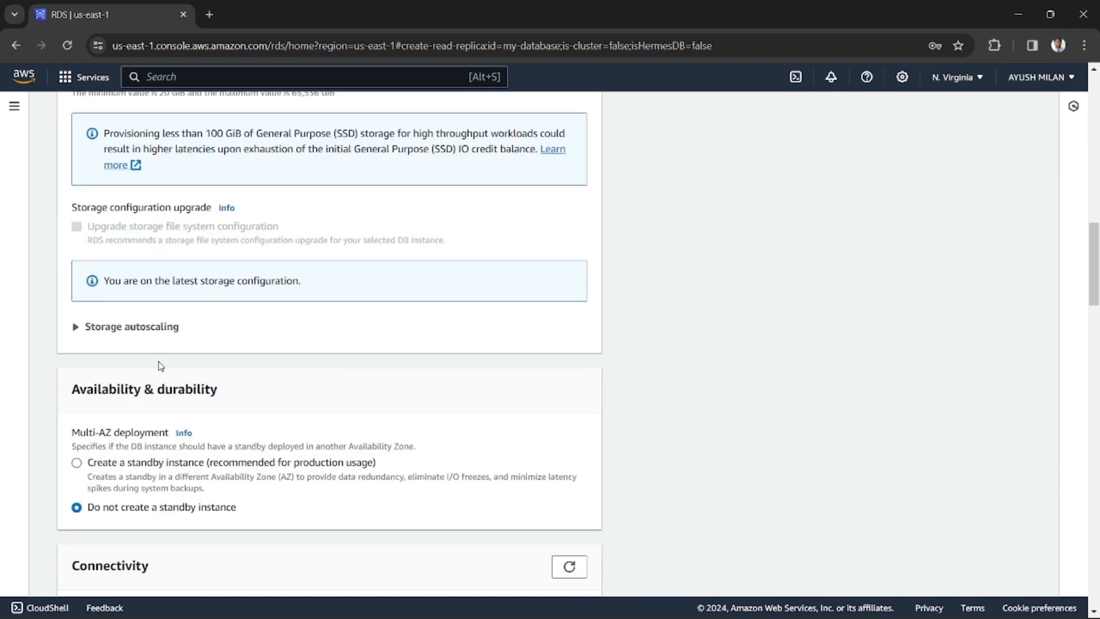
pyautogui.scroll(-15, 175, 341)
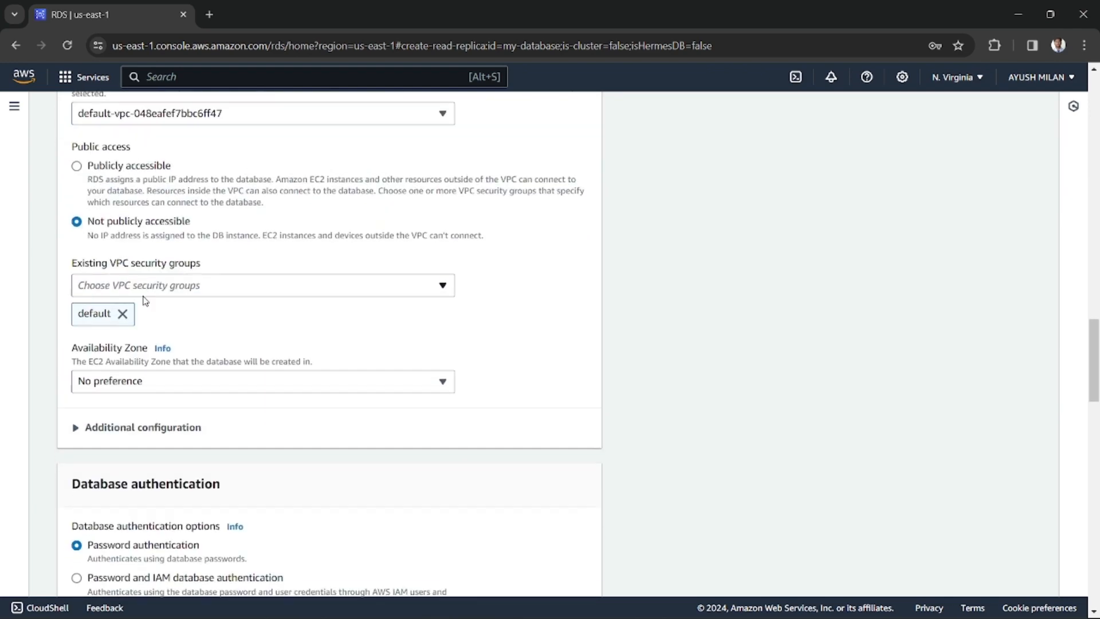
pyautogui.scroll(-4, 163, 322)
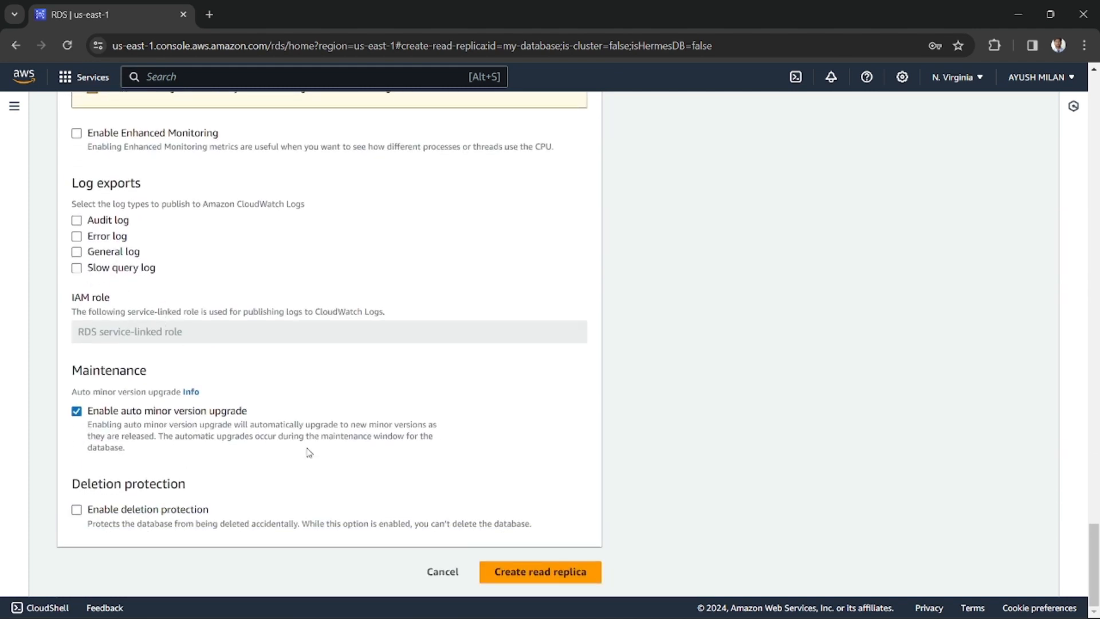
# Examine the auto minor version upgrade option in the replica's maintenance settings
pyautogui.click(88, 417)
pyautogui.moveTo(144, 412); pyautogui.dragTo(241, 425)
pyautogui.click(191, 413)
pyautogui.click(206, 414)
pyautogui.click(176, 415)
pyautogui.click(83, 419)
pyautogui.click(77, 417)
pyautogui.click(79, 418)
# Create the read replica with the current settings
pyautogui.scroll(20, 502, 366)
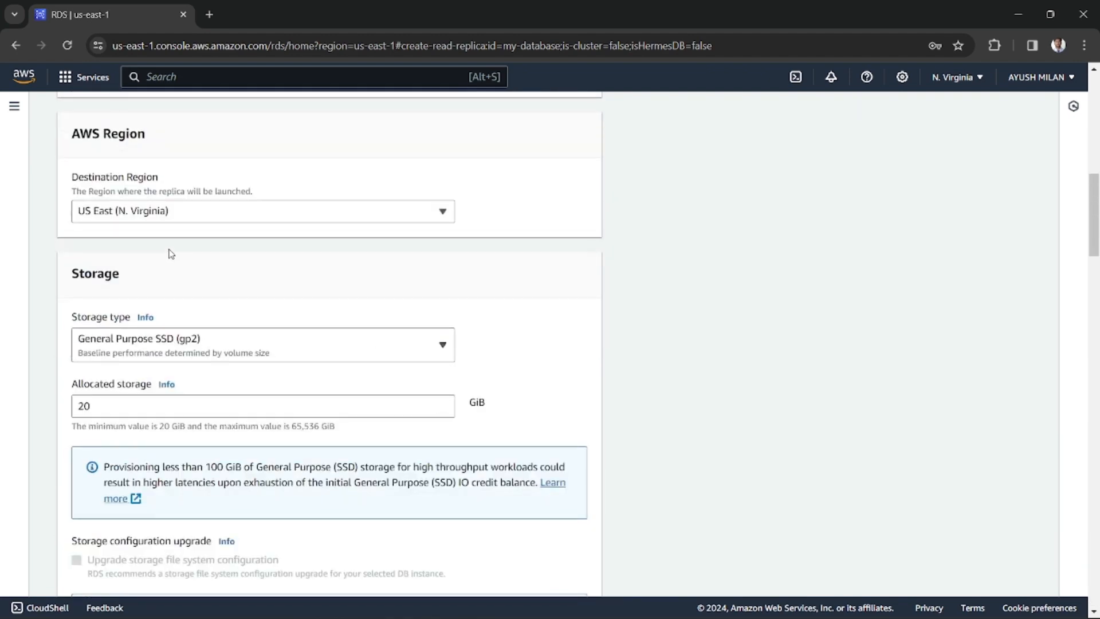
pyautogui.scroll(7, 136, 222)
pyautogui.moveTo(1093, 138); pyautogui.dragTo(1098, 563)
pyautogui.click(545, 572)
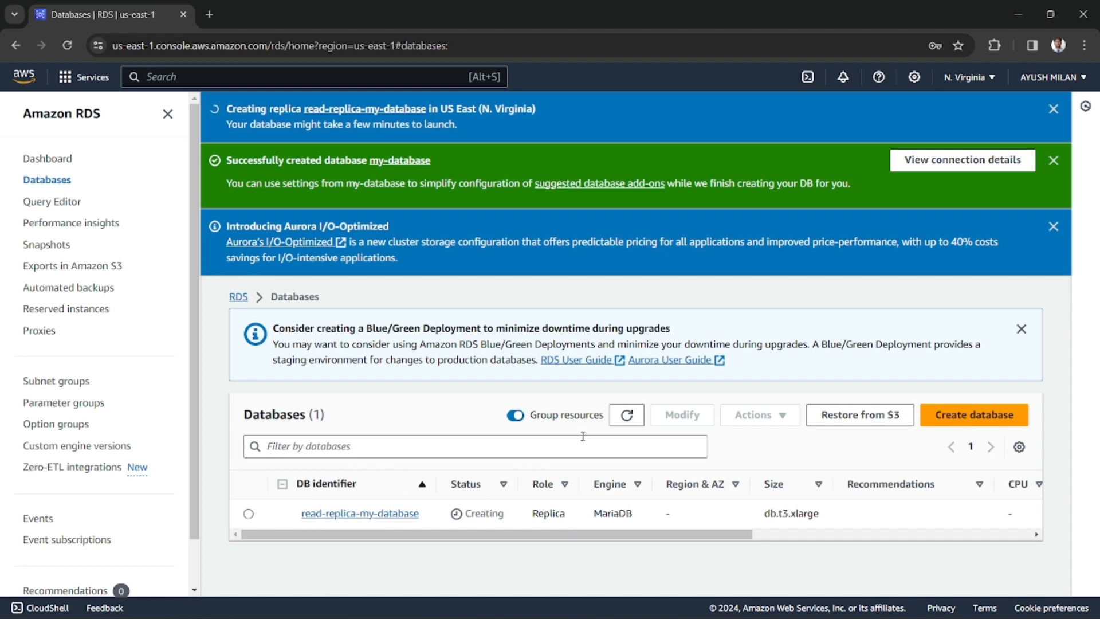
# Refresh the databases list and check the status and role of my-database and its read replica
pyautogui.click(627, 417)
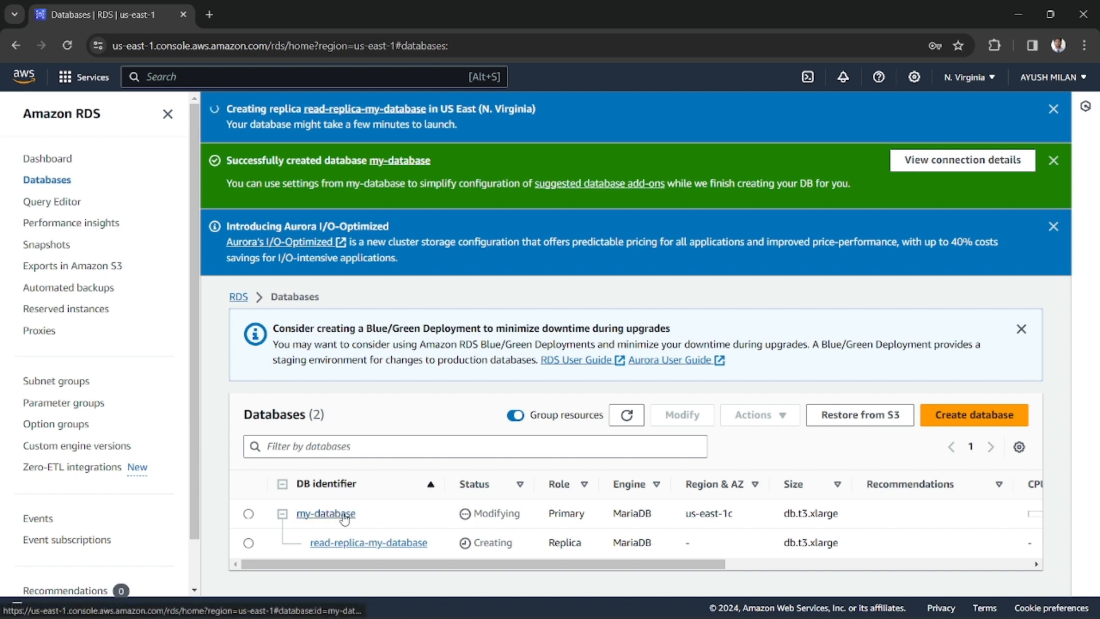
pyautogui.moveTo(474, 514); pyautogui.dragTo(519, 514)
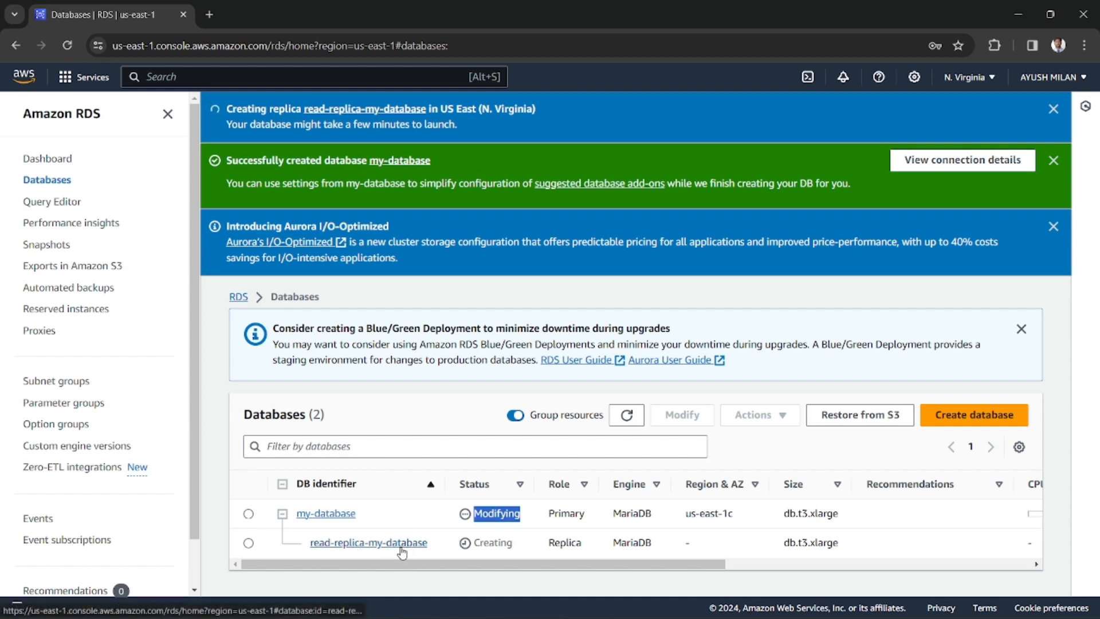
pyautogui.click(487, 544)
pyautogui.doubleClick(488, 543)
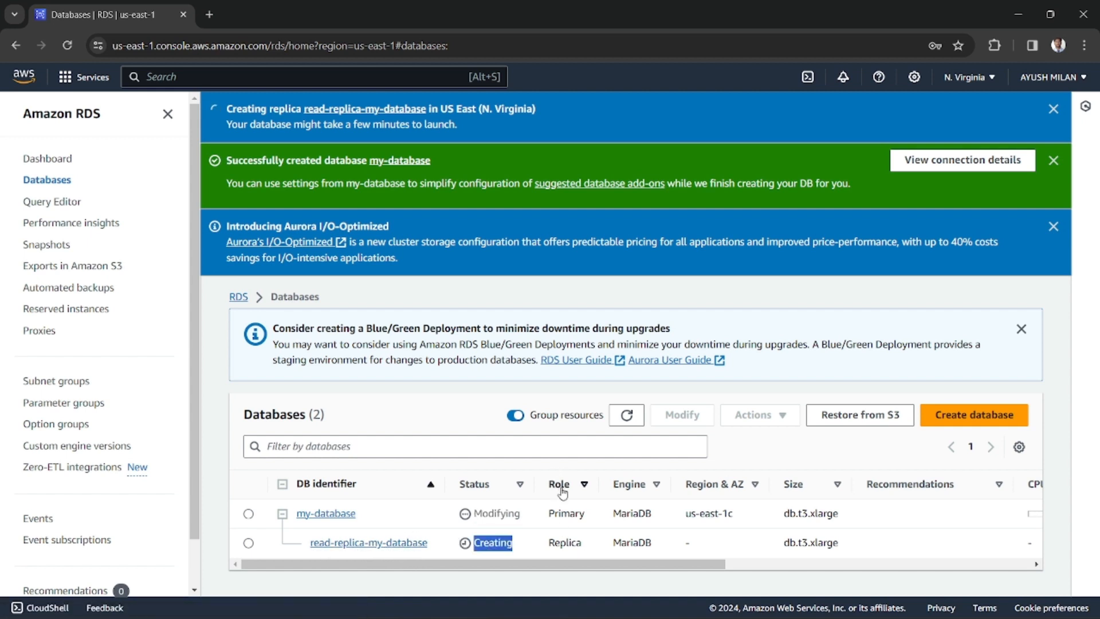
pyautogui.doubleClick(561, 544)
pyautogui.doubleClick(570, 511)
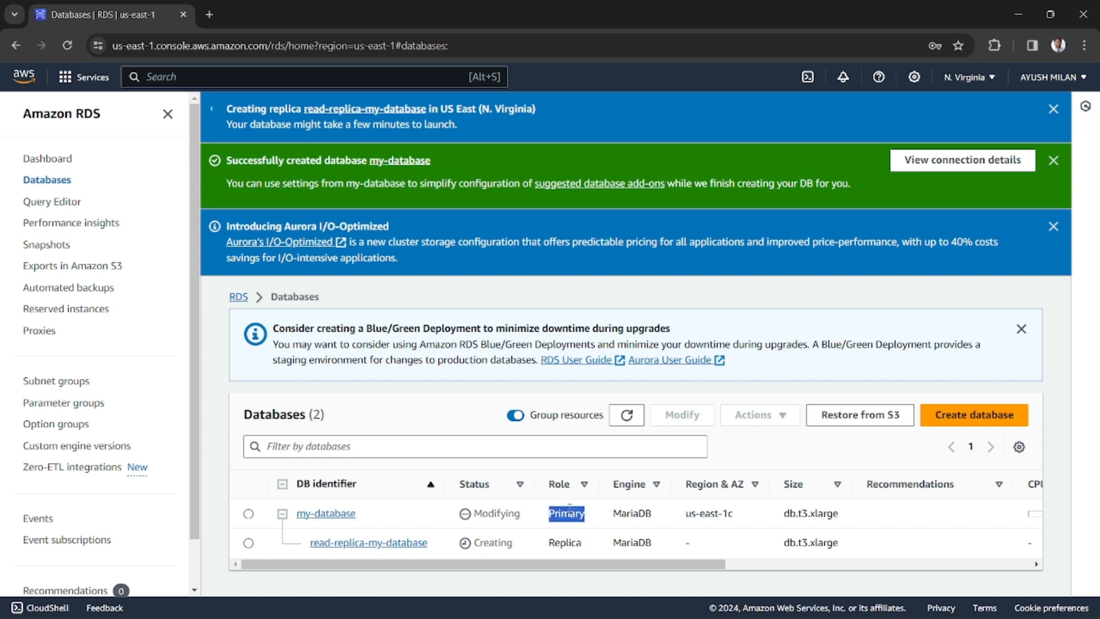
pyautogui.doubleClick(564, 543)
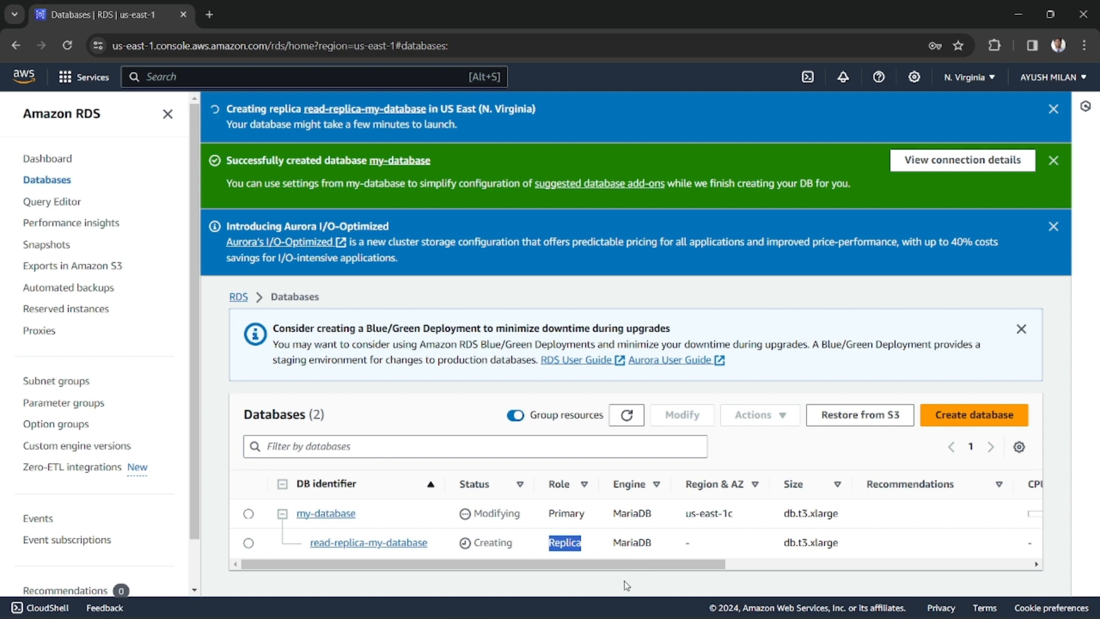
# Check the replica's creation status and the Region and Availability Zone of both instances
pyautogui.moveTo(475, 546); pyautogui.dragTo(510, 543)
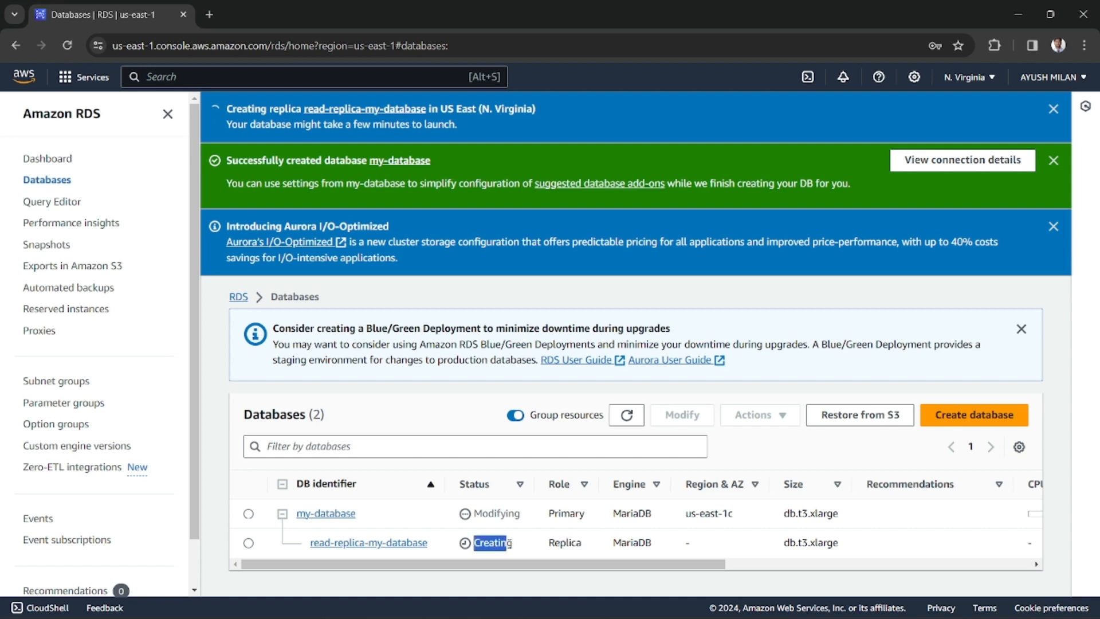
pyautogui.click(686, 547)
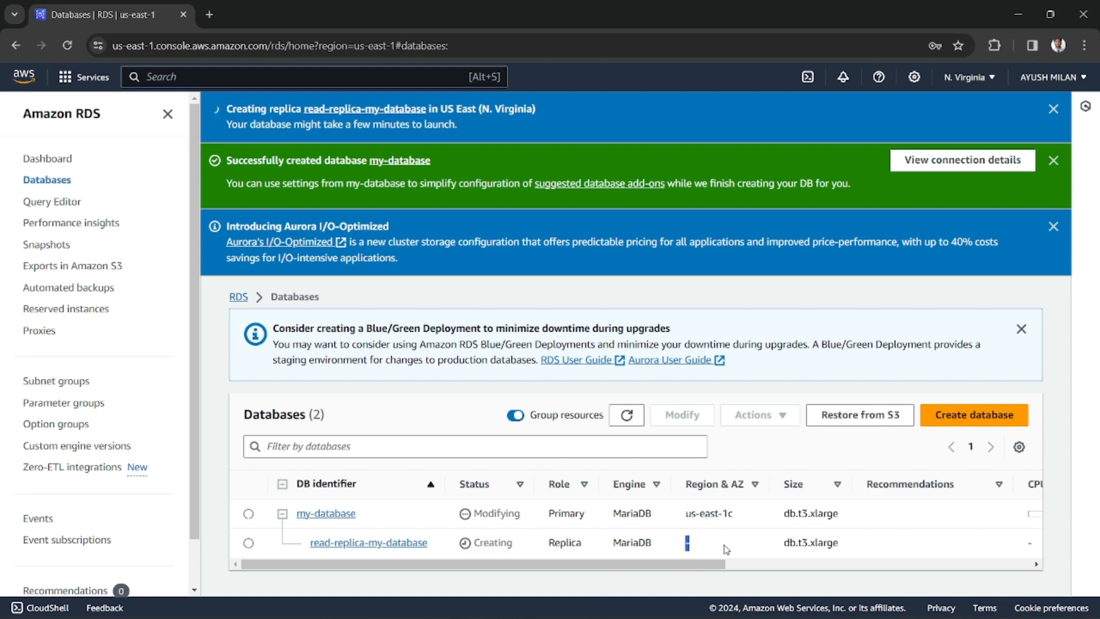
pyautogui.doubleClick(683, 552)
pyautogui.moveTo(686, 514); pyautogui.dragTo(739, 519)
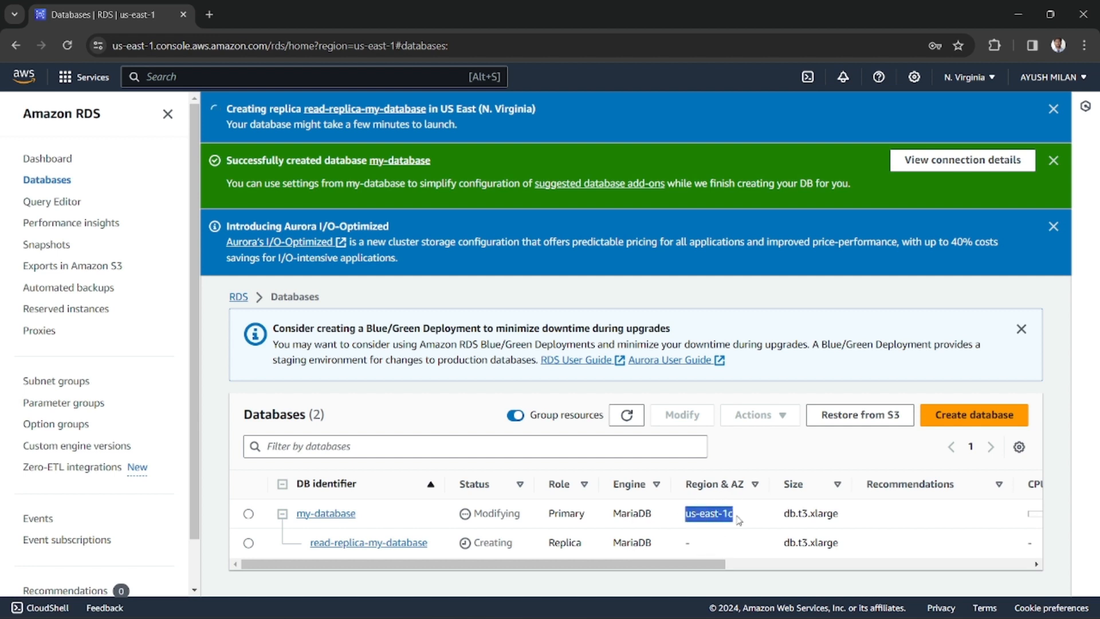
pyautogui.doubleClick(557, 514)
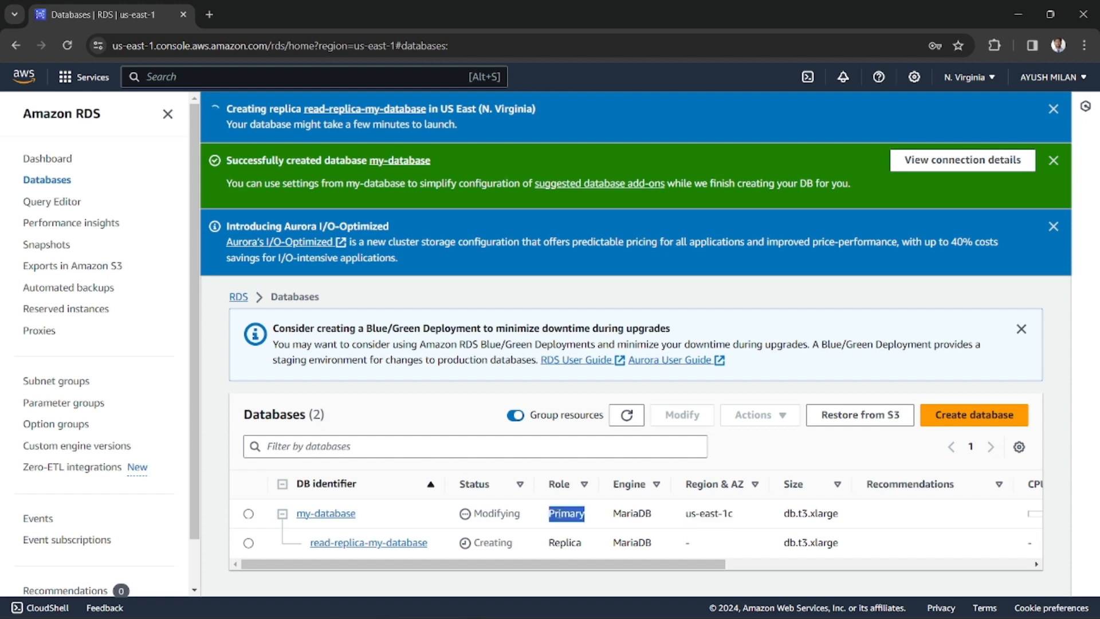
pyautogui.moveTo(701, 514); pyautogui.dragTo(752, 518)
pyautogui.click(734, 515)
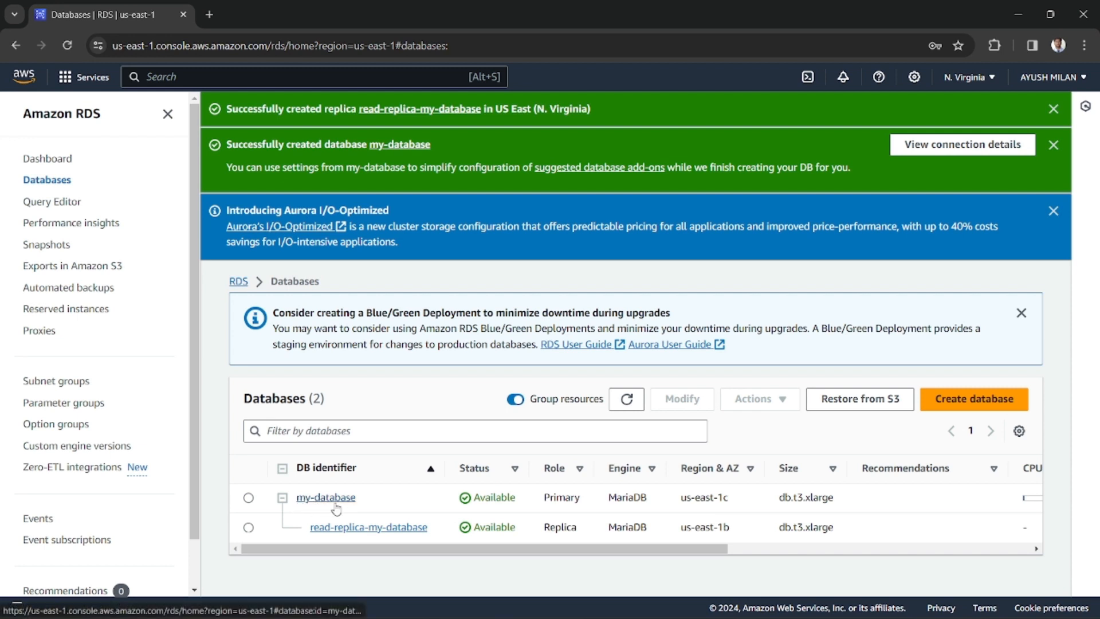
# Wait for the replica's creation to finish and compare the role and Availability Zone of my-database and read-replica-my-database
pyautogui.doubleClick(550, 503)
pyautogui.click(553, 501)
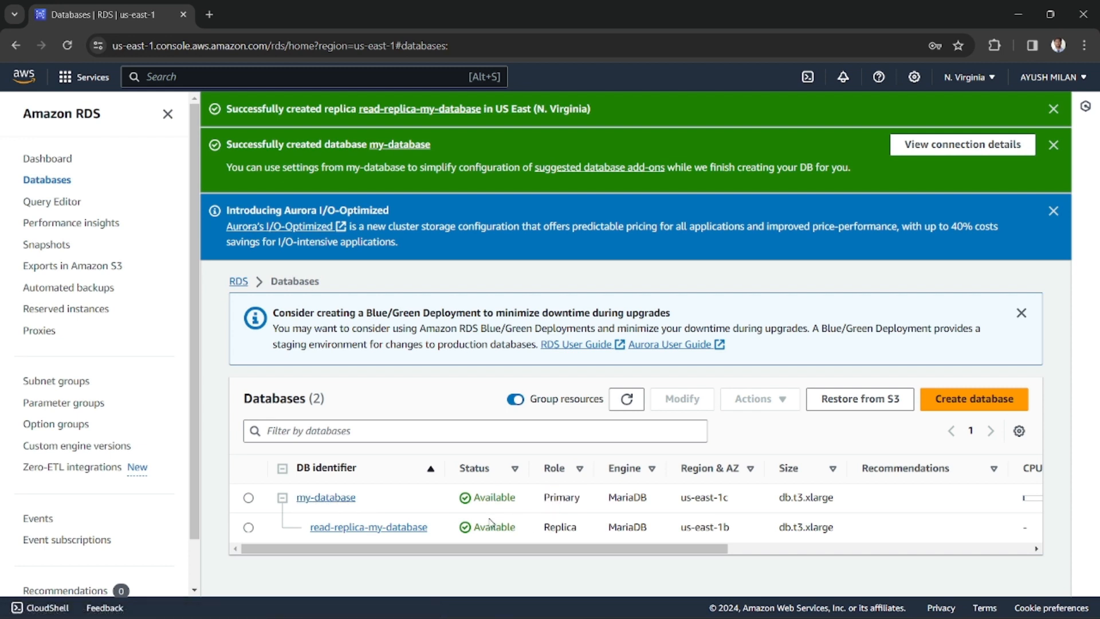
pyautogui.doubleClick(569, 491)
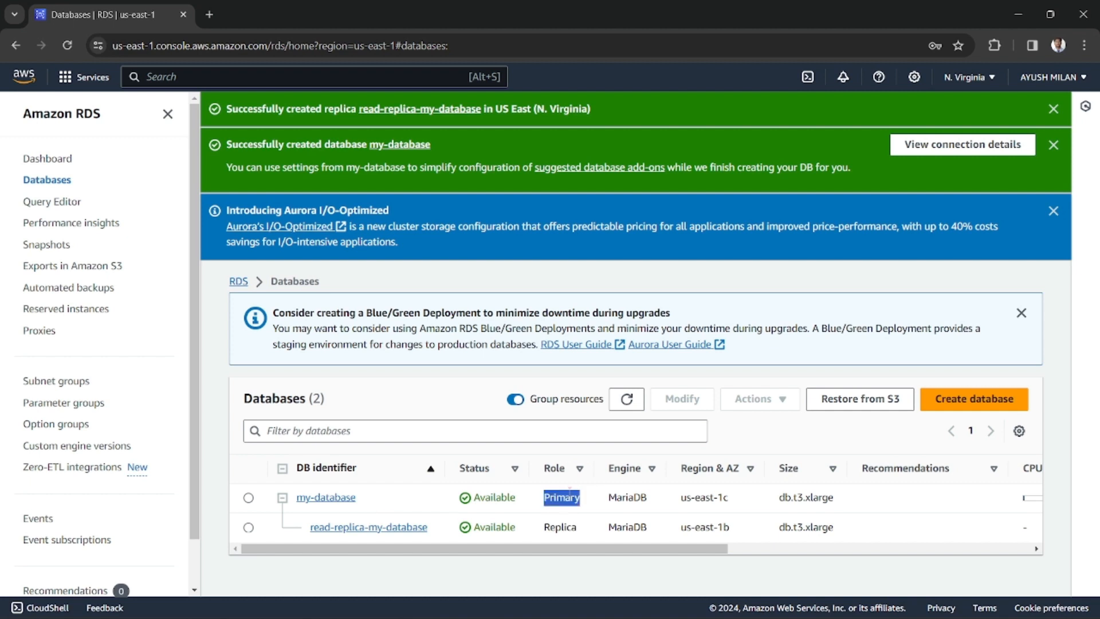
pyautogui.click(560, 531)
pyautogui.doubleClick(559, 530)
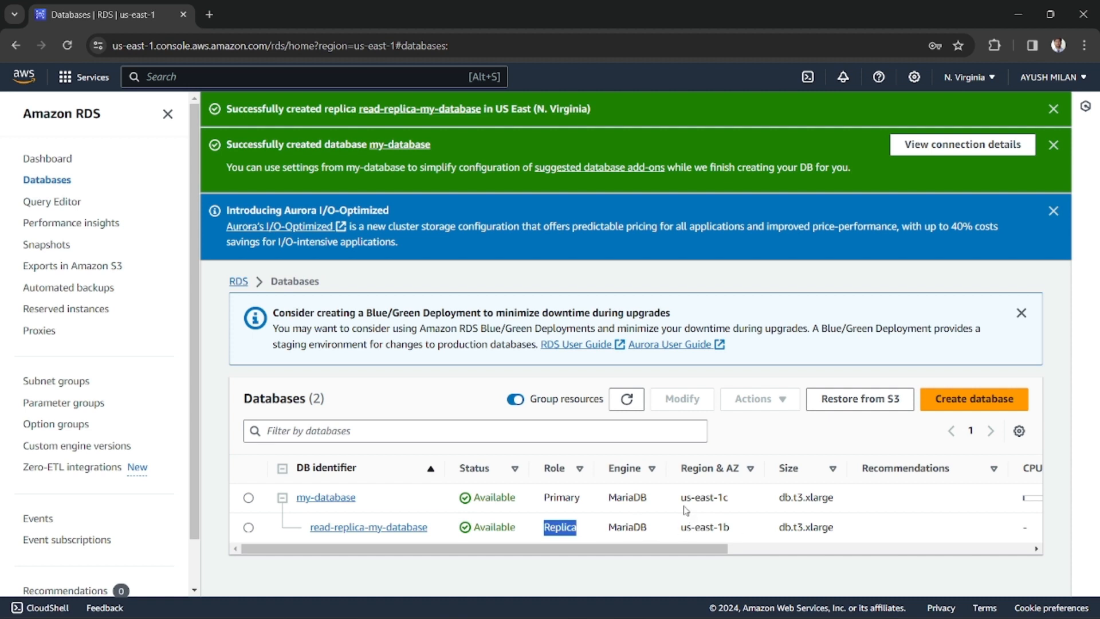
pyautogui.moveTo(682, 503); pyautogui.dragTo(729, 525)
pyautogui.click(718, 519)
pyautogui.doubleClick(723, 498)
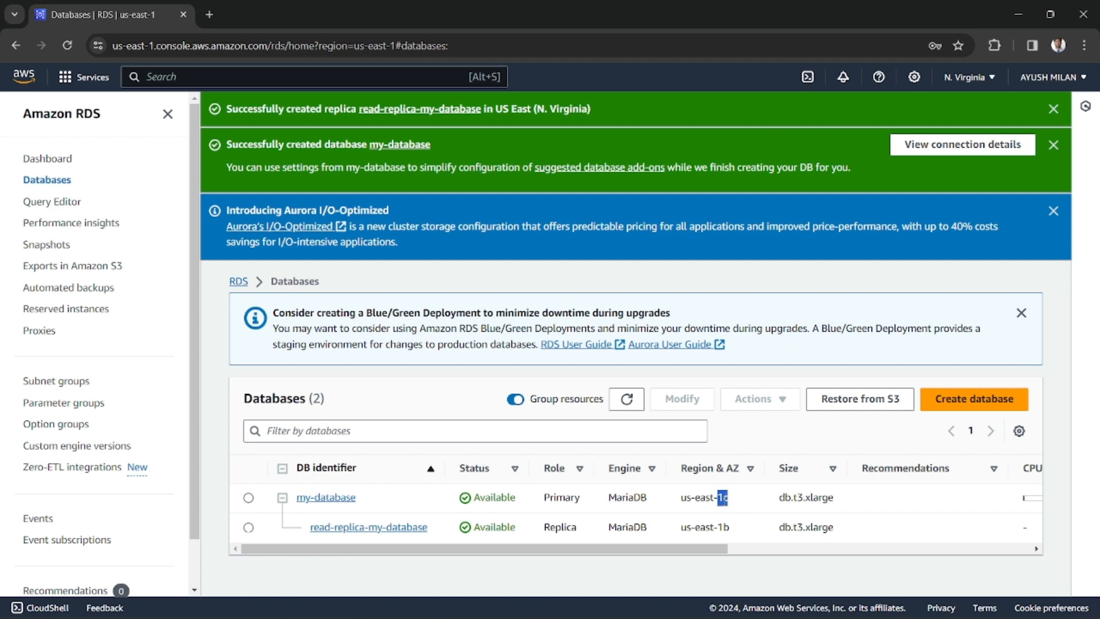
pyautogui.doubleClick(723, 527)
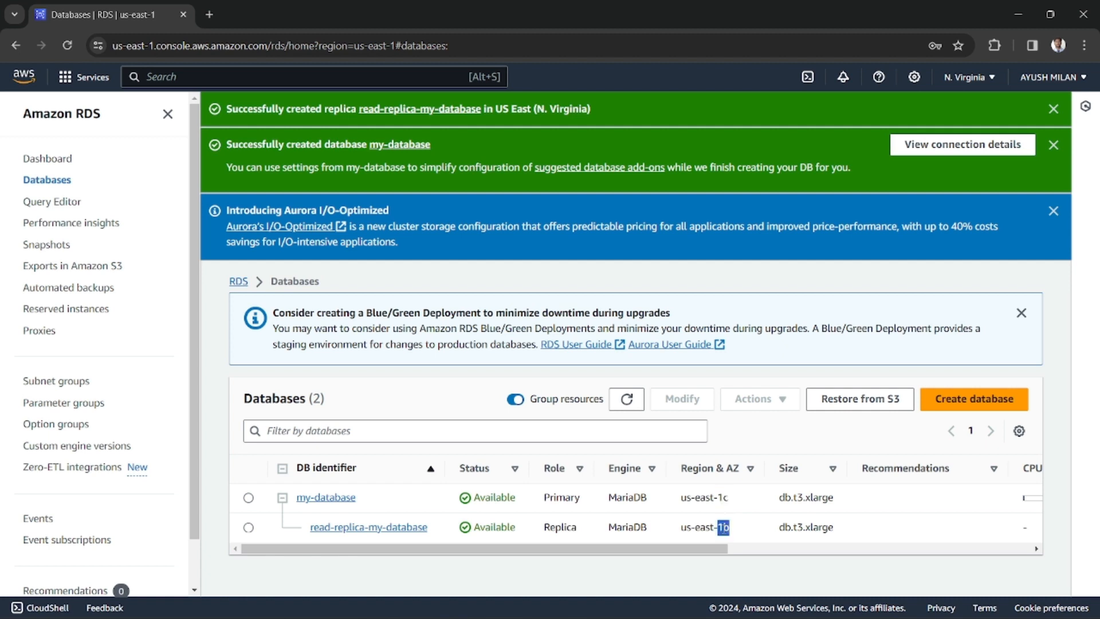
pyautogui.click(712, 524)
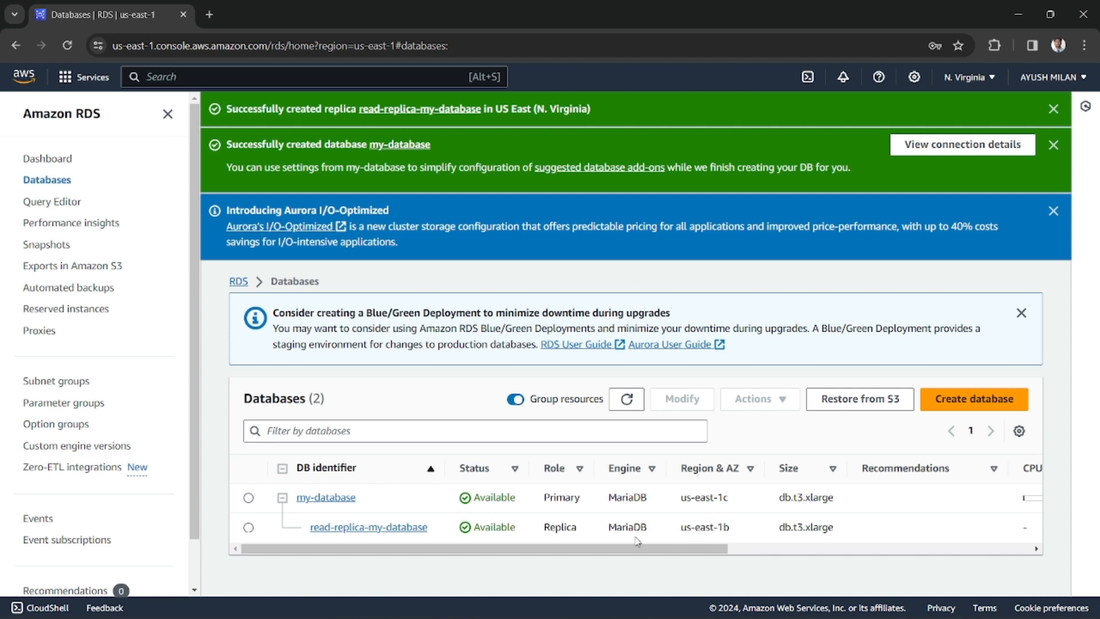